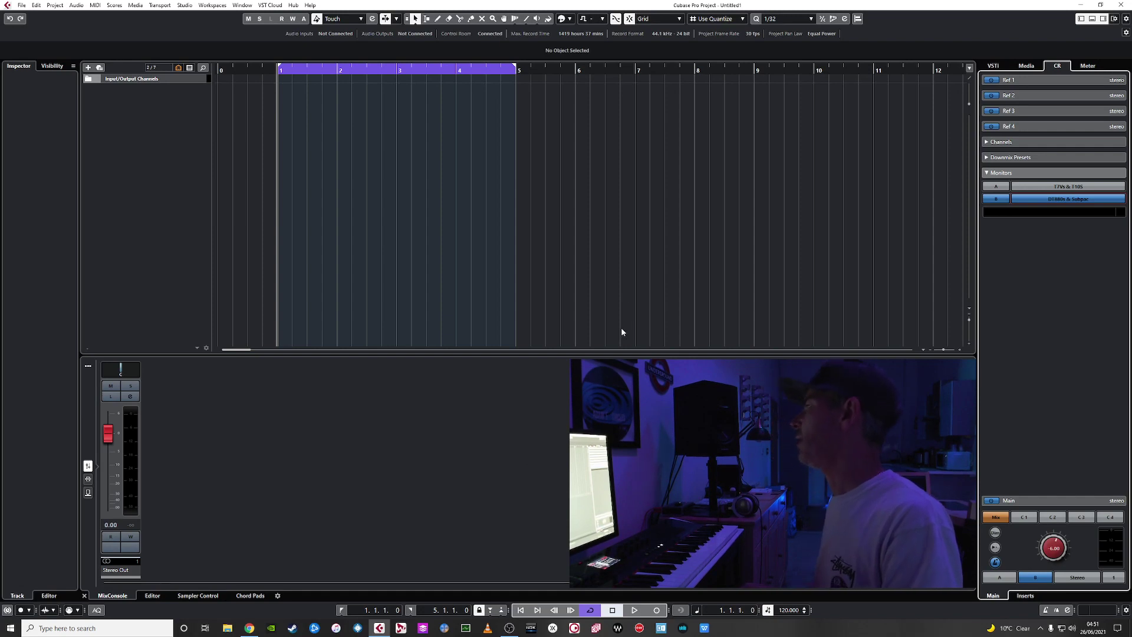
Show the VST effects in the media rack and switch to the Default plug-in collection.
{"action": "left_click", "coordinate": [1031, 67]}
{"action": "left_click", "coordinate": [1091, 133]}
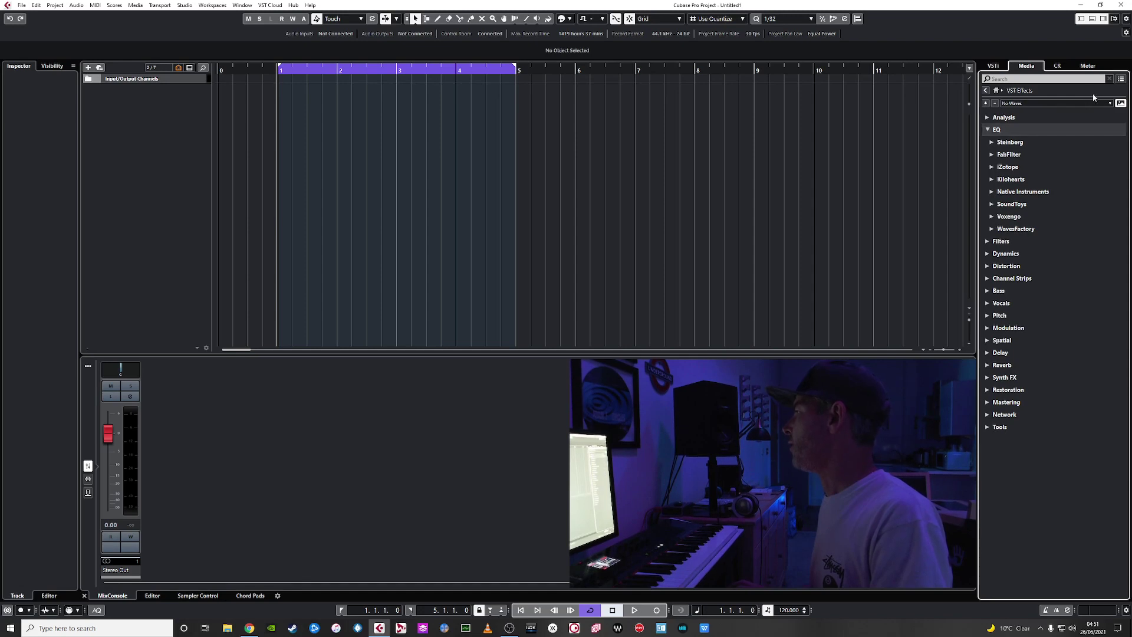
{"action": "left_click", "coordinate": [1041, 104]}
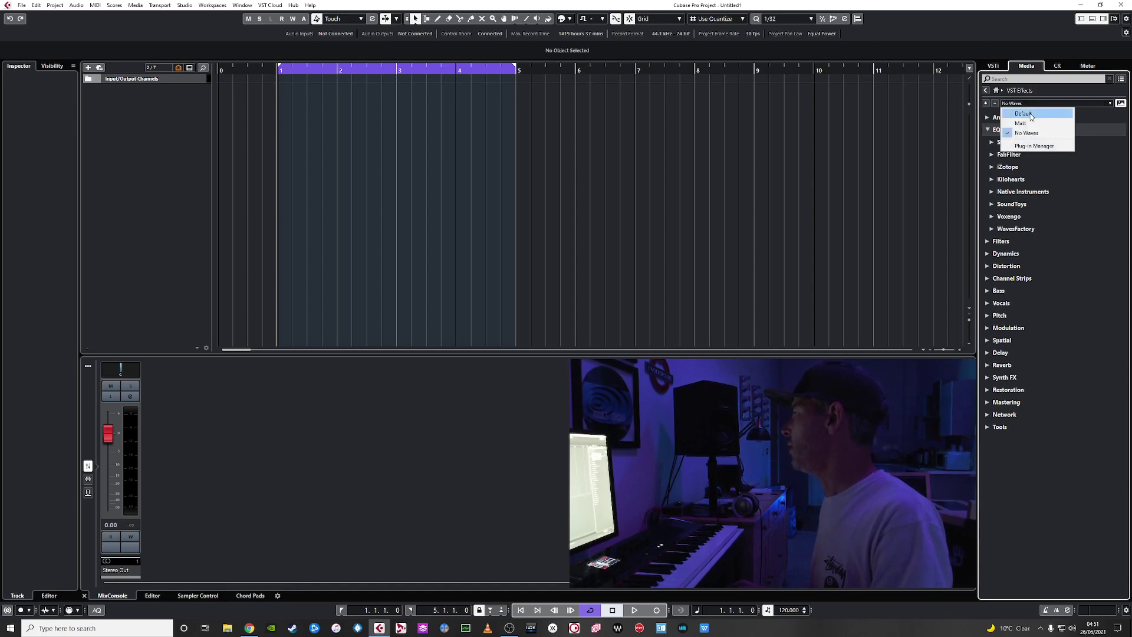
{"action": "left_click", "coordinate": [1032, 114]}
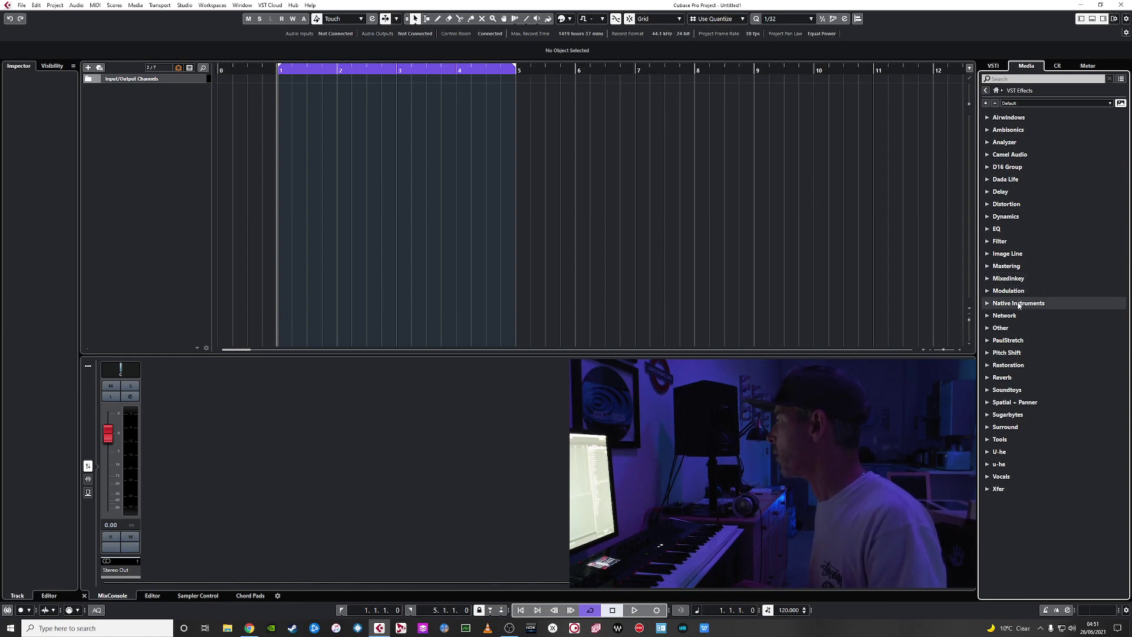
Look through the plug-ins in the Other folder of the Default collection and collapse the folder.
{"action": "left_click", "coordinate": [988, 329]}
{"action": "scroll", "coordinate": [1038, 383], "scroll_direction": "down", "scroll_amount": 10}
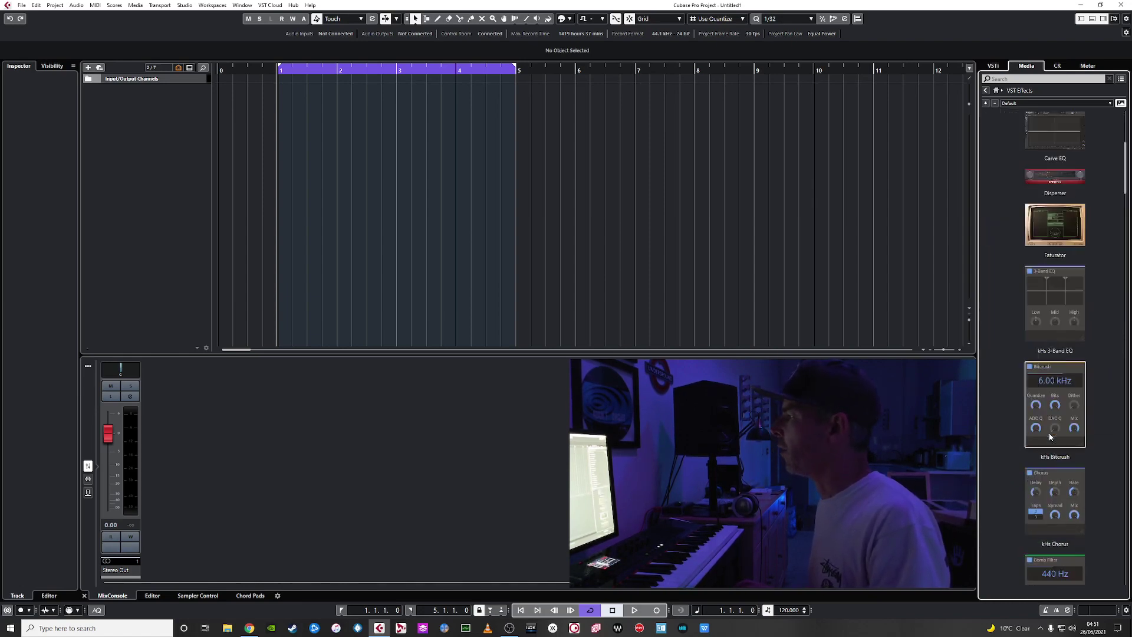
{"action": "scroll", "coordinate": [1051, 430], "scroll_direction": "down", "scroll_amount": 20}
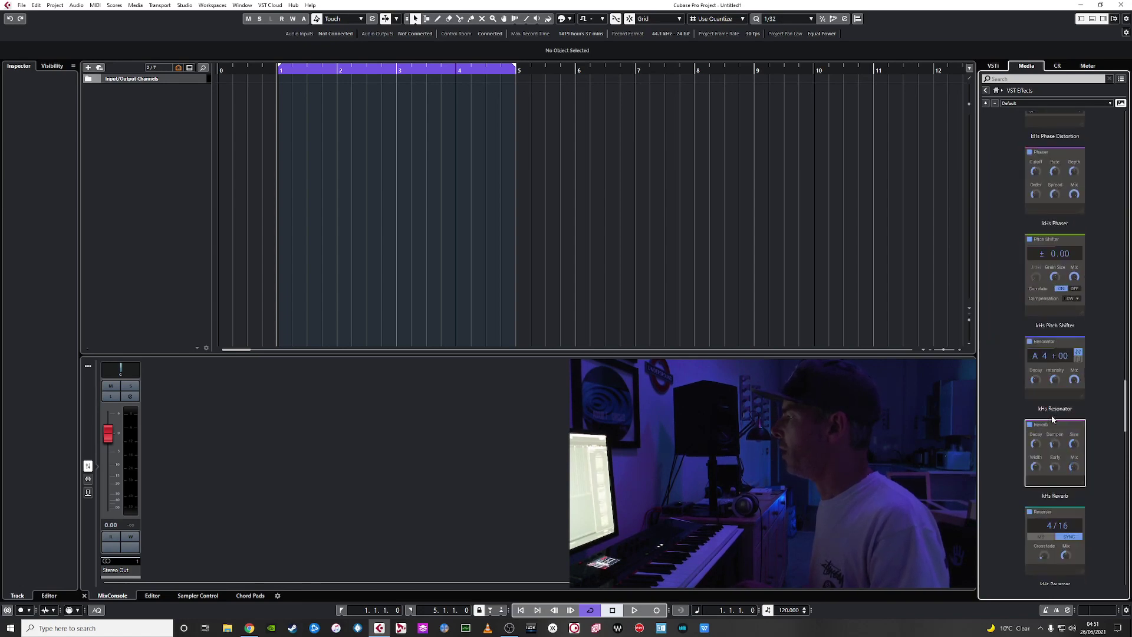
{"action": "scroll", "coordinate": [1050, 419], "scroll_direction": "down", "scroll_amount": 5}
{"action": "scroll", "coordinate": [1051, 419], "scroll_direction": "up", "scroll_amount": 15}
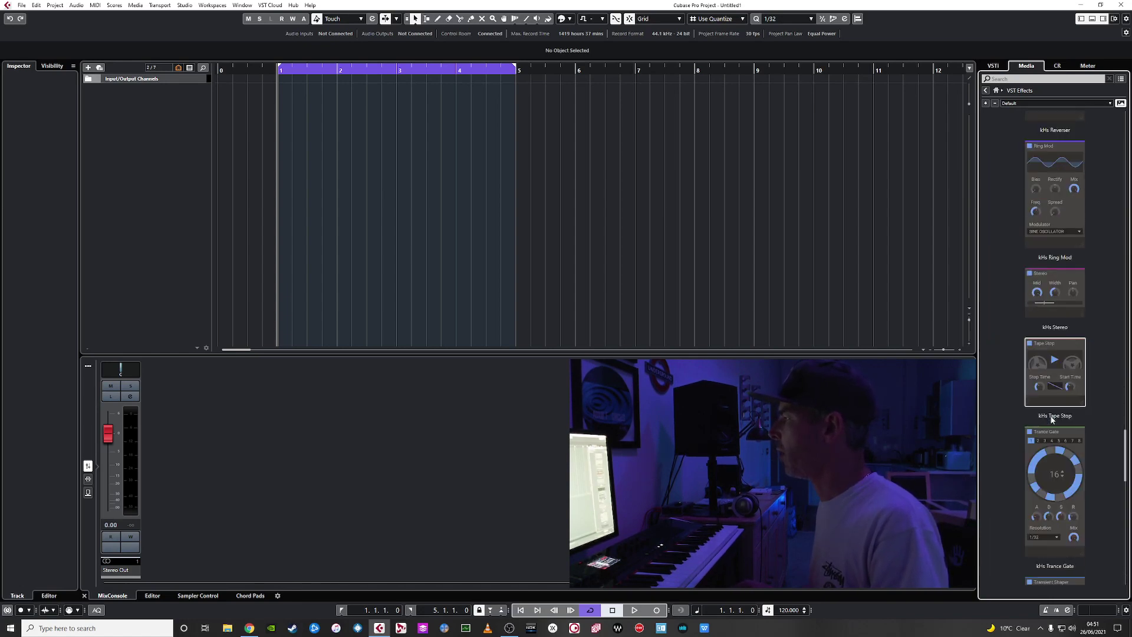
{"action": "scroll", "coordinate": [1050, 419], "scroll_direction": "up", "scroll_amount": 20}
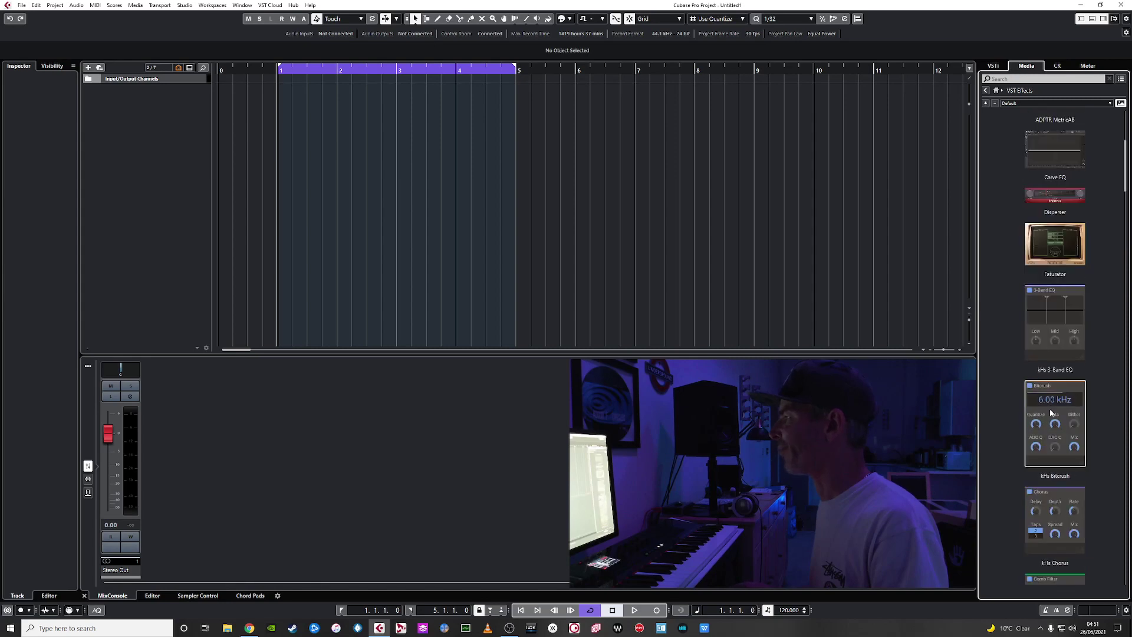
{"action": "left_click", "coordinate": [1002, 328]}
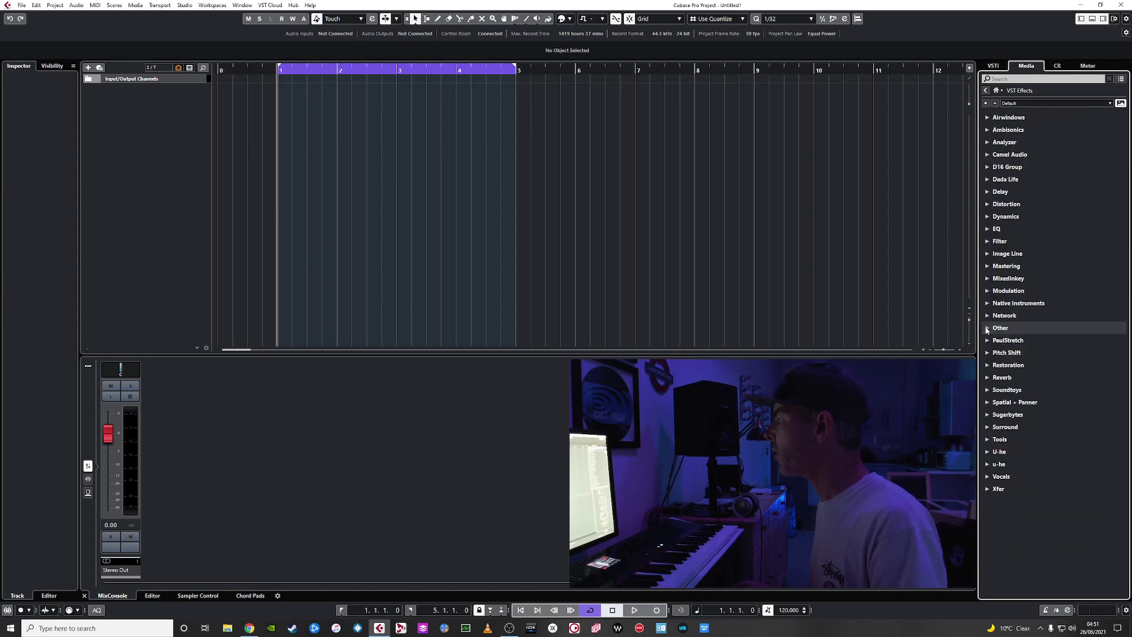
Switch the VST effects to the personally named custom collection and check its Analysis folder.
{"action": "left_click", "coordinate": [1108, 104]}
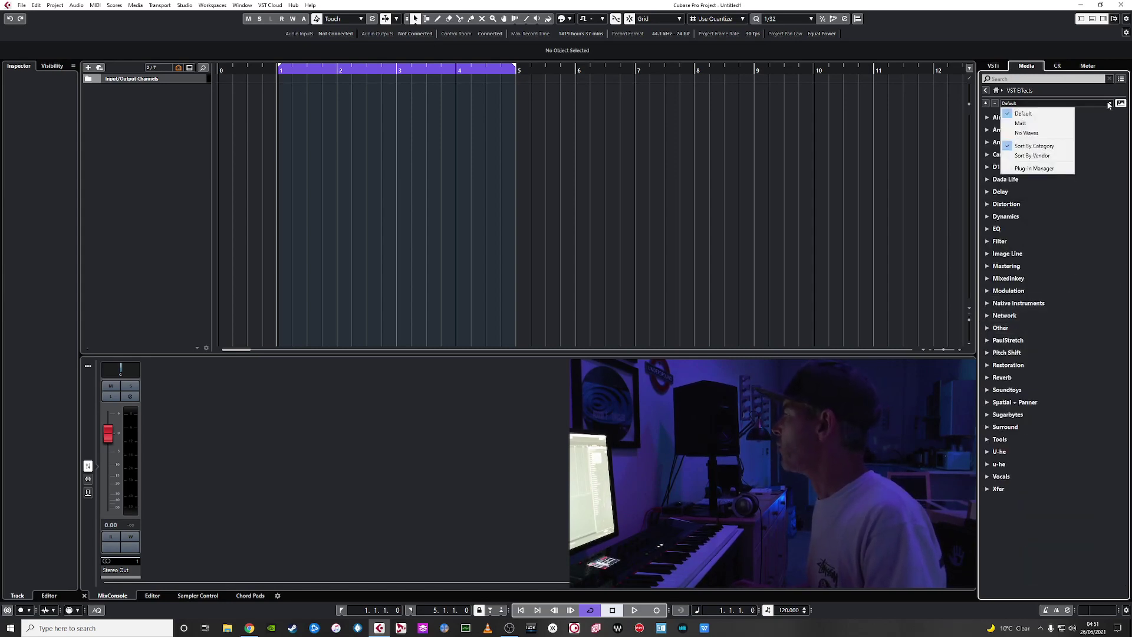
{"action": "left_click", "coordinate": [1023, 124]}
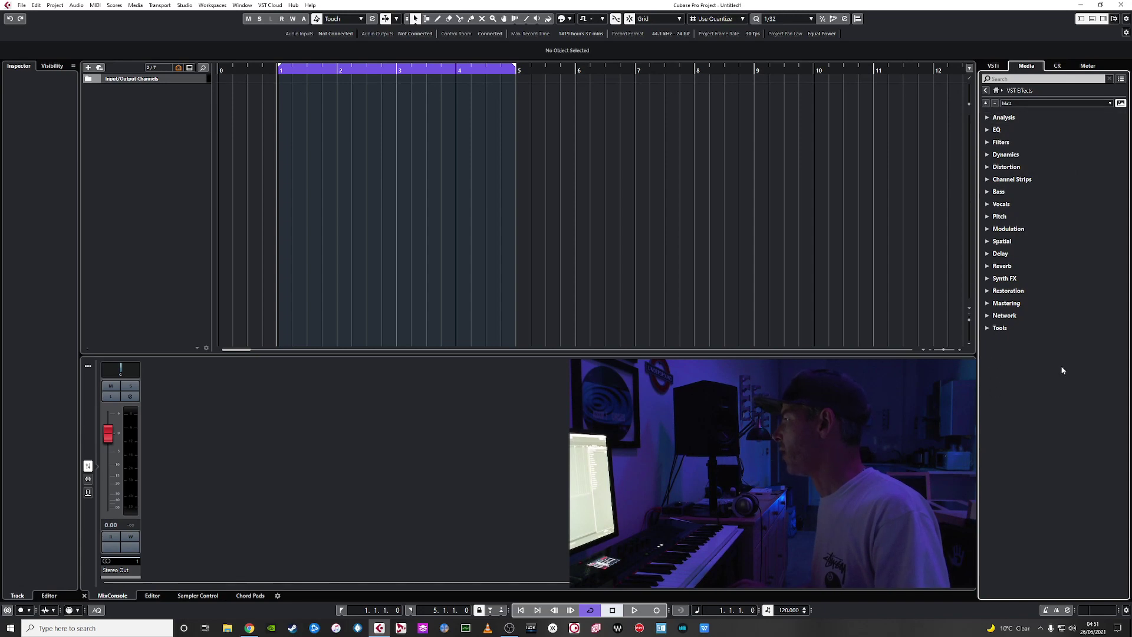
{"action": "left_click", "coordinate": [988, 117]}
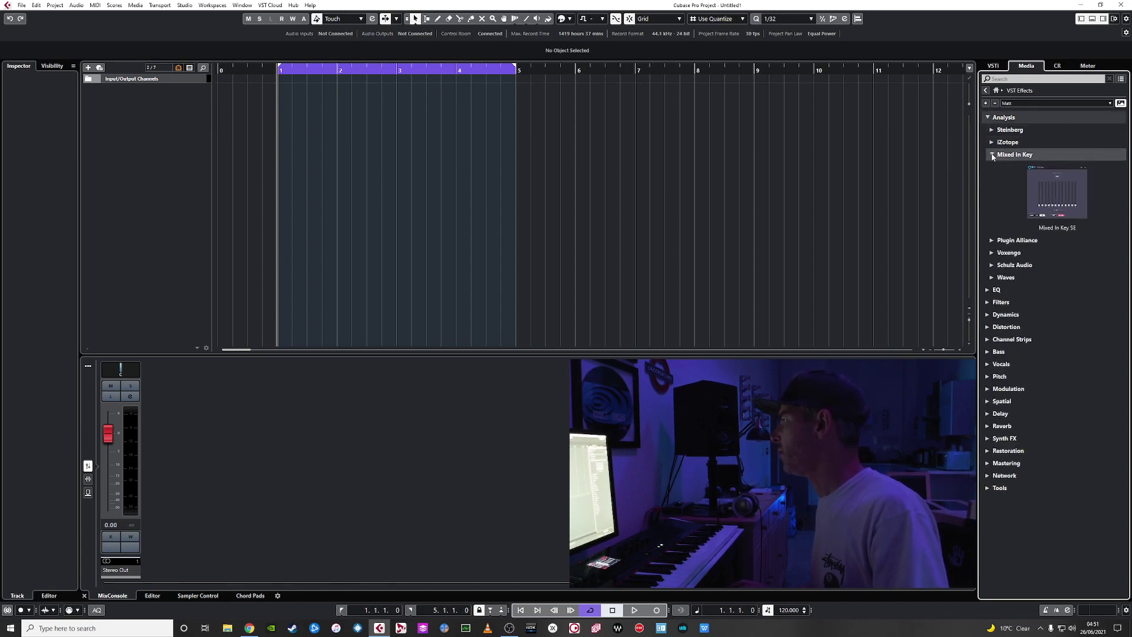
{"action": "left_click", "coordinate": [988, 117]}
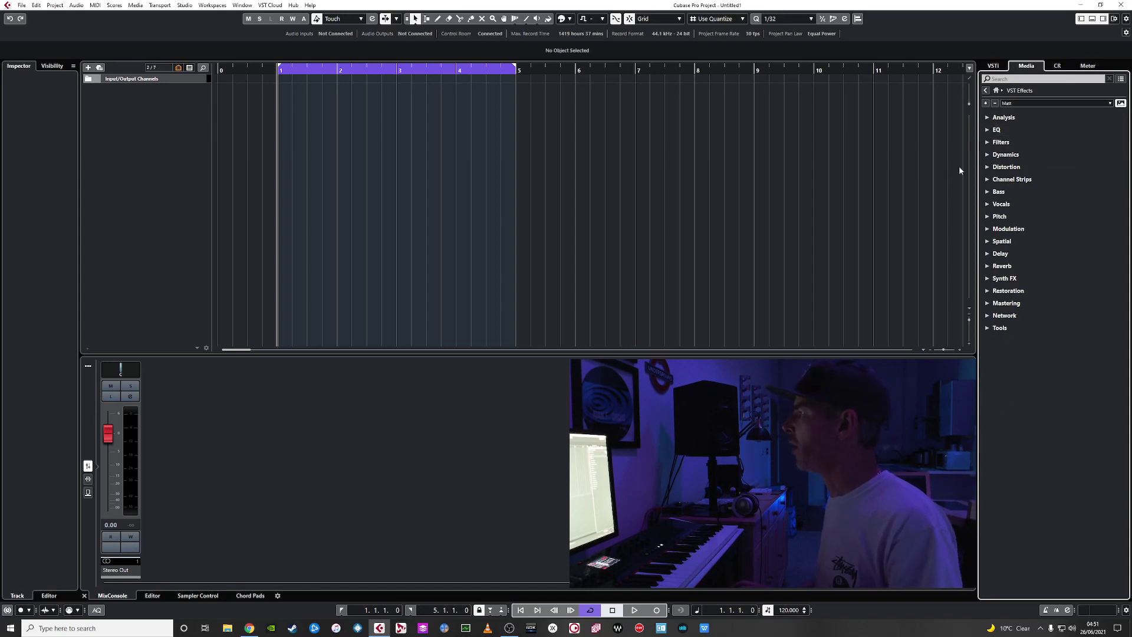
Examine the FabFilter plug-ins under EQ and the SoundToys plug-ins under Distortion in the custom effects collection.
{"action": "left_click", "coordinate": [988, 130]}
{"action": "left_click", "coordinate": [991, 154]}
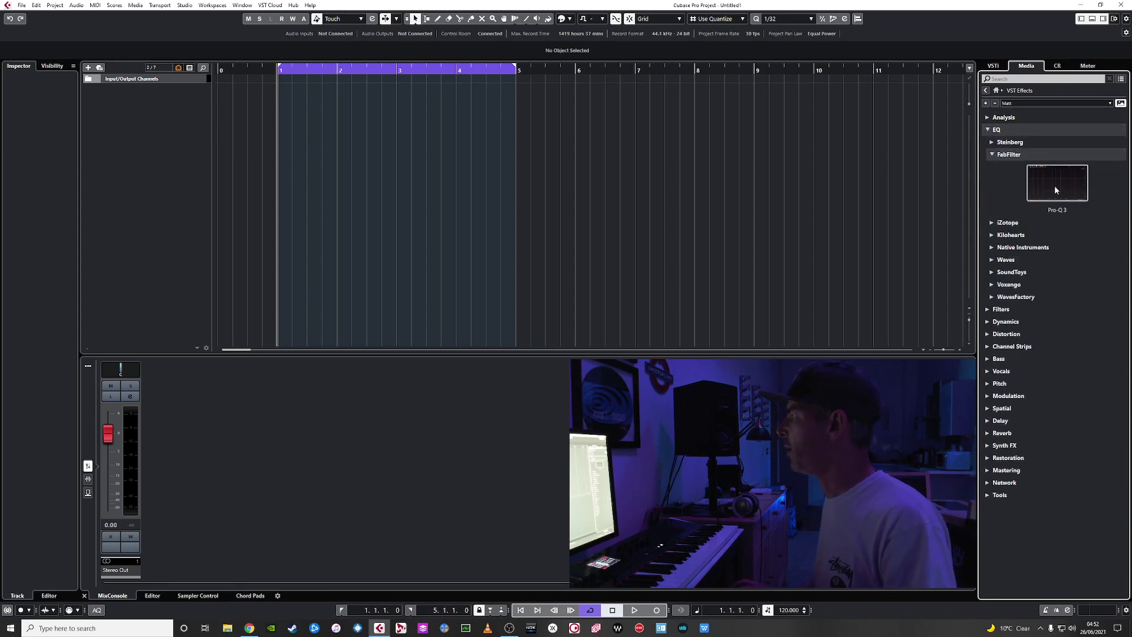
{"action": "left_click", "coordinate": [992, 155]}
{"action": "left_click", "coordinate": [988, 130]}
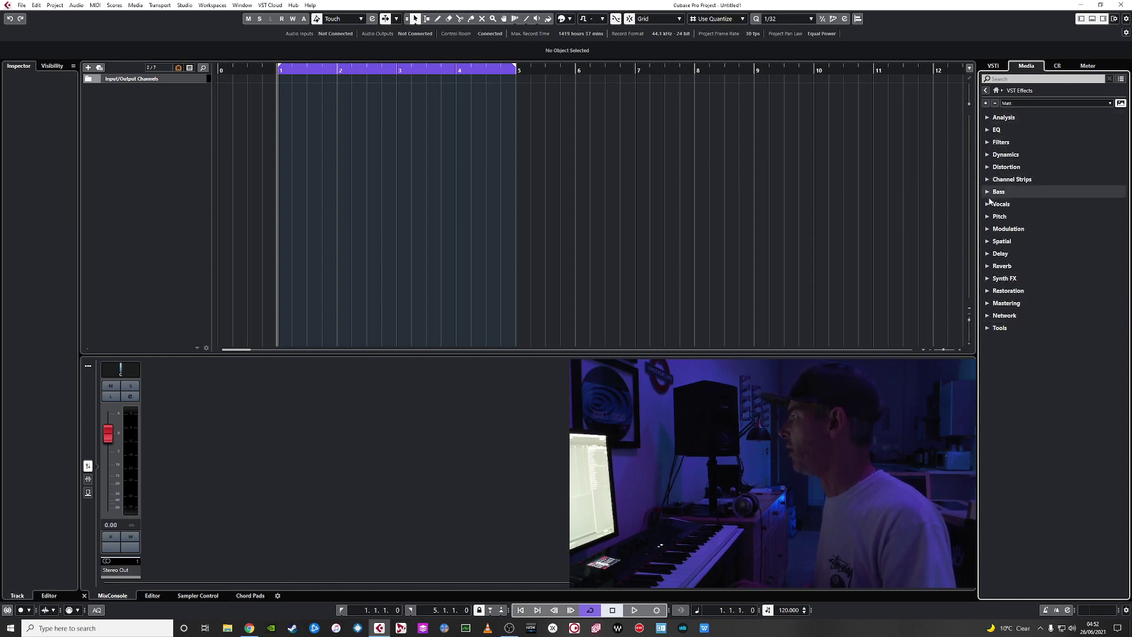
{"action": "left_click", "coordinate": [988, 167]}
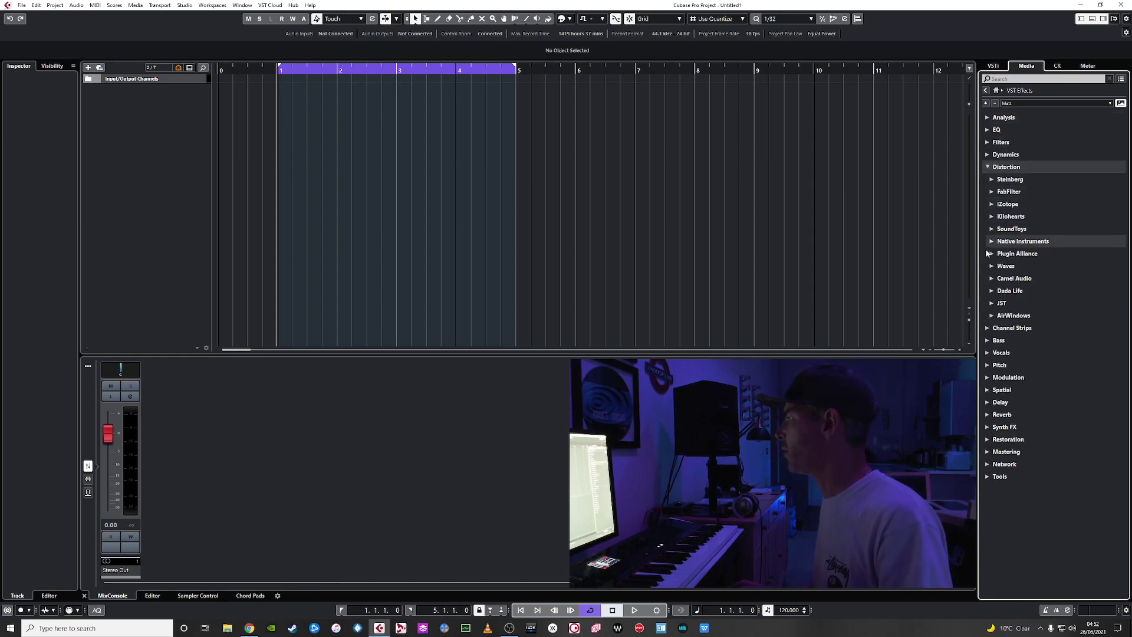
{"action": "left_click", "coordinate": [991, 228]}
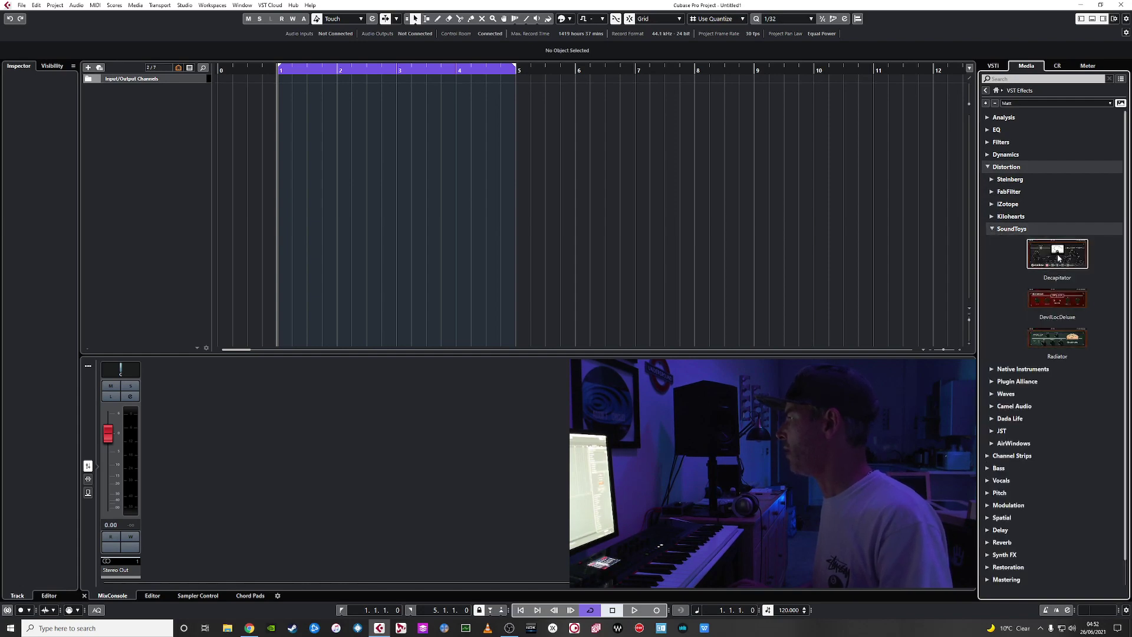
{"action": "left_click", "coordinate": [992, 229]}
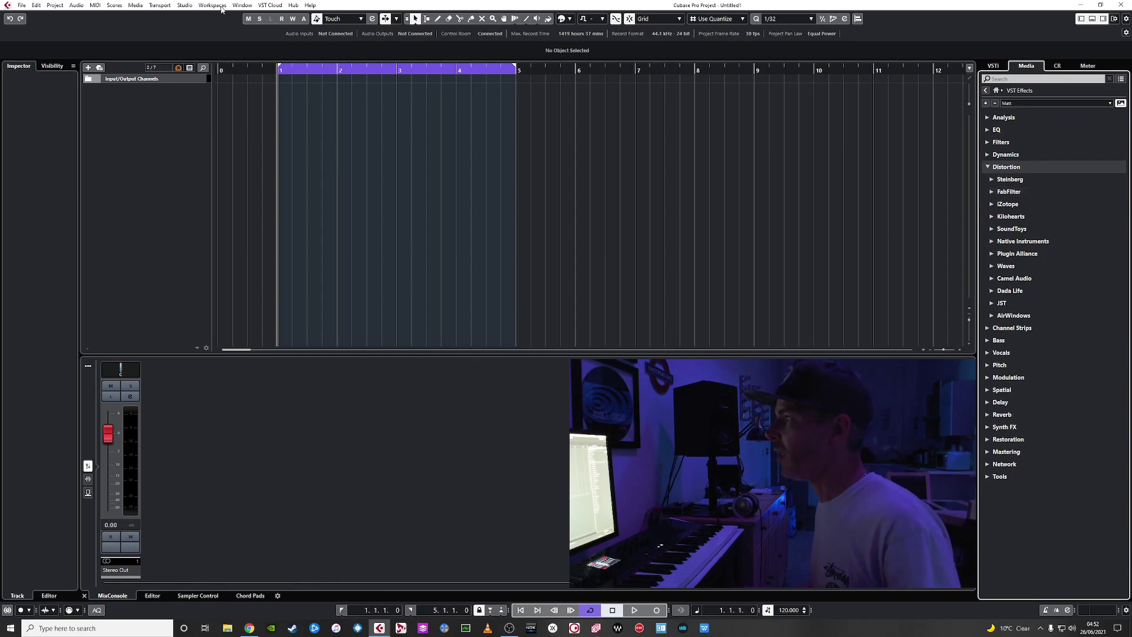
Open the VST Plug-in Manager and review its instruments list, effects list and collection management options.
{"action": "left_click", "coordinate": [184, 5]}
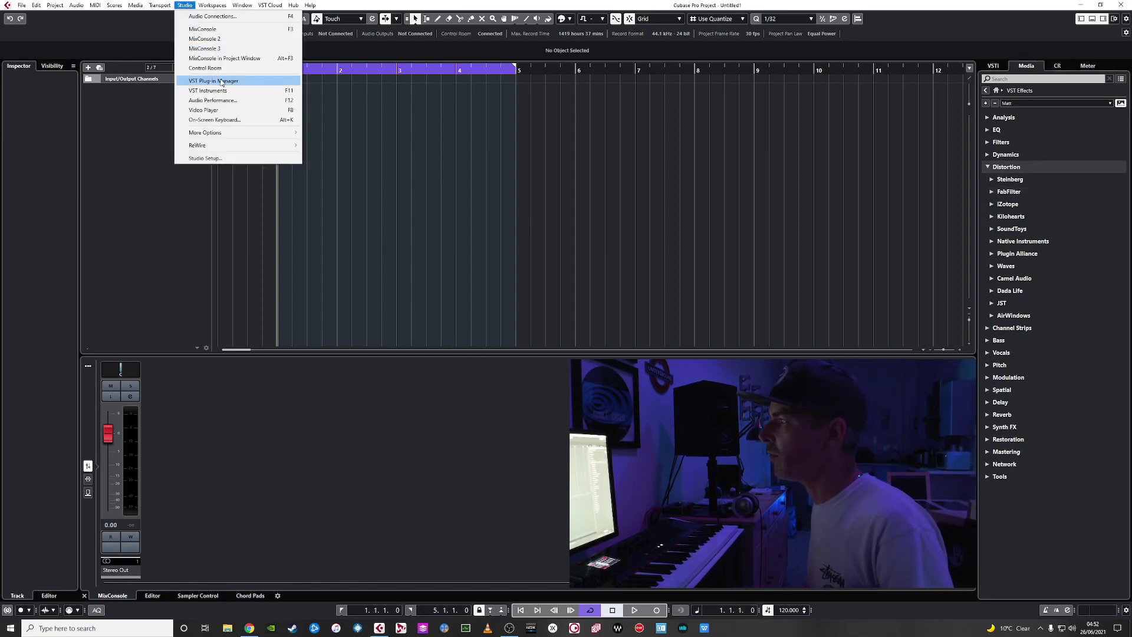
{"action": "left_click", "coordinate": [221, 82]}
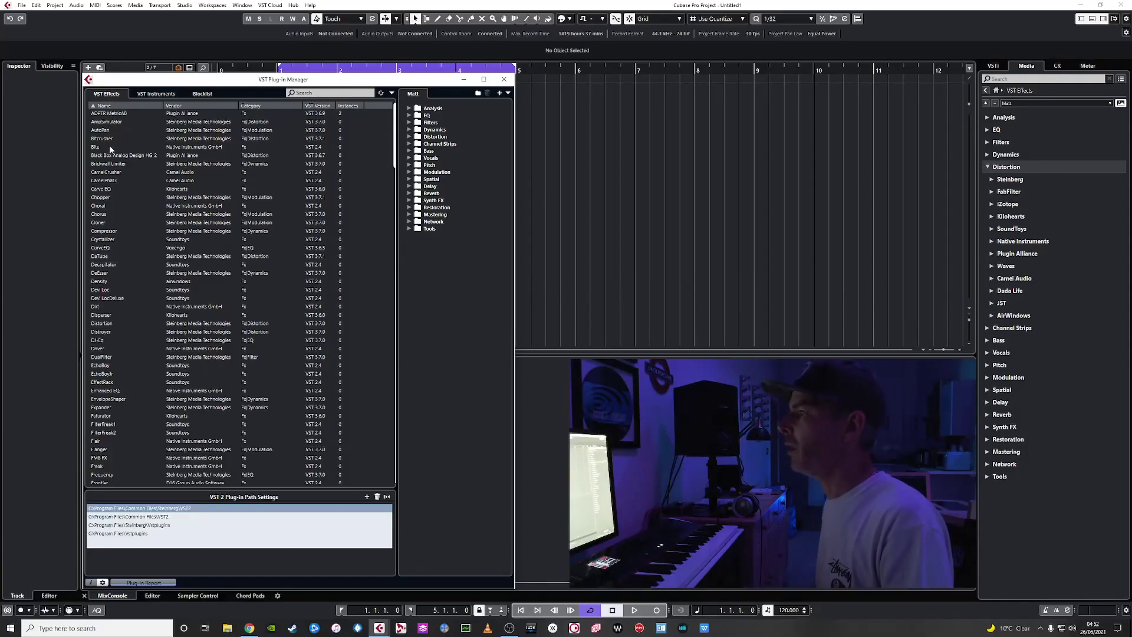
{"action": "left_click", "coordinate": [151, 95]}
{"action": "left_click", "coordinate": [109, 94]}
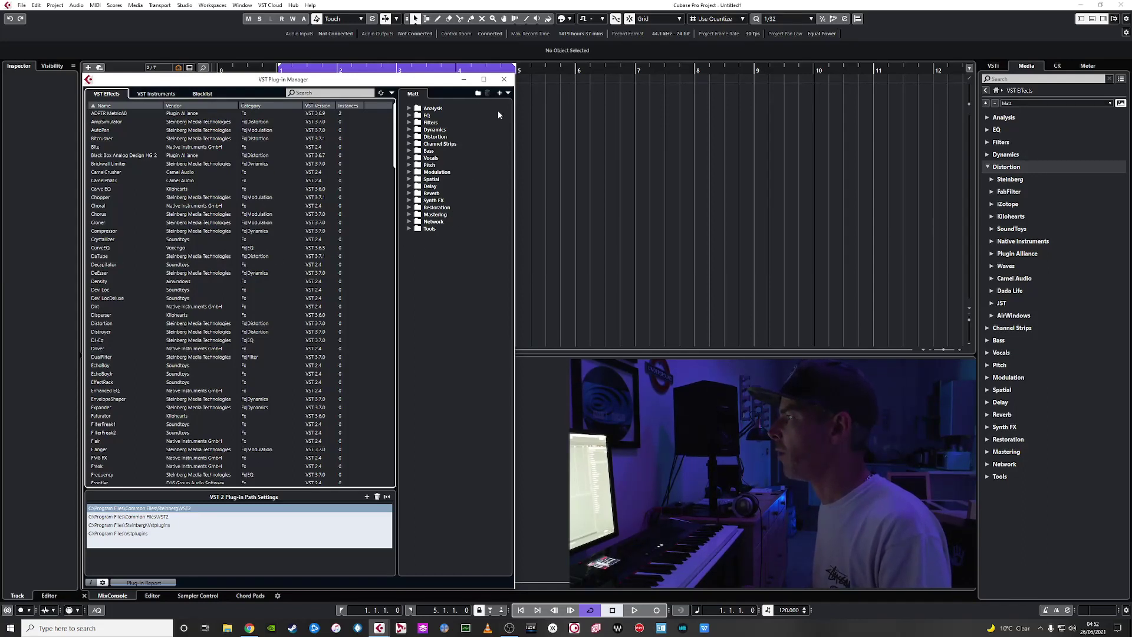
{"action": "left_click", "coordinate": [508, 93]}
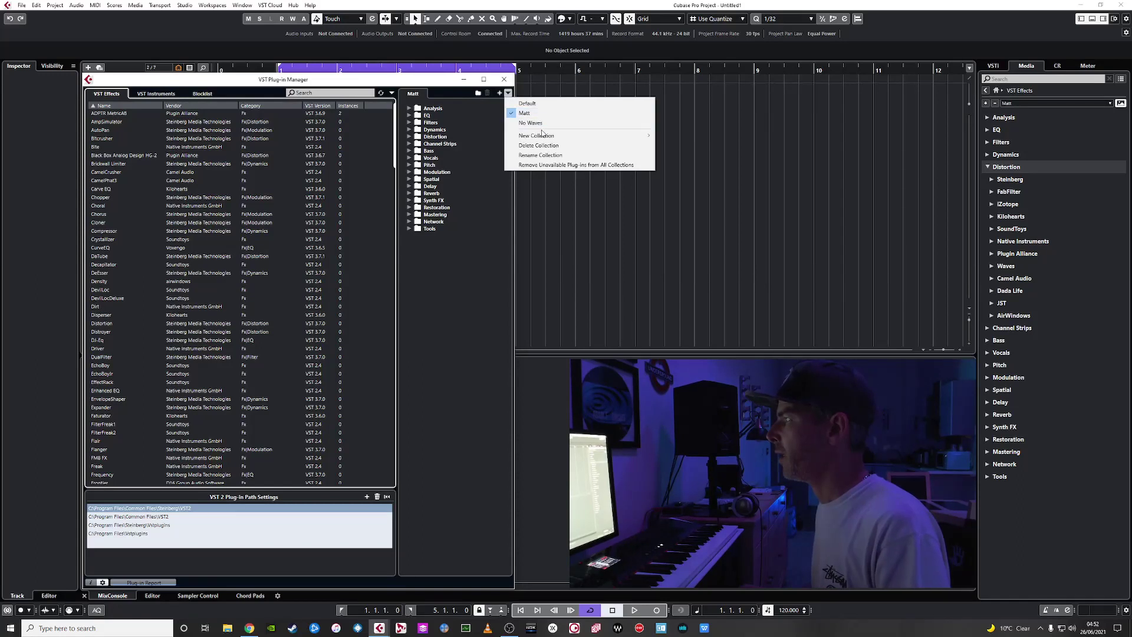
{"action": "mouse_move", "coordinate": [589, 135]}
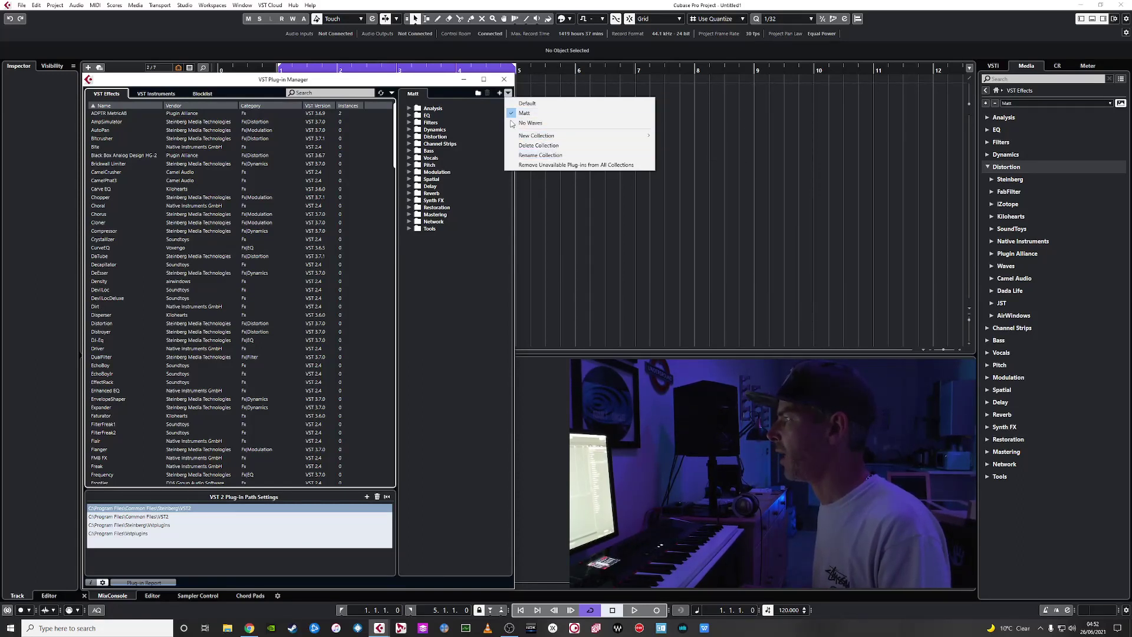
{"action": "left_click", "coordinate": [470, 132]}
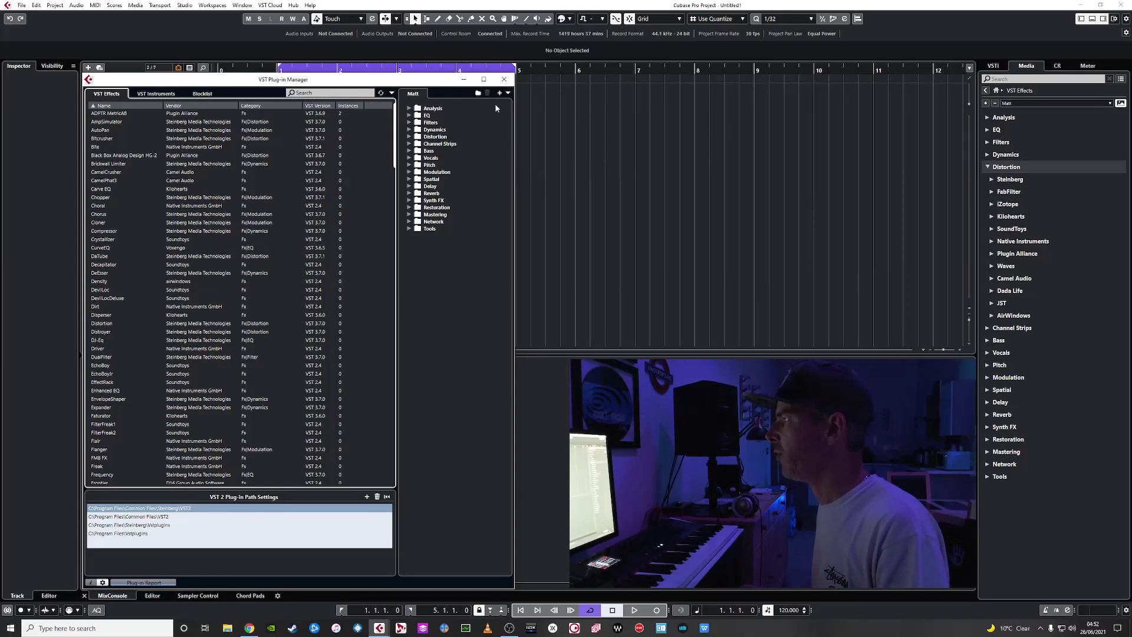
Examine the vendor folders under Distortion and the Steinberg plug-ins inside, then close the Plug-in Manager.
{"action": "left_click", "coordinate": [409, 136]}
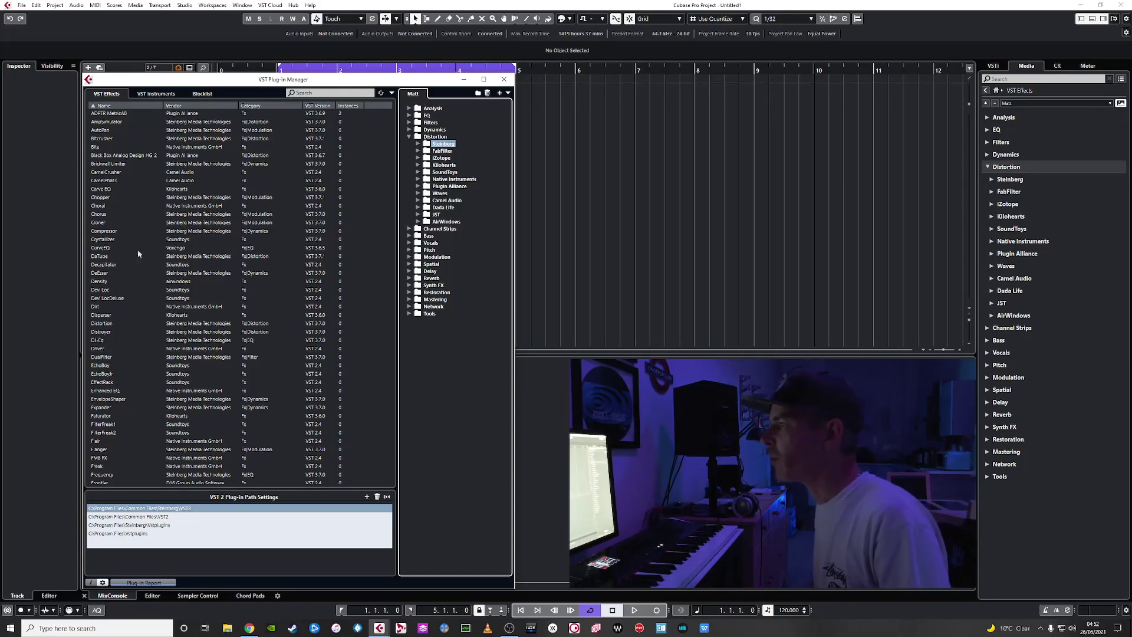
{"action": "left_click", "coordinate": [99, 259]}
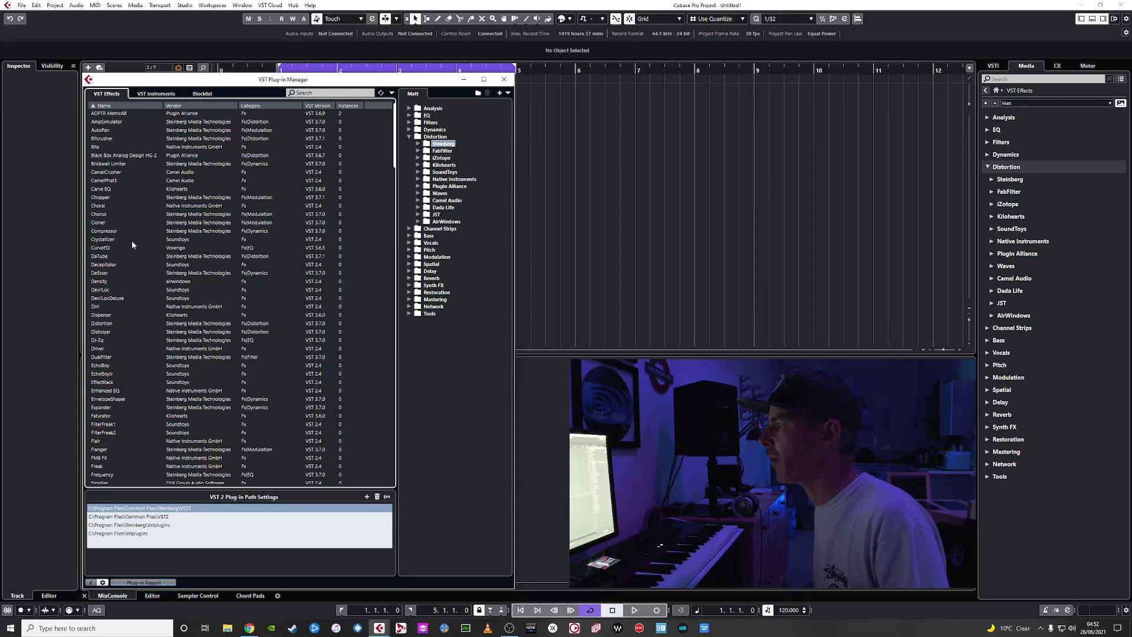
{"action": "left_click", "coordinate": [419, 144]}
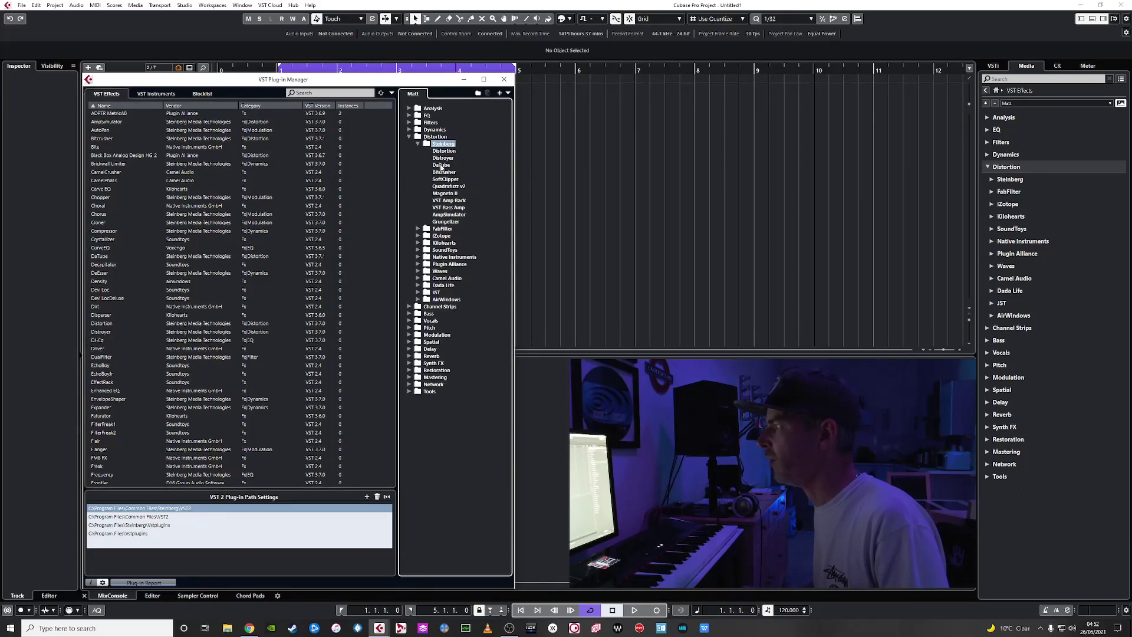
{"action": "left_click", "coordinate": [418, 144]}
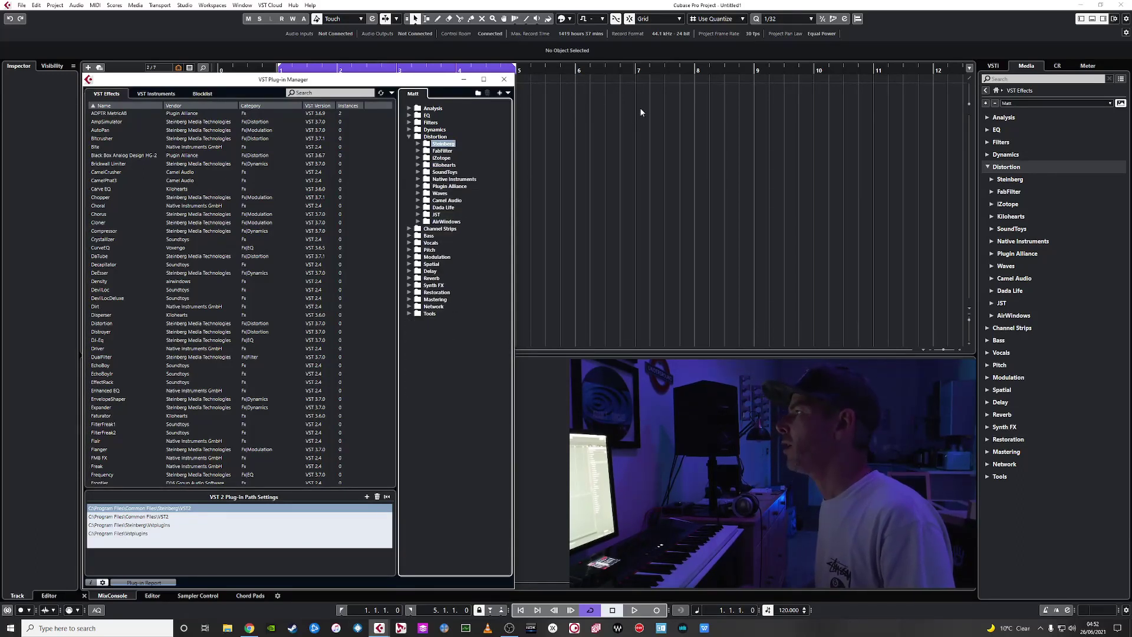
{"action": "left_click", "coordinate": [505, 79]}
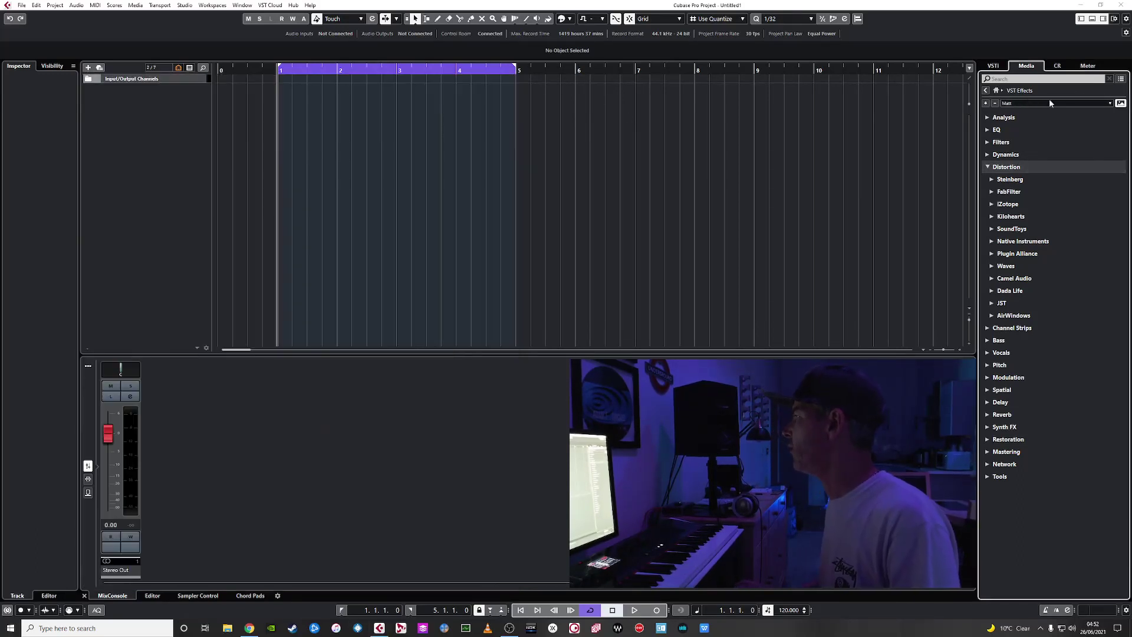
Show the VST instruments in the media rack and view the Steinberg plug-ins in the Drums folder.
{"action": "left_click", "coordinate": [995, 90]}
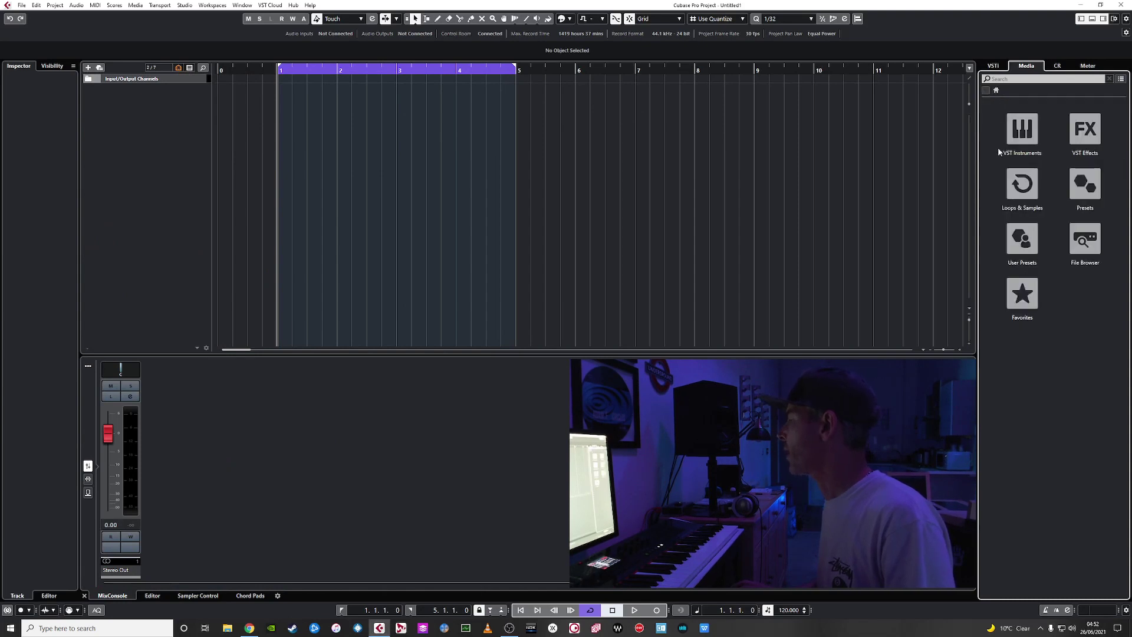
{"action": "left_click", "coordinate": [1022, 128]}
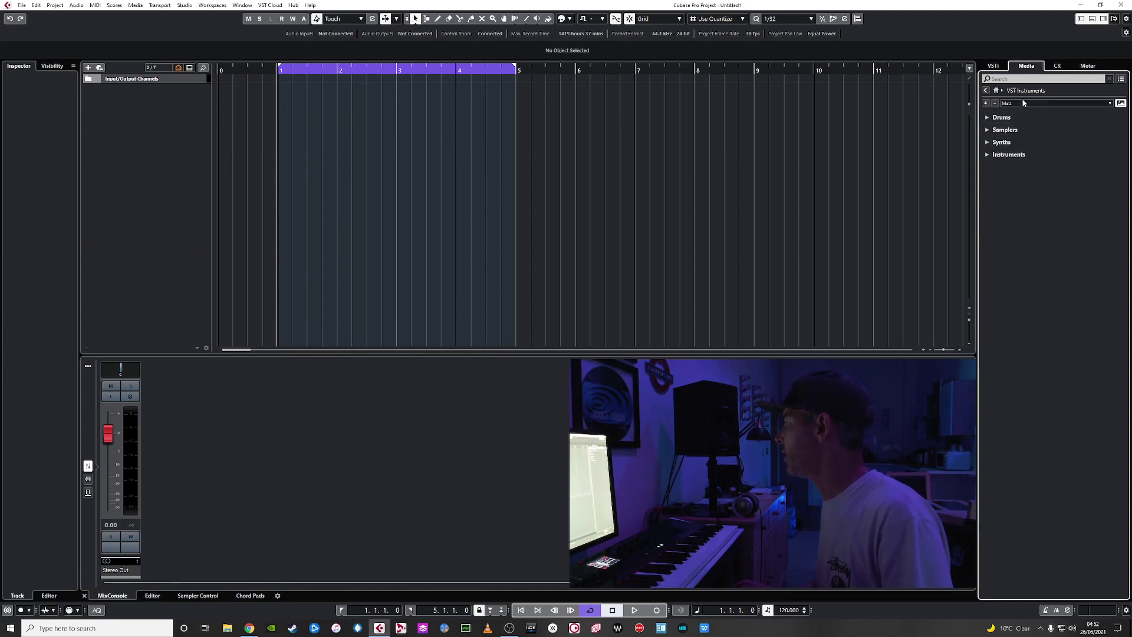
{"action": "left_click", "coordinate": [990, 121]}
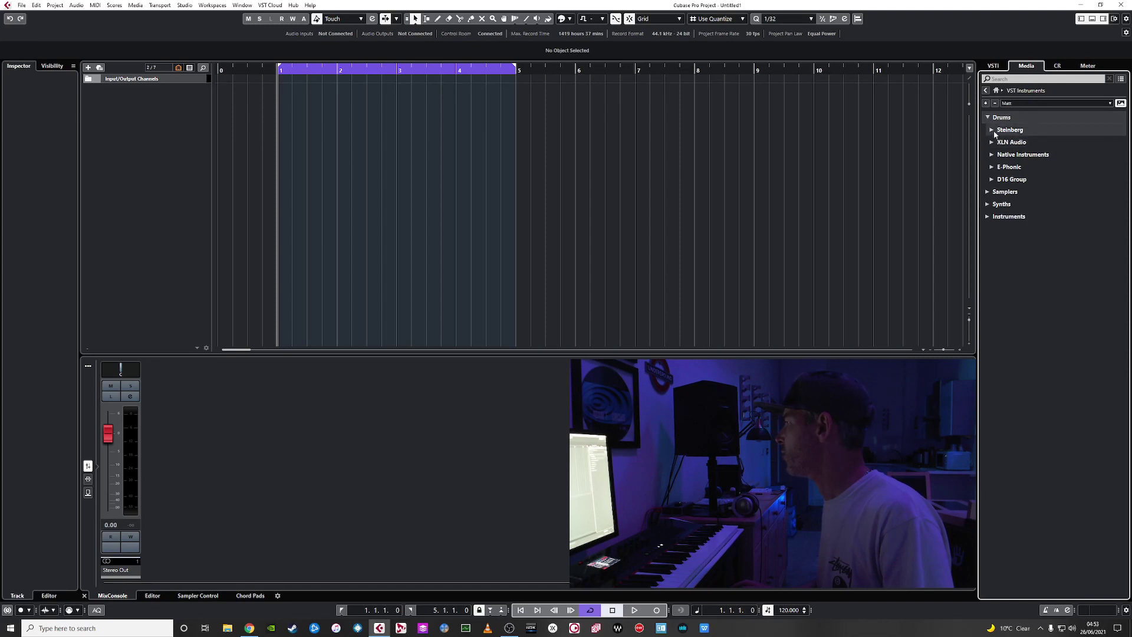
{"action": "left_click", "coordinate": [992, 130]}
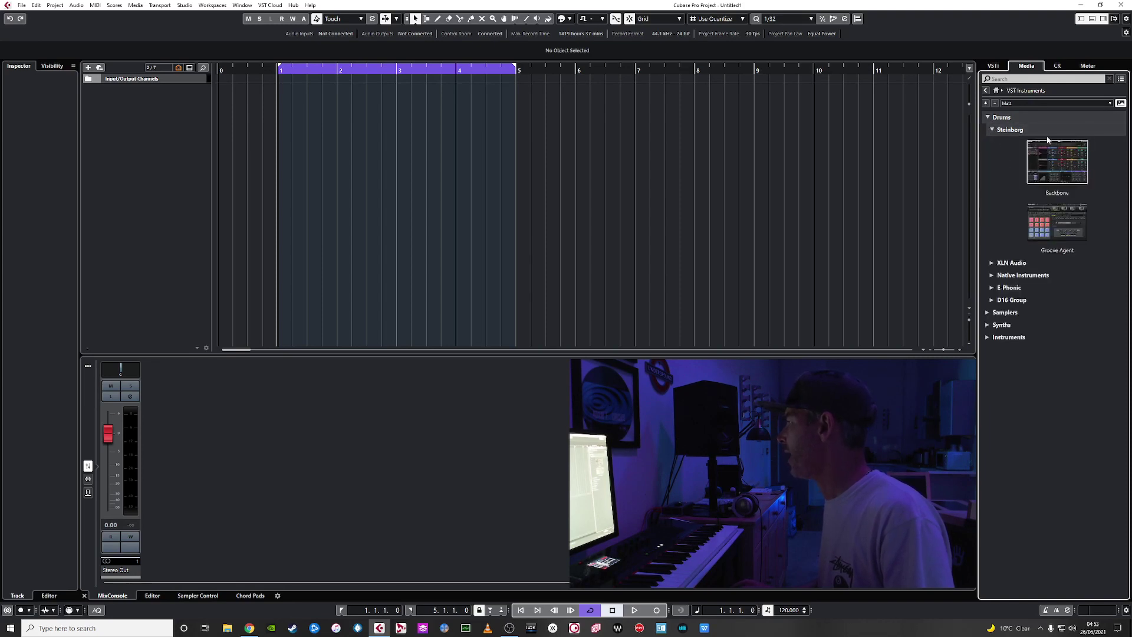
{"action": "left_click", "coordinate": [991, 130]}
View the XLN Audio, Native Instruments and E-Phonic plug-ins in the Drums folder.
{"action": "left_click", "coordinate": [992, 142]}
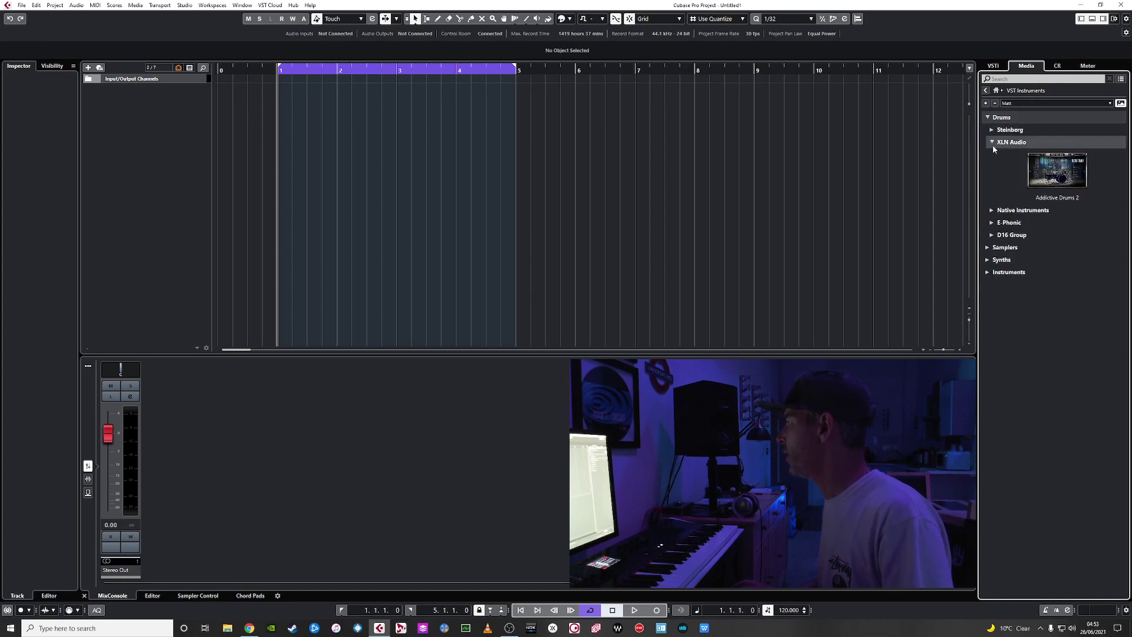
{"action": "left_click", "coordinate": [992, 143]}
{"action": "left_click", "coordinate": [992, 155]}
{"action": "left_click", "coordinate": [991, 155]}
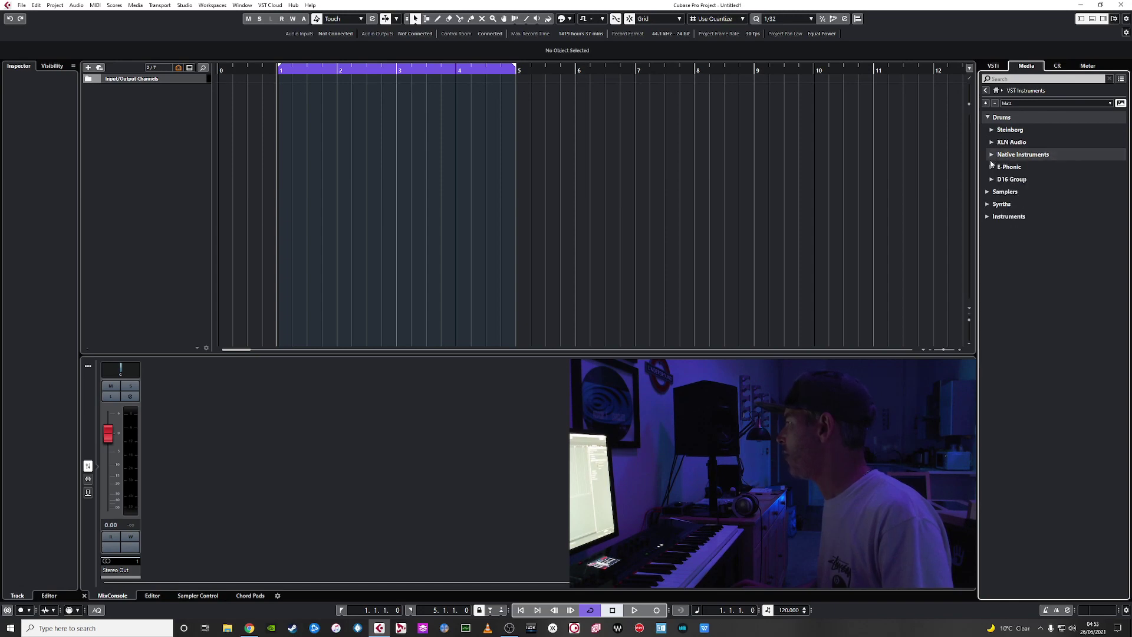
{"action": "left_click", "coordinate": [991, 167]}
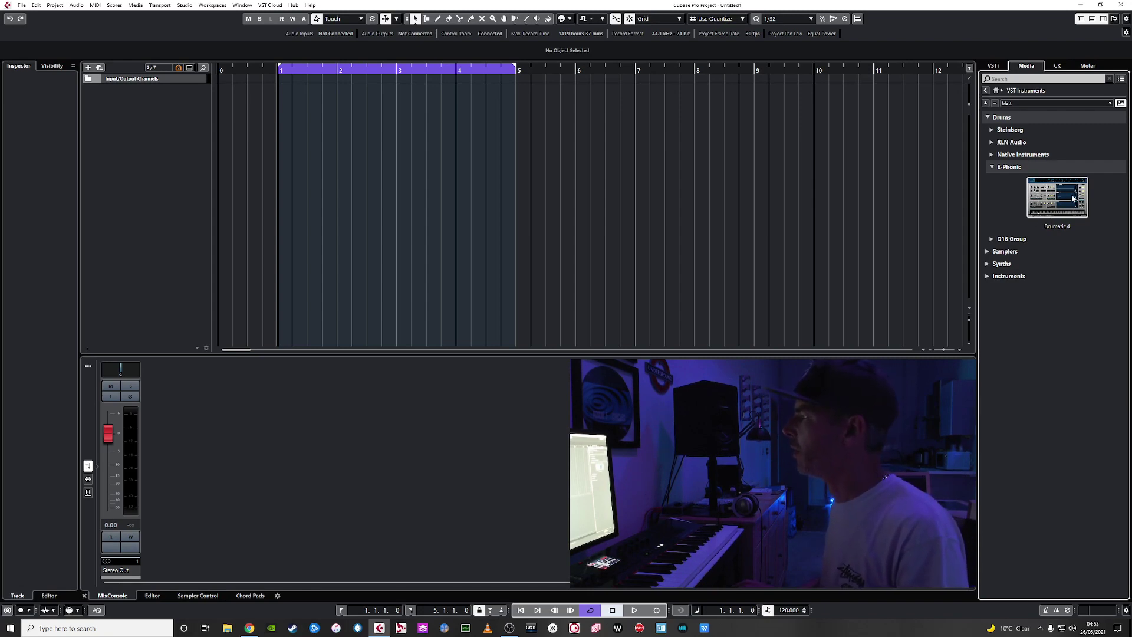
Add an instrument track with Drumatic 4 to the track list and close its plug-in window.
{"action": "left_click_drag", "start_coordinate": [1063, 202], "coordinate": [133, 118]}
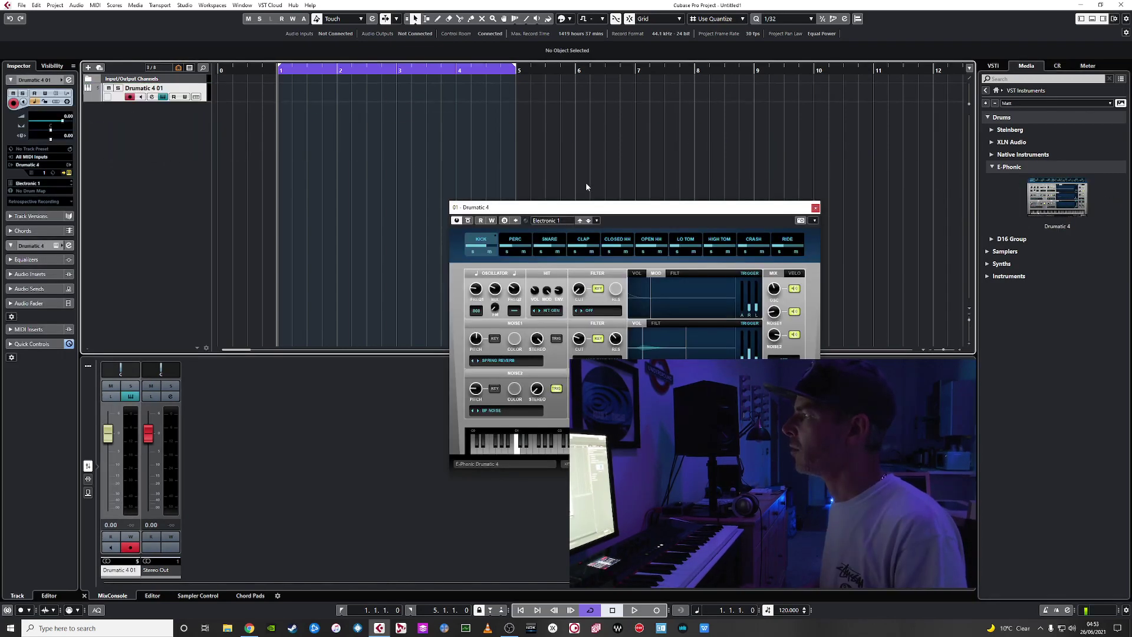
{"action": "left_click", "coordinate": [815, 207]}
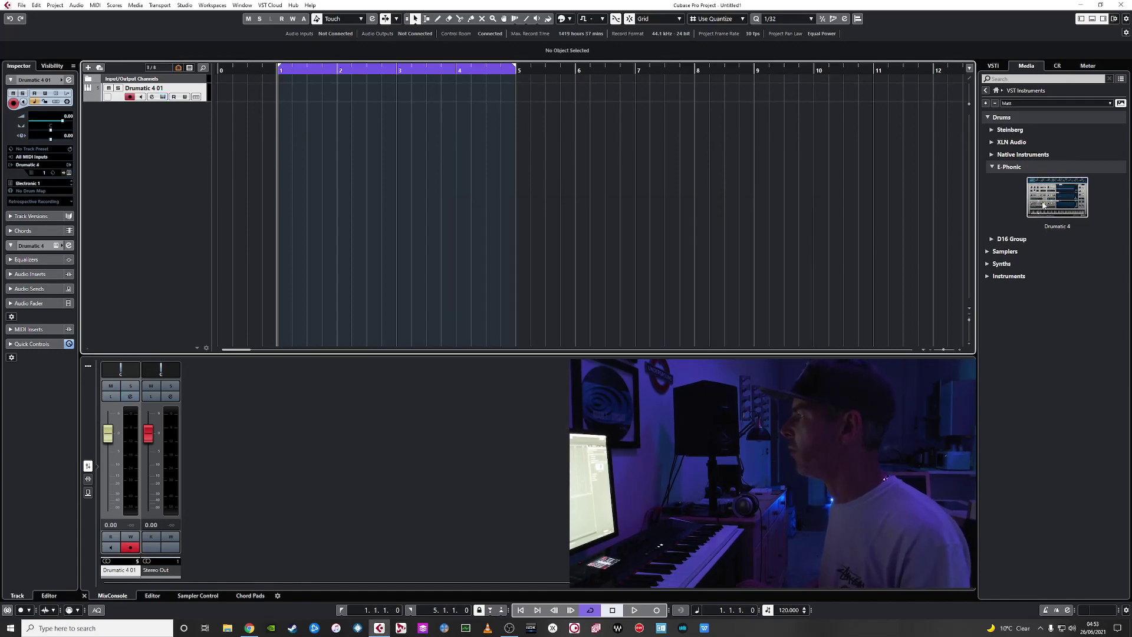
Hide the plug-in pictures, expand the D16 Group folder under Drums, and show the pictures again.
{"action": "left_click", "coordinate": [1121, 103]}
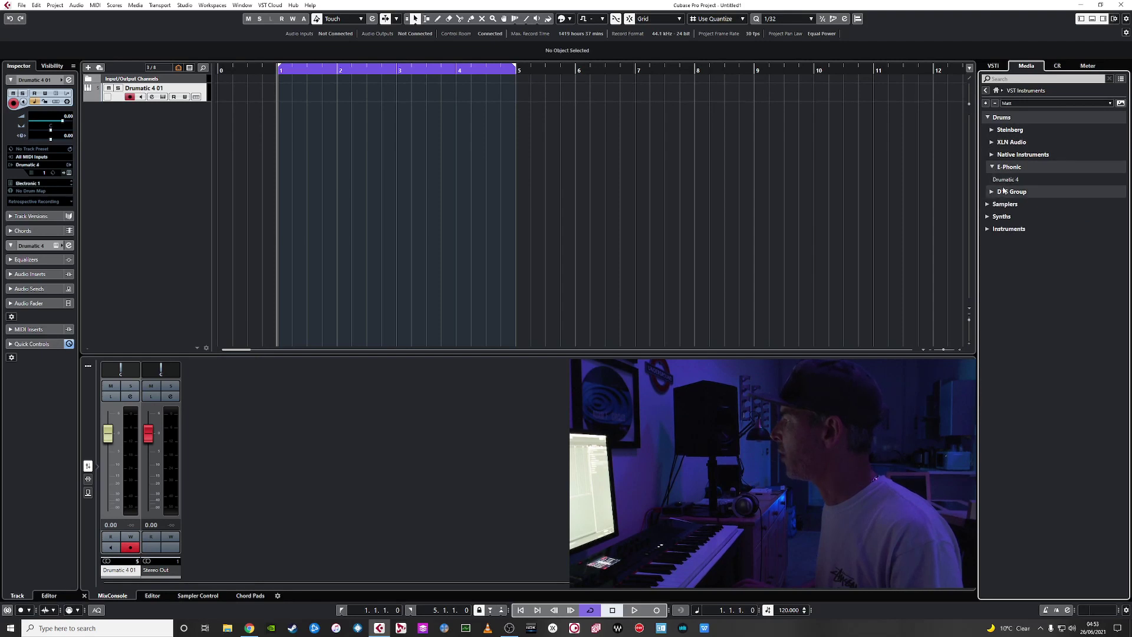
{"action": "left_click", "coordinate": [992, 193]}
{"action": "left_click", "coordinate": [1120, 103]}
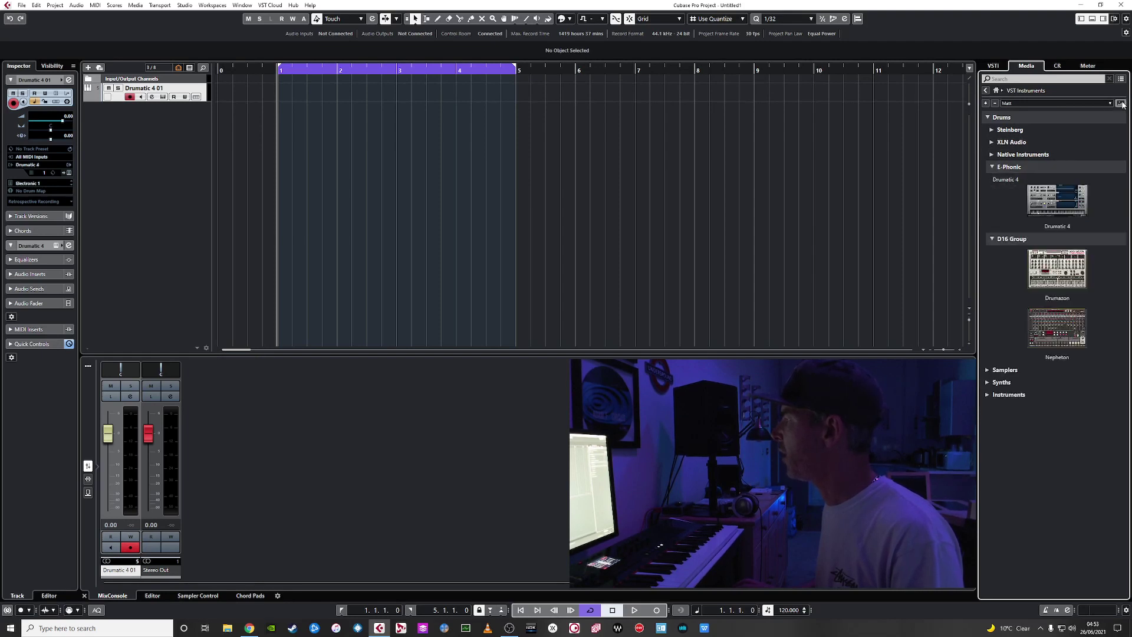
Collapse the E-Phonic and D16 Group folders, view the XLN Audio plug-in, and collapse the Drums folder.
{"action": "left_click", "coordinate": [992, 167]}
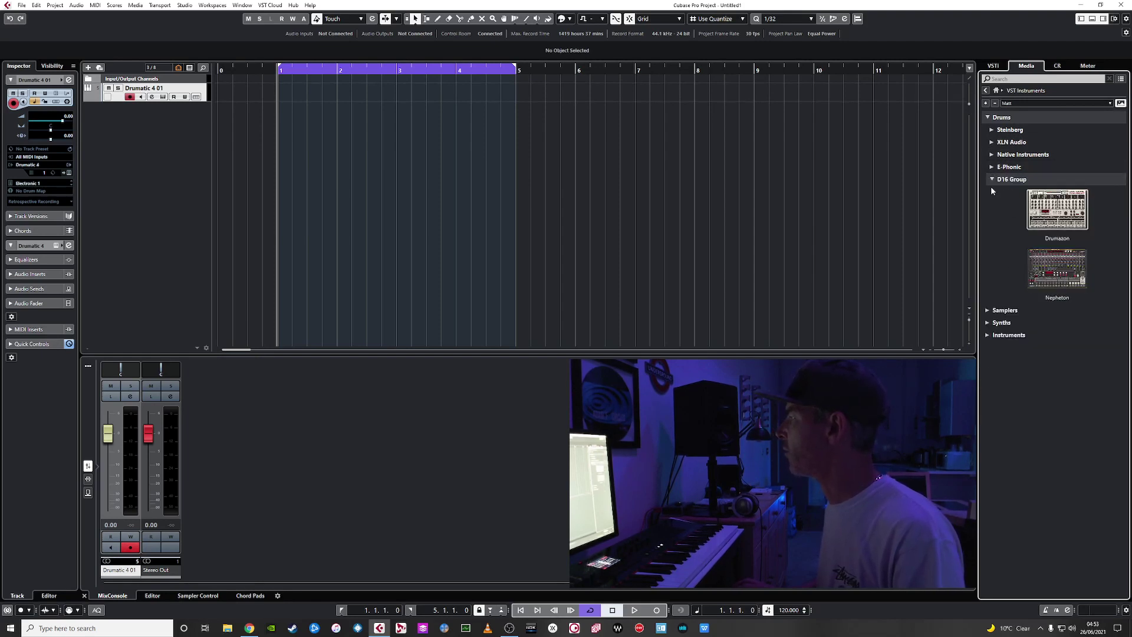
{"action": "left_click", "coordinate": [992, 180]}
{"action": "left_click", "coordinate": [991, 143]}
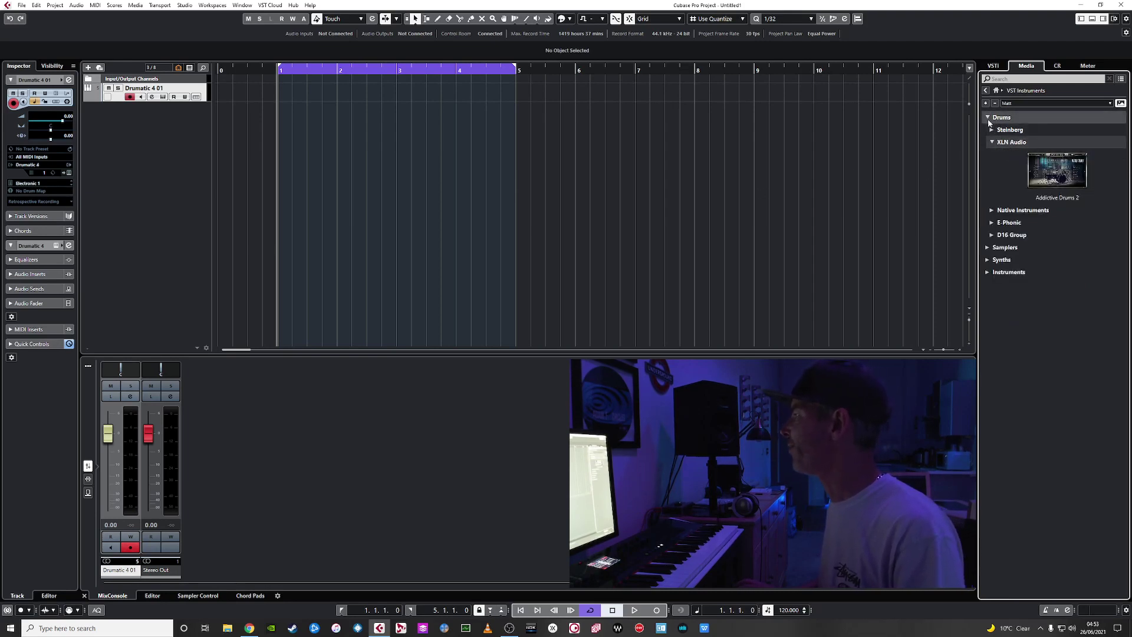
{"action": "left_click", "coordinate": [988, 118]}
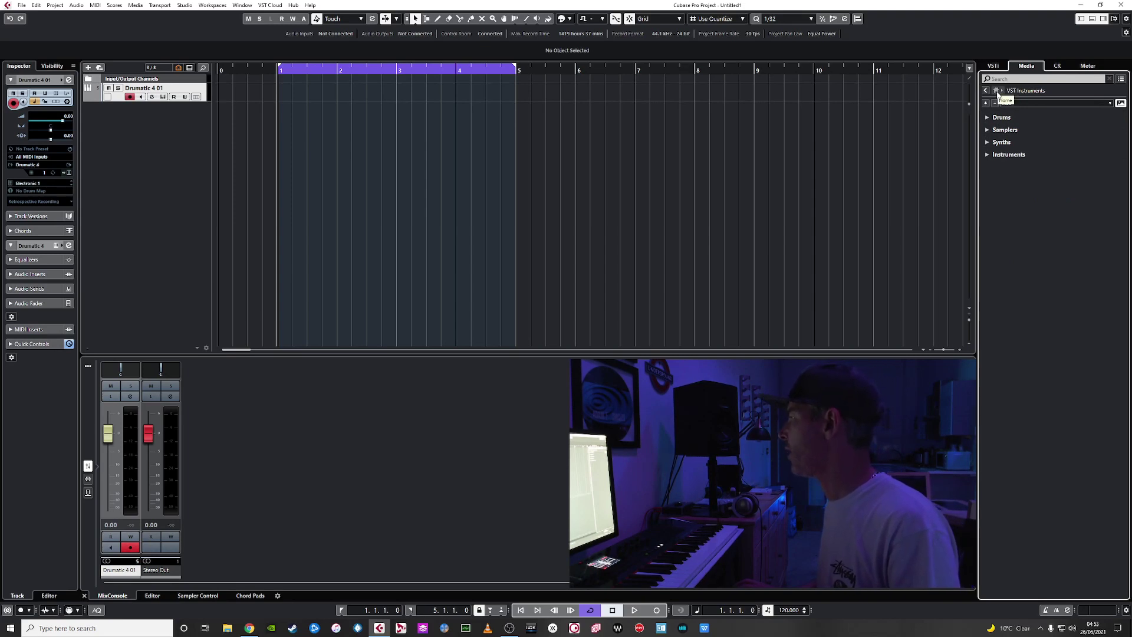
Show the VST effects in the media rack, collapse Distortion, and view the vendor folders under Reverb, including the Valhalla DSP plug-ins.
{"action": "left_click", "coordinate": [996, 93]}
{"action": "left_click", "coordinate": [1083, 125]}
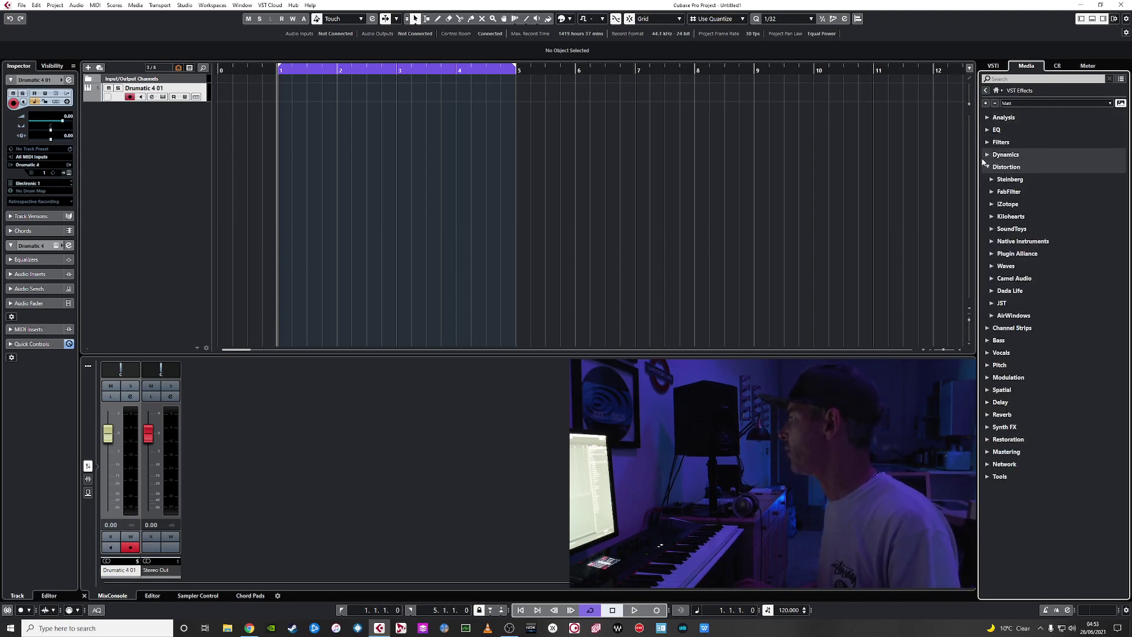
{"action": "left_click", "coordinate": [986, 166]}
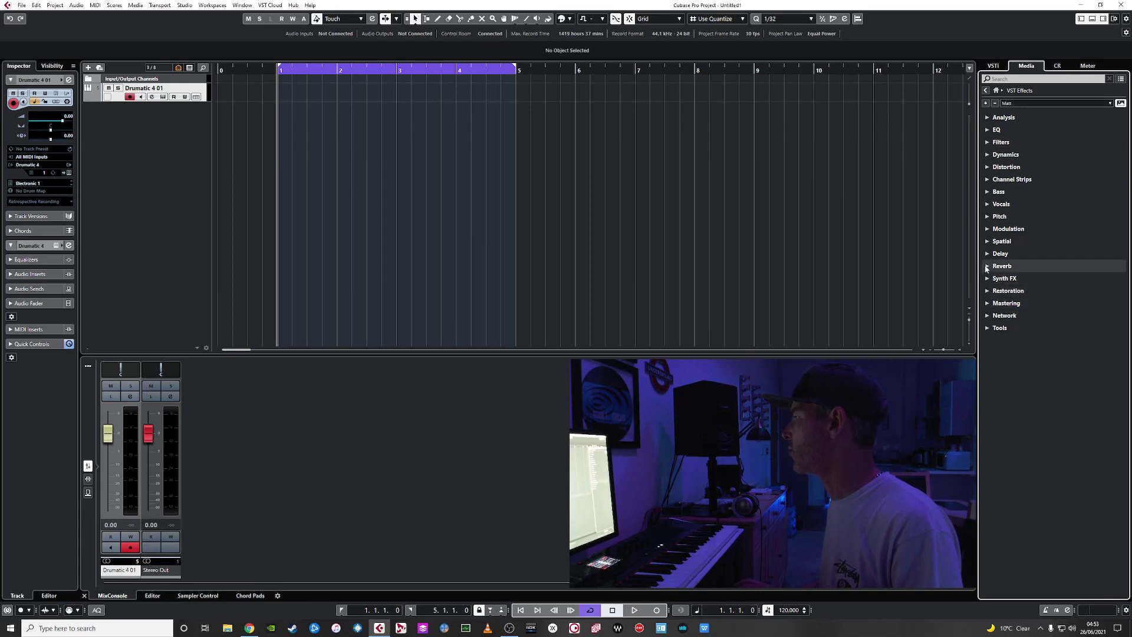
{"action": "left_click", "coordinate": [986, 266]}
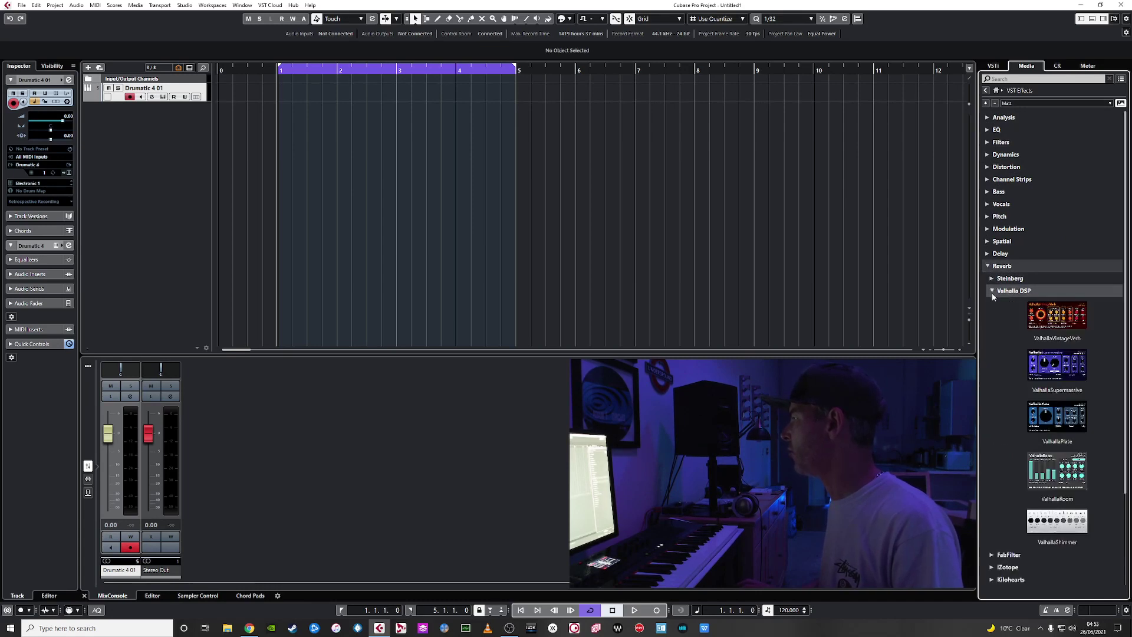
{"action": "left_click", "coordinate": [991, 304]}
{"action": "left_click", "coordinate": [992, 305]}
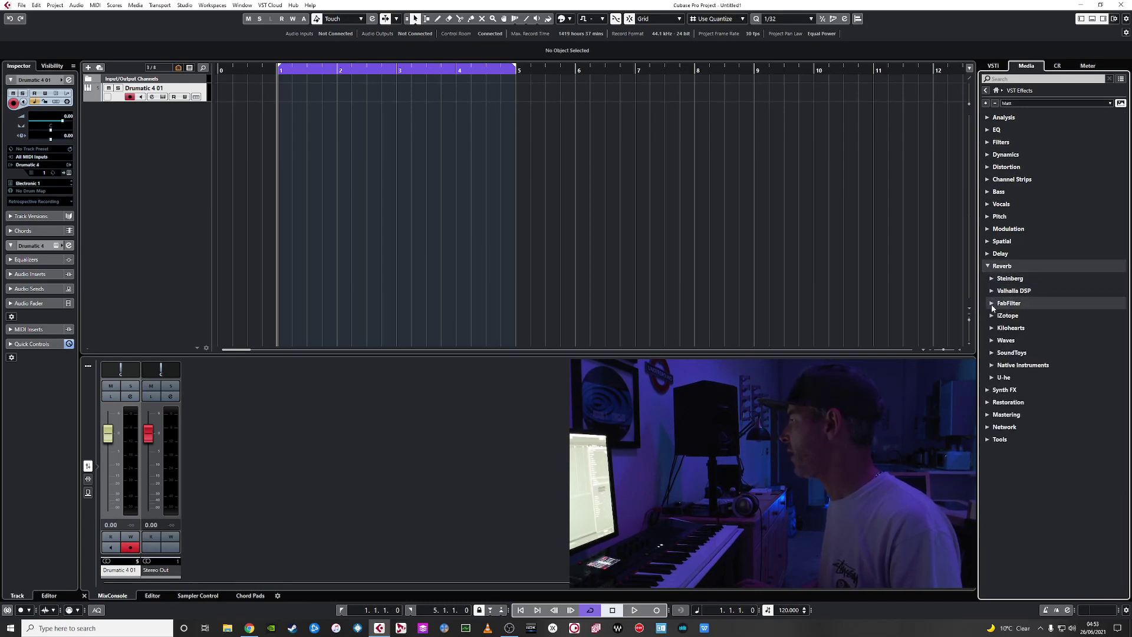
{"action": "left_click", "coordinate": [993, 316]}
{"action": "left_click", "coordinate": [992, 317]}
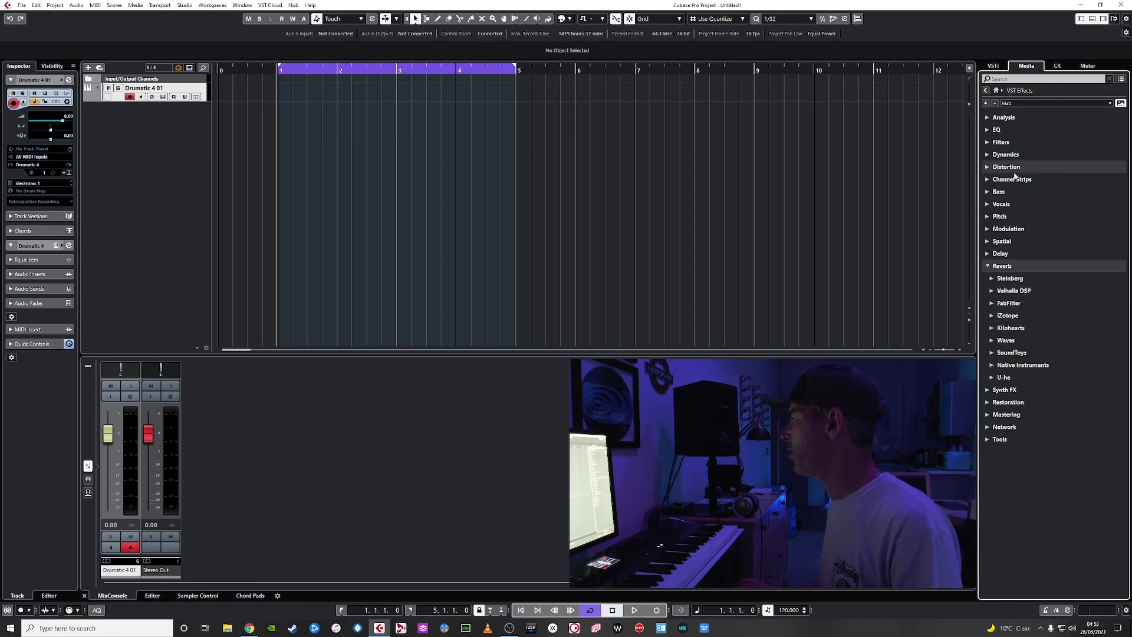
{"action": "left_click", "coordinate": [988, 266]}
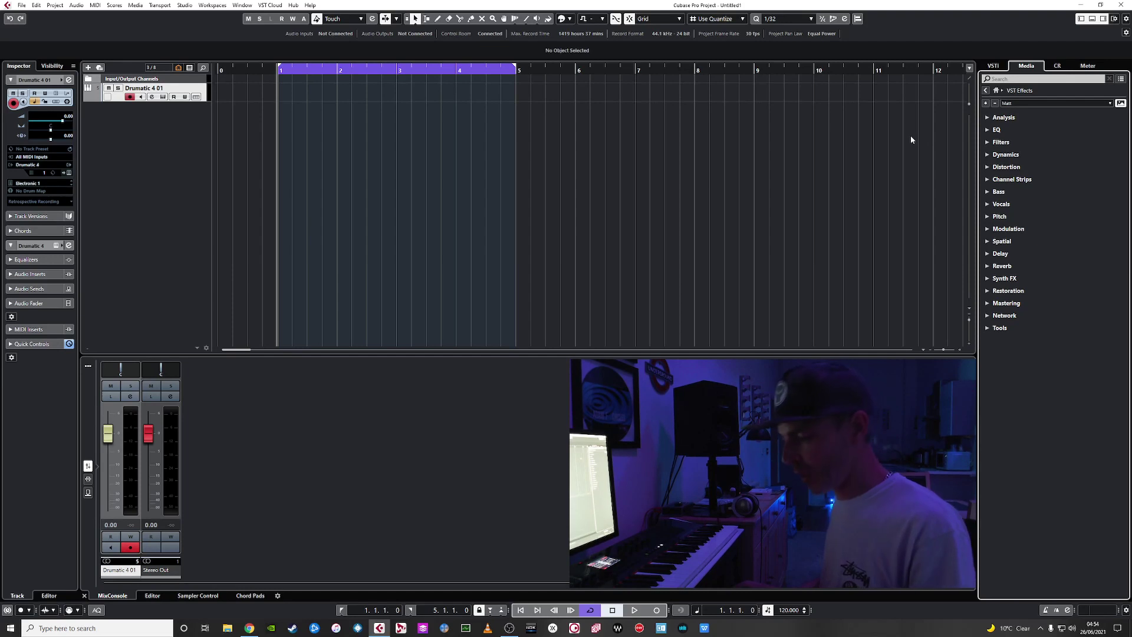
Open MediaBay and examine the Production folder on the E: (Storage) drive, then collapse Sample Pack Overflow and This Computer.
{"action": "key", "text": "F5"}
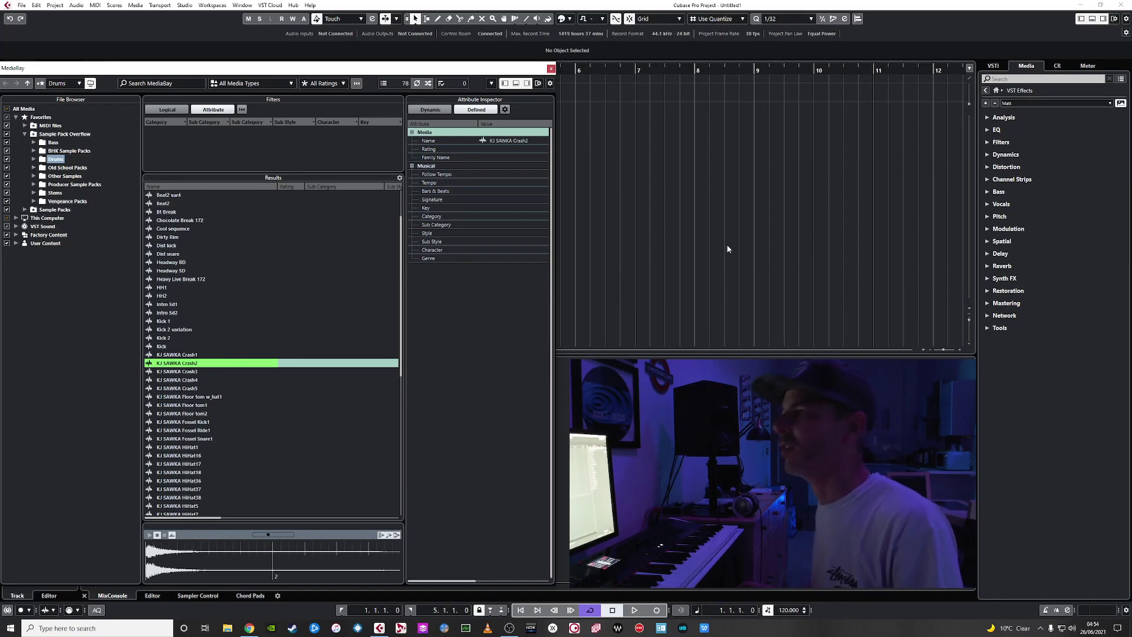
{"action": "left_click", "coordinate": [15, 219]}
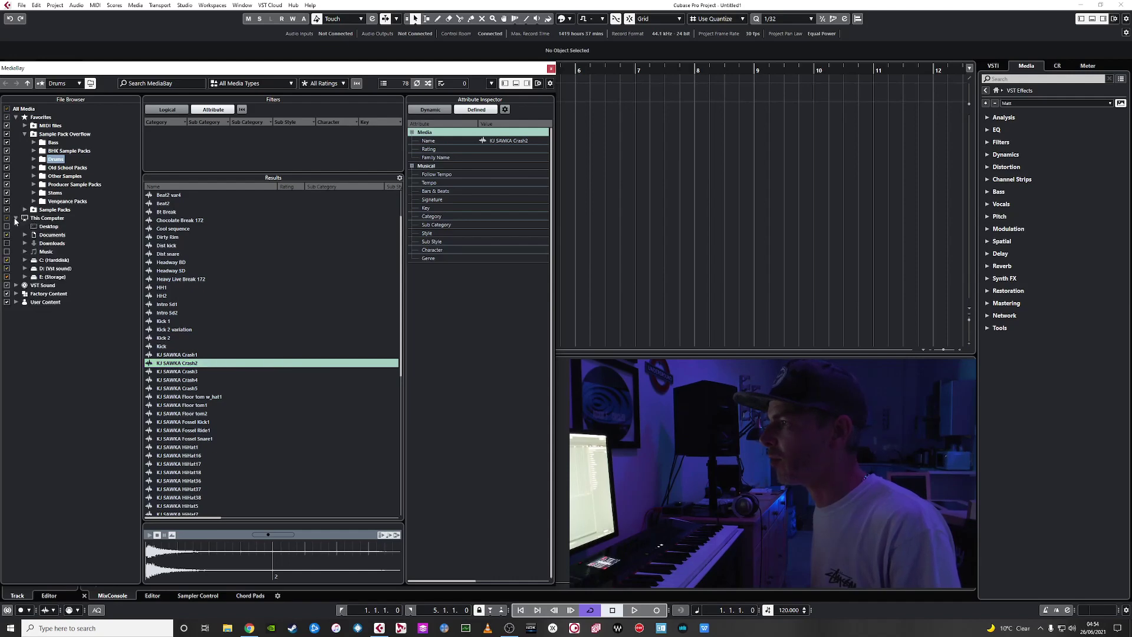
{"action": "left_click", "coordinate": [25, 277]}
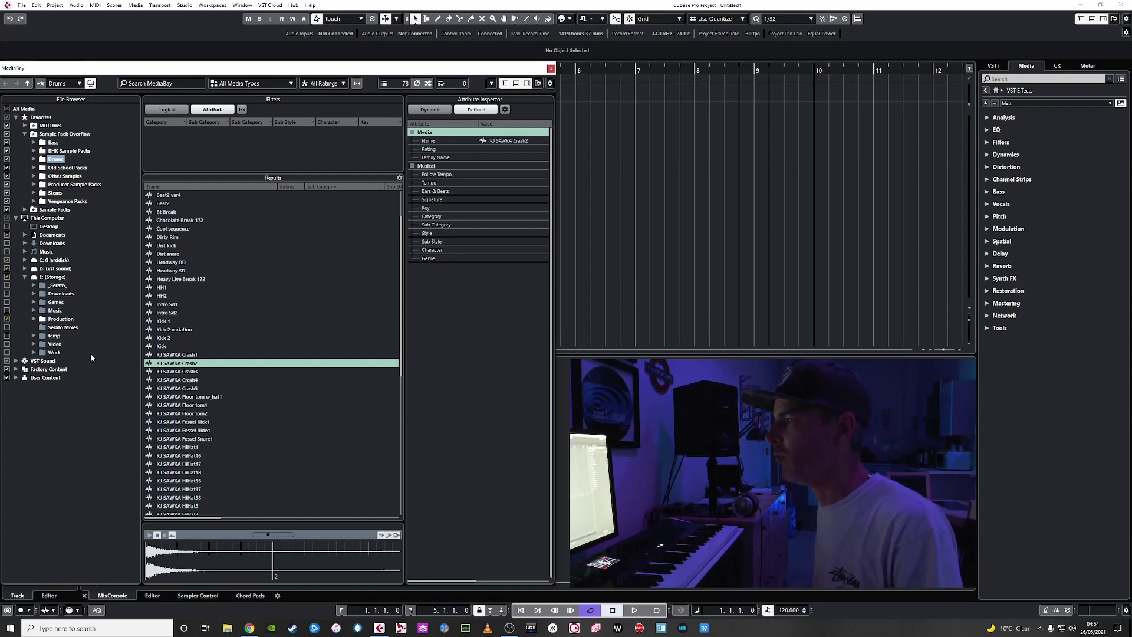
{"action": "left_click", "coordinate": [33, 319]}
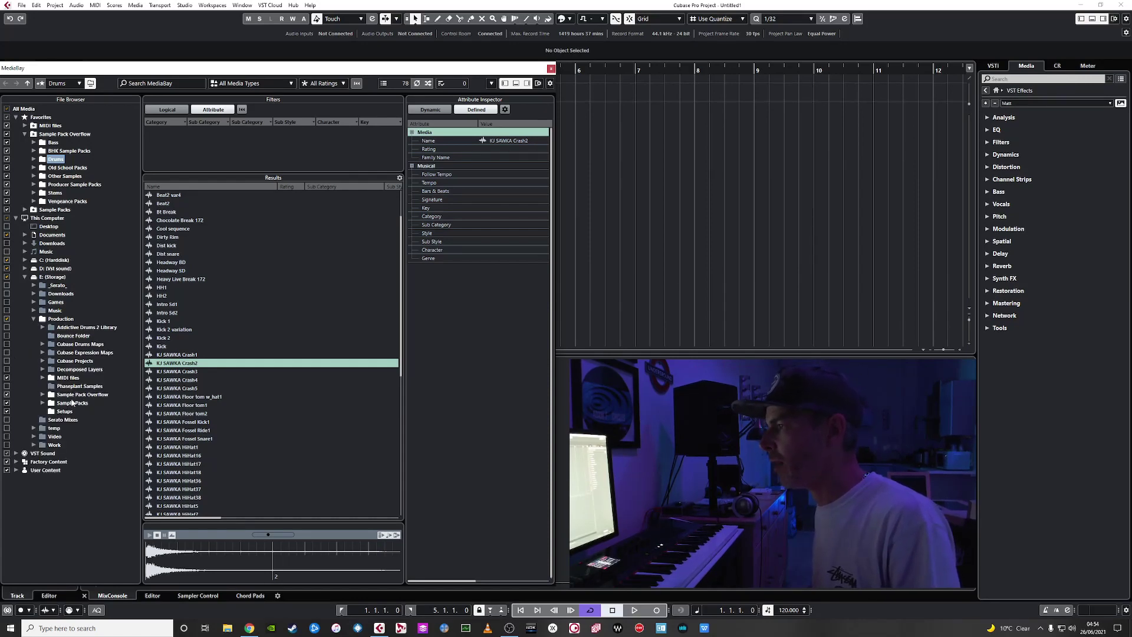
{"action": "left_click", "coordinate": [24, 135]}
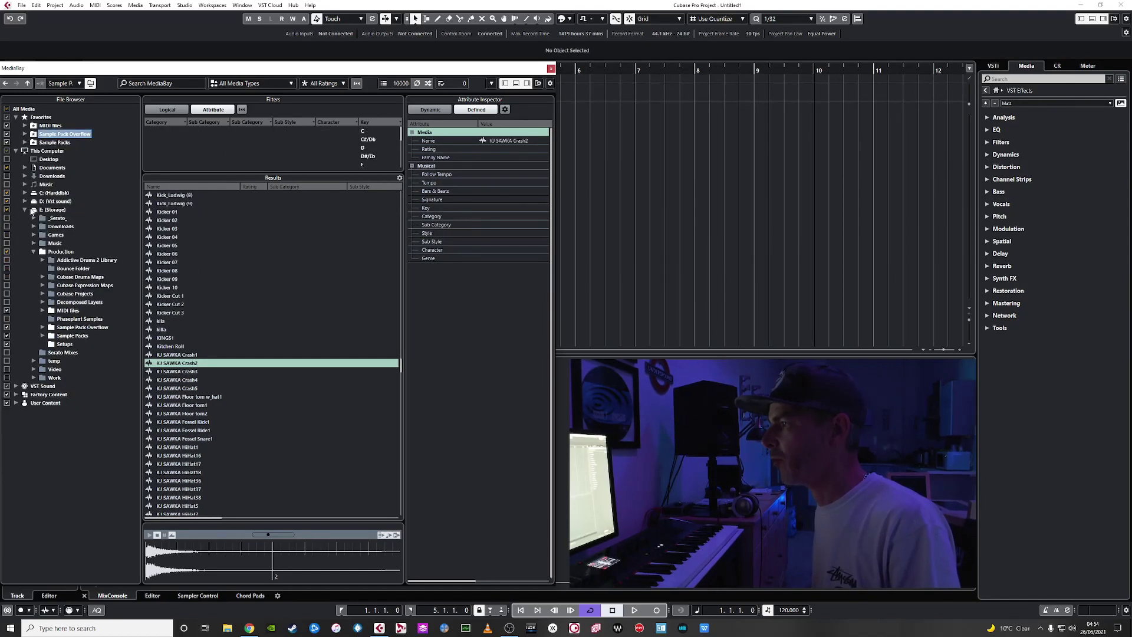
{"action": "left_click", "coordinate": [18, 151]}
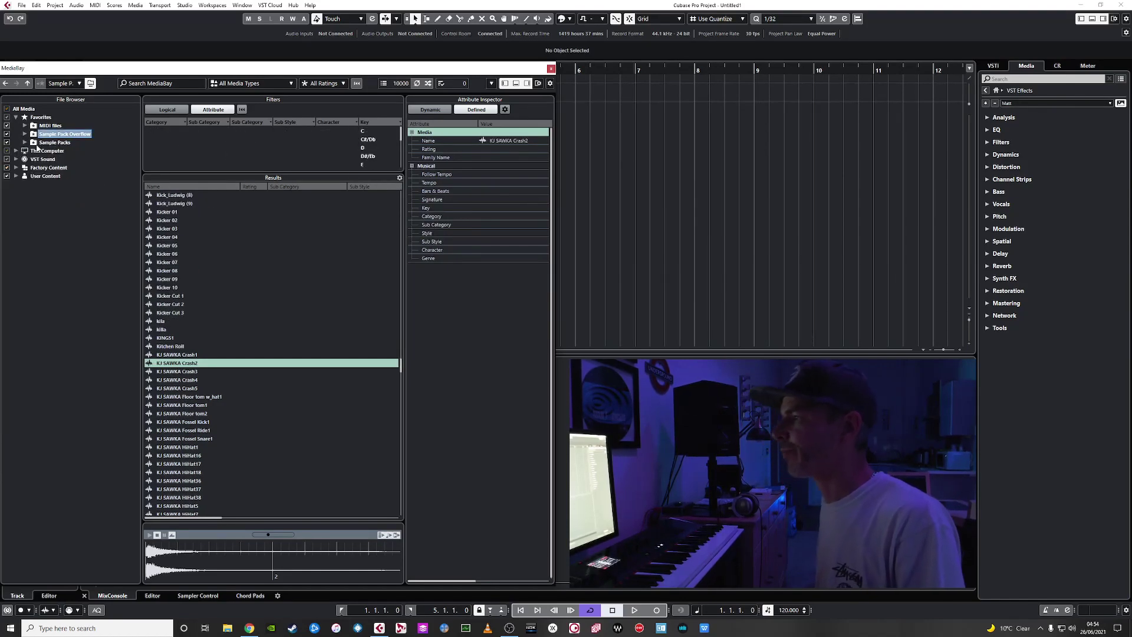
Examine the nested Loopmasters Packs folders in Sample Pack Overflow, including CCT_Wav Loops and DRUM HITS, then collapse the favourite.
{"action": "left_click", "coordinate": [25, 134]}
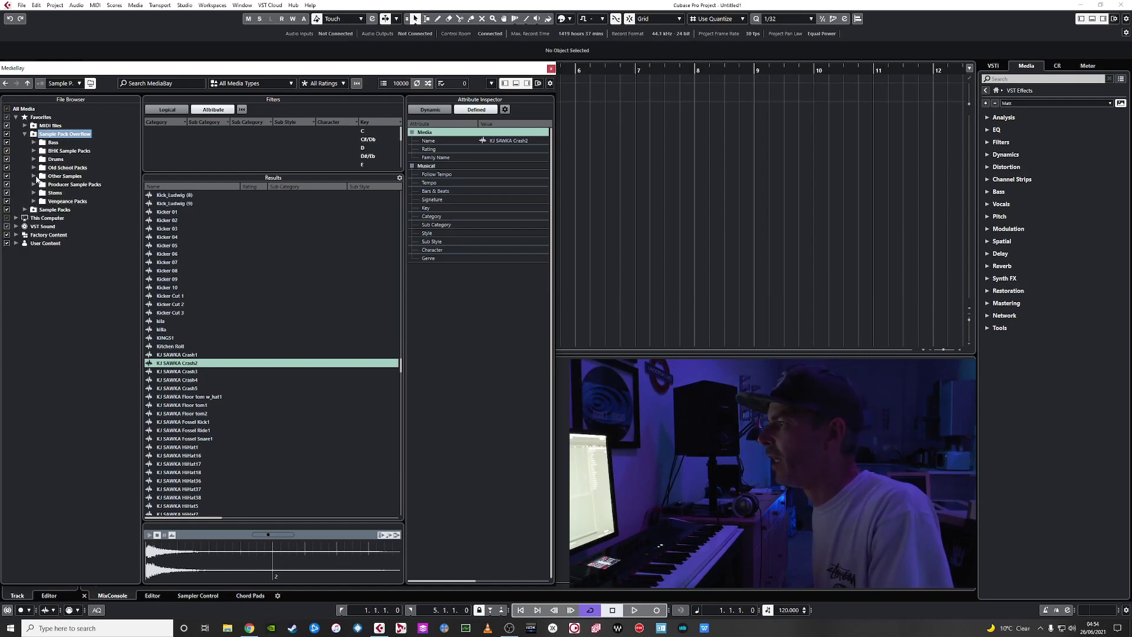
{"action": "left_click", "coordinate": [35, 176]}
{"action": "left_click", "coordinate": [43, 201]}
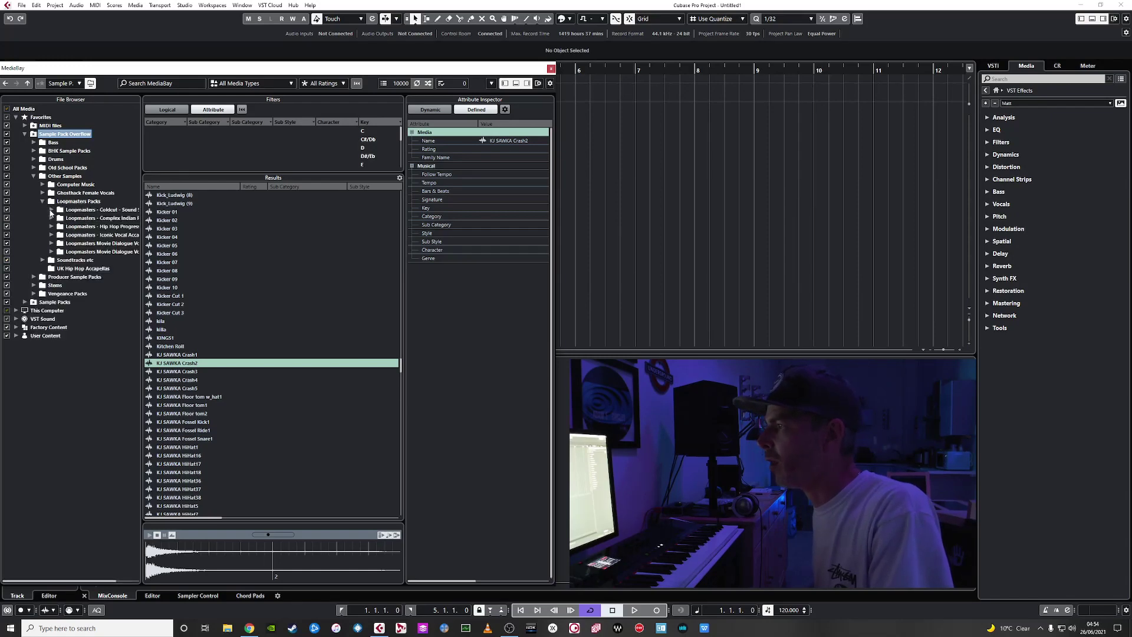
{"action": "left_click", "coordinate": [52, 210]}
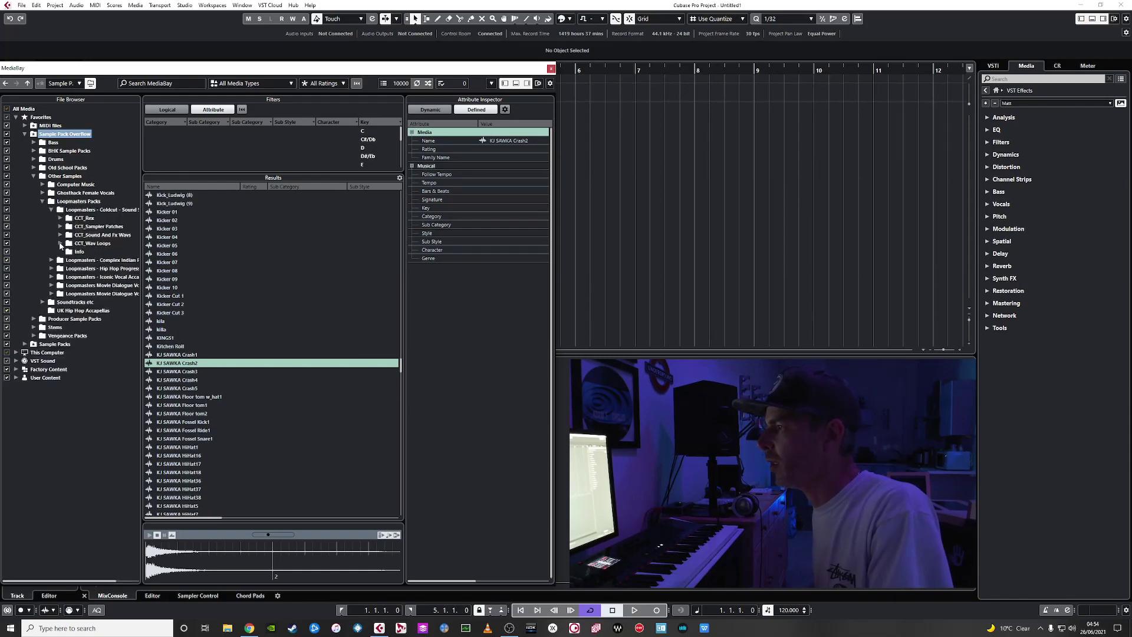
{"action": "left_click", "coordinate": [60, 243]}
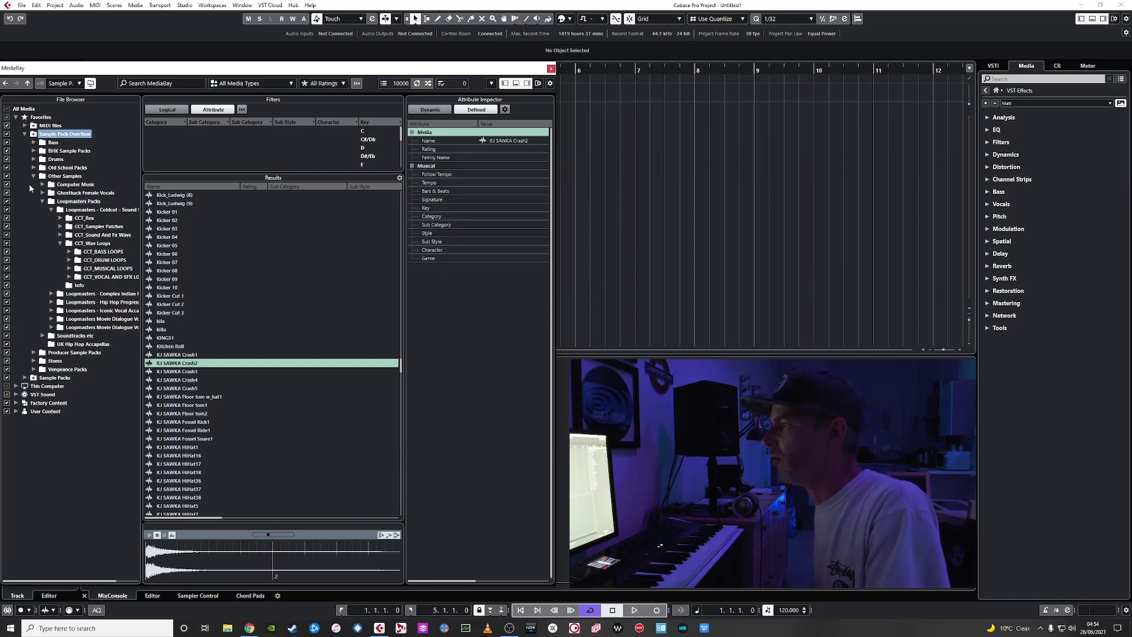
{"action": "left_click", "coordinate": [97, 234]}
{"action": "left_click", "coordinate": [61, 235]}
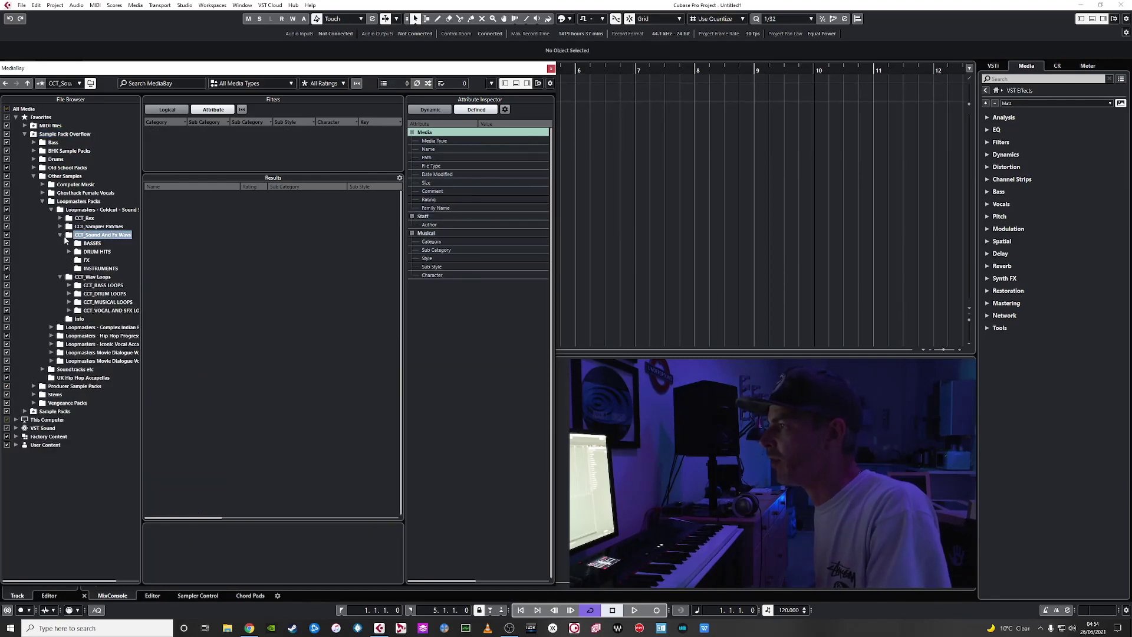
{"action": "left_click", "coordinate": [69, 252]}
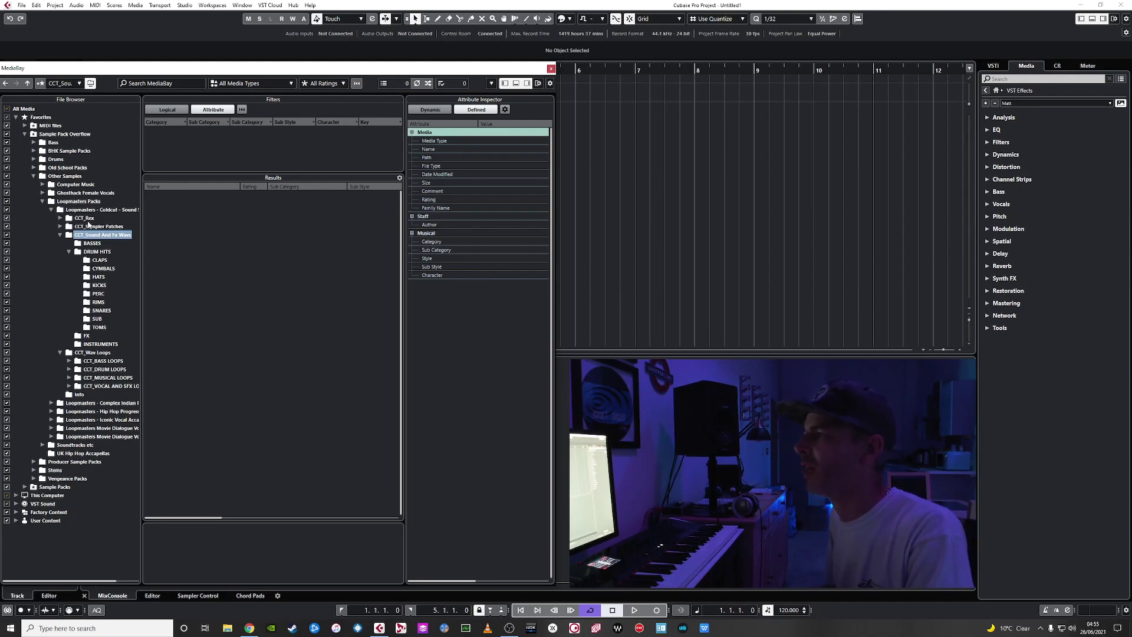
{"action": "left_click", "coordinate": [43, 201]}
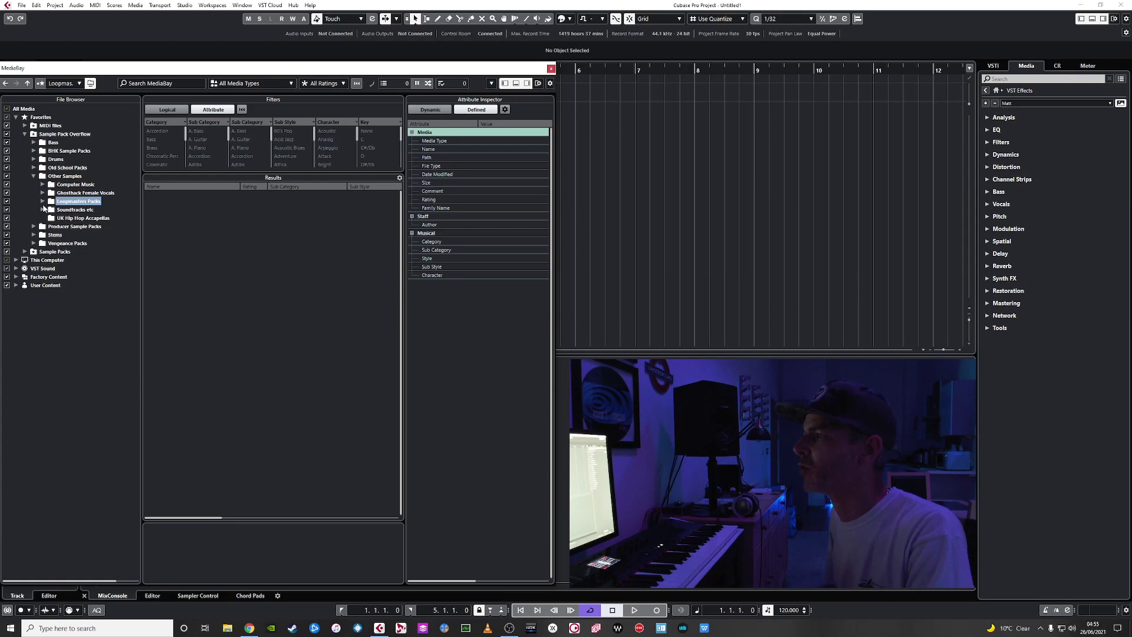
{"action": "left_click", "coordinate": [35, 177]}
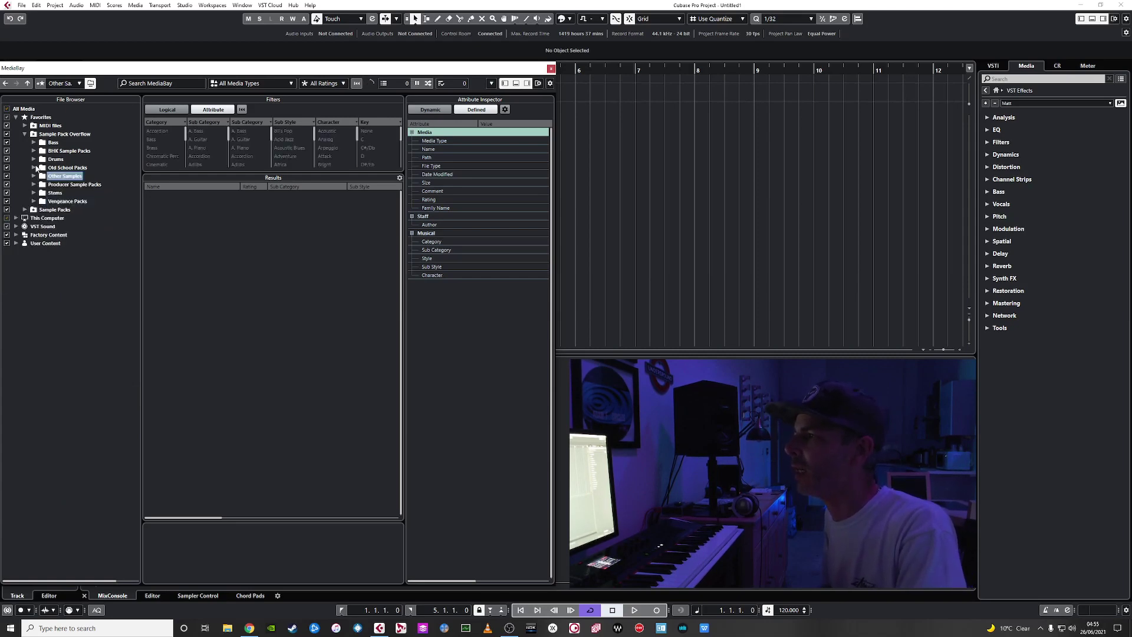
{"action": "left_click", "coordinate": [24, 134]}
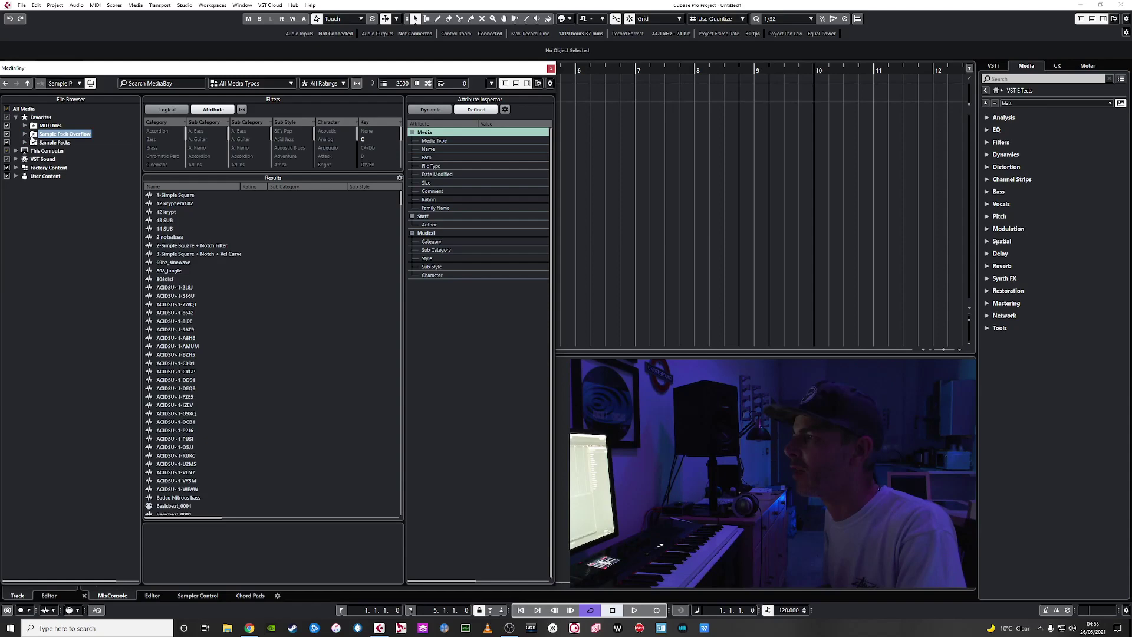
Expand the Sample Packs favourite and its Loops folder, and list the samples in Bass Loops.
{"action": "left_click", "coordinate": [62, 144]}
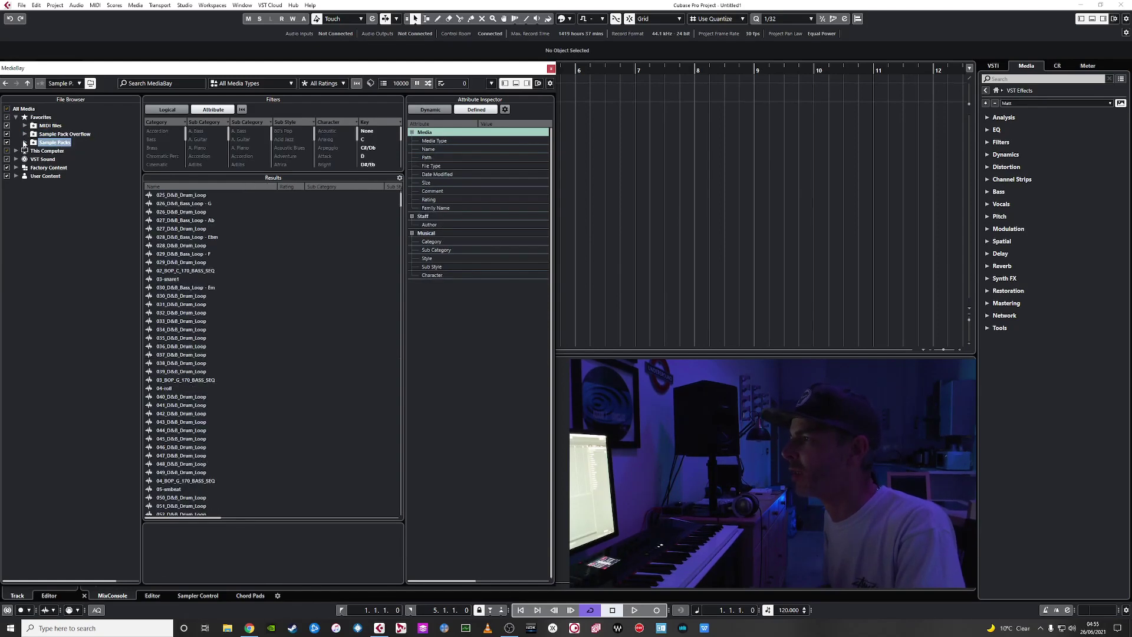
{"action": "left_click", "coordinate": [24, 142]}
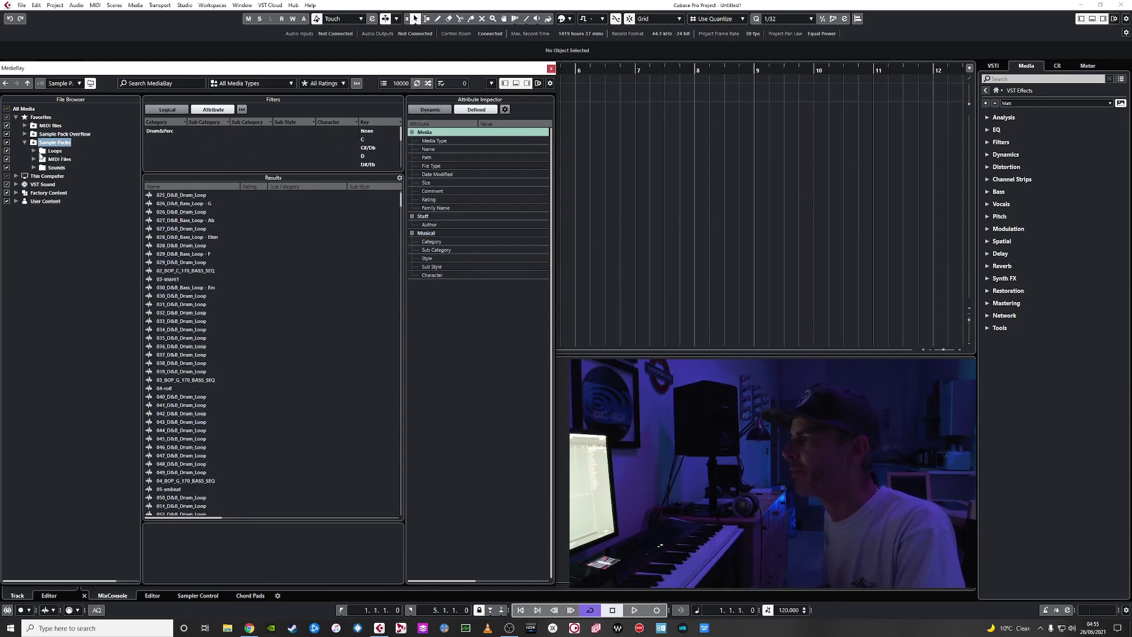
{"action": "left_click", "coordinate": [41, 152]}
{"action": "left_click", "coordinate": [34, 151]}
{"action": "left_click", "coordinate": [69, 160]}
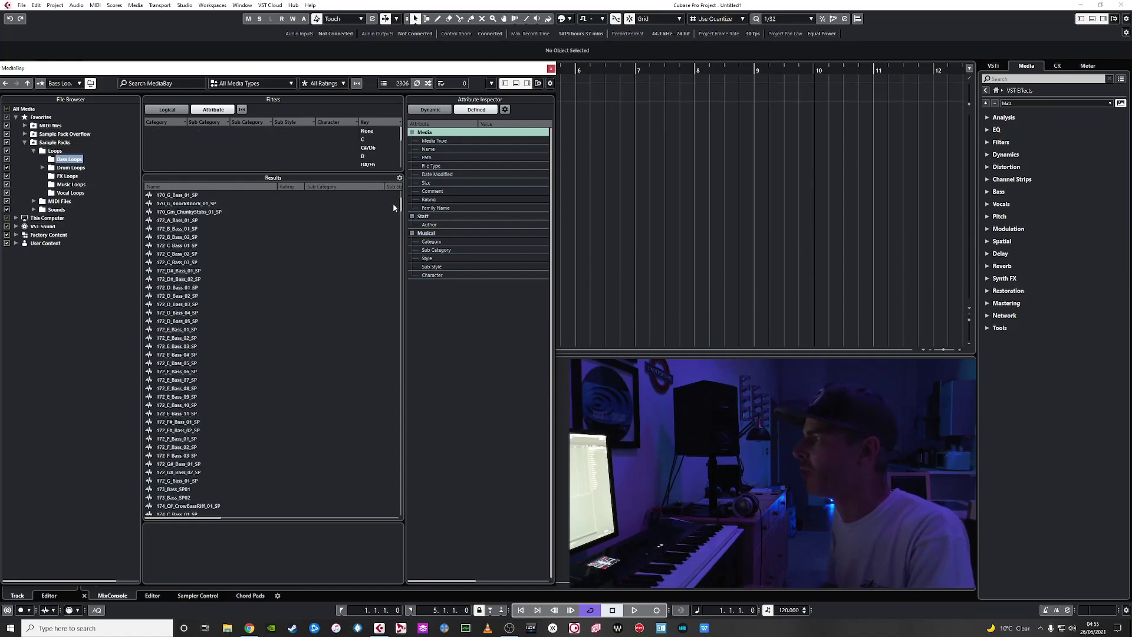
Browse the bass loops, select BRK_174_E_WobbleDown_Bass for preview, and adjust the preview level.
{"action": "left_click_drag", "start_coordinate": [400, 207], "coordinate": [393, 186]}
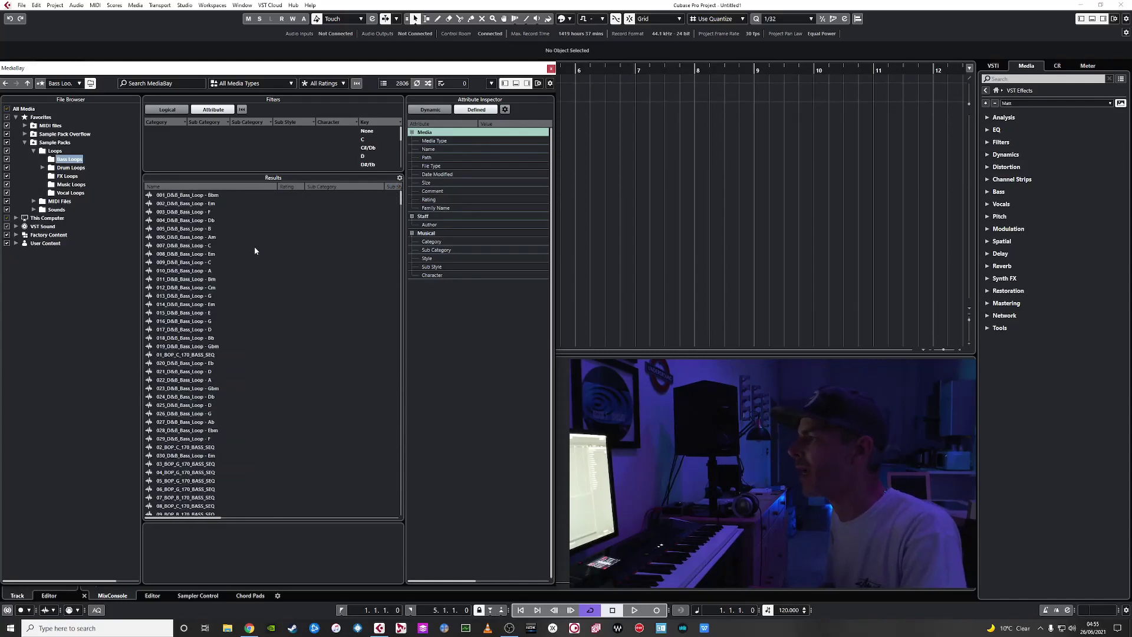
{"action": "left_click_drag", "start_coordinate": [400, 201], "coordinate": [375, 311]}
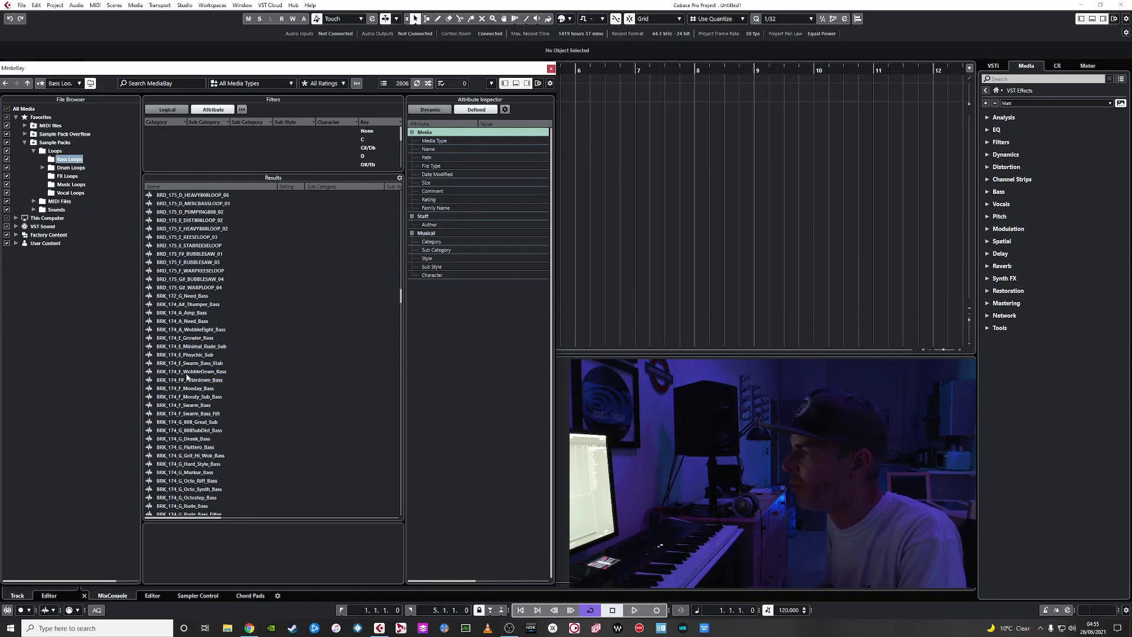
{"action": "left_click", "coordinate": [176, 373]}
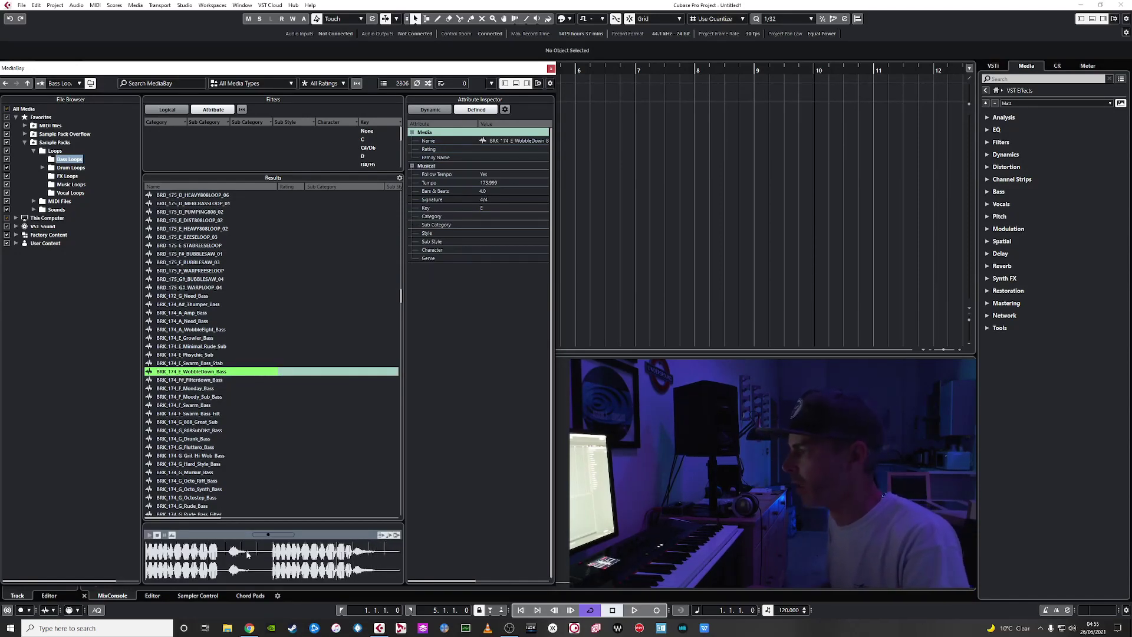
{"action": "left_click_drag", "start_coordinate": [269, 534], "coordinate": [264, 535]}
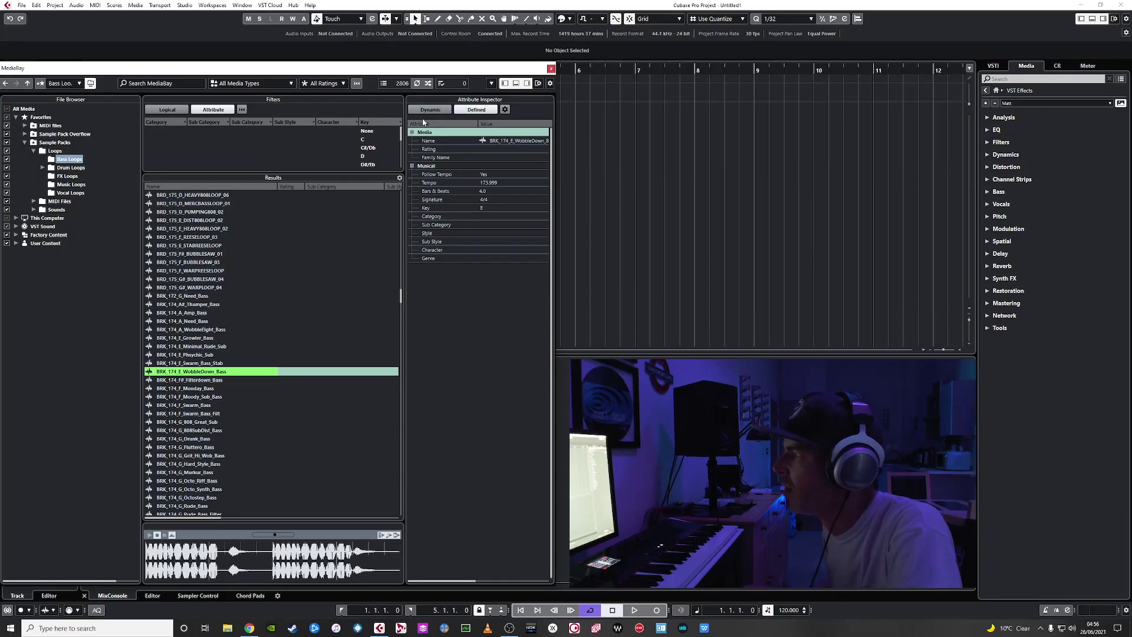
Hide and reshow the Attribute Inspector, and view the available Key values for BRK_174_E_WobbleDown_Bass without changing its key.
{"action": "left_click", "coordinate": [527, 83]}
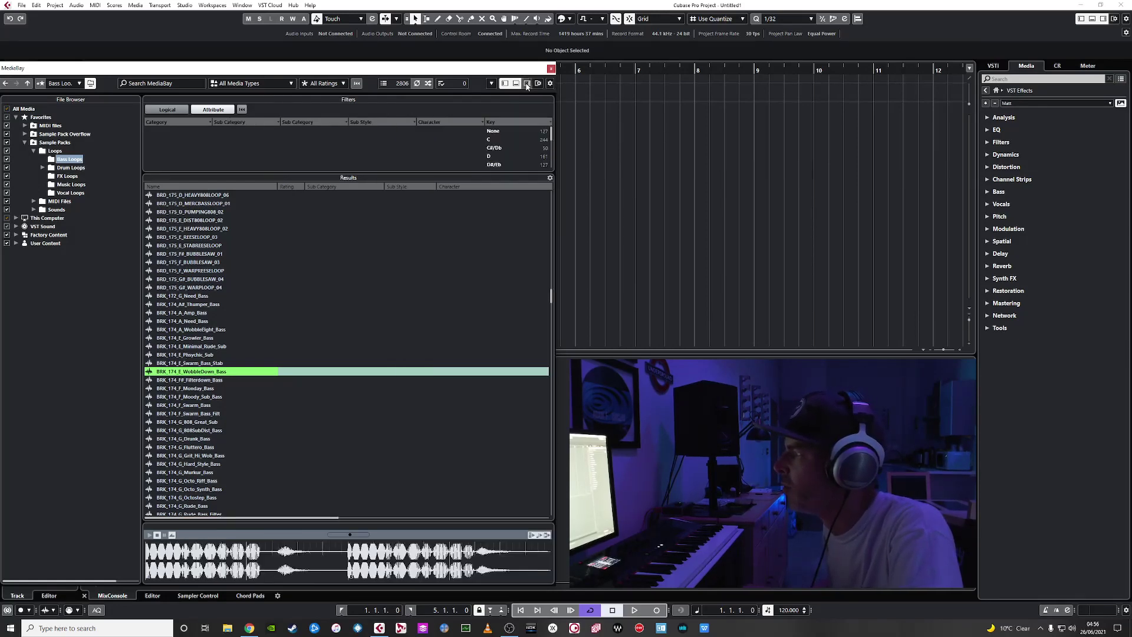
{"action": "left_click", "coordinate": [527, 84]}
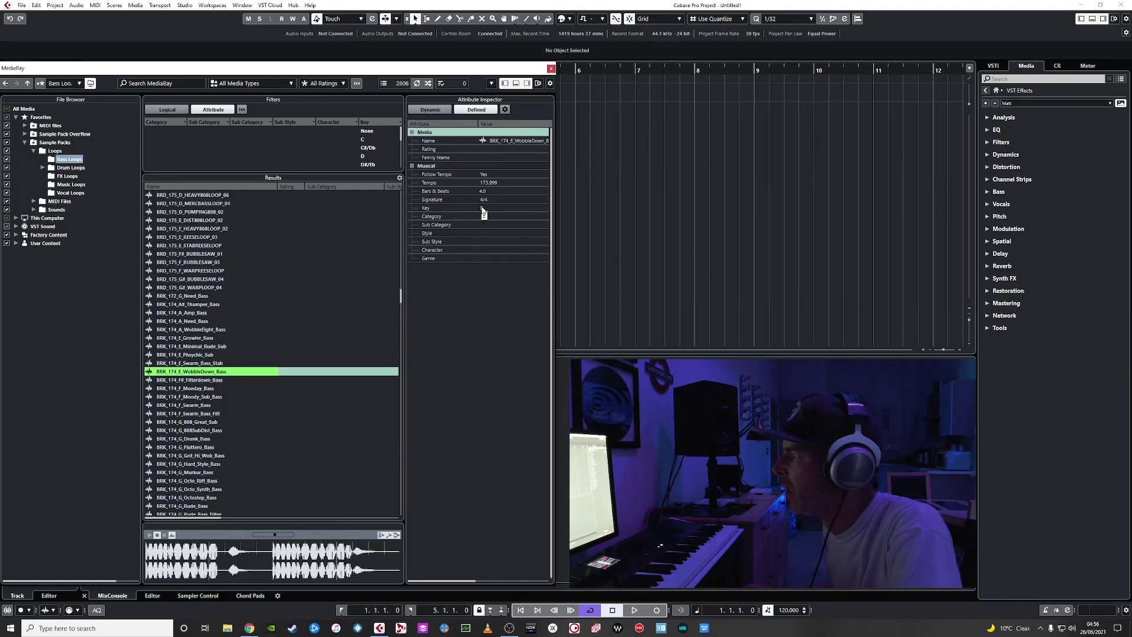
{"action": "left_click", "coordinate": [482, 211]}
{"action": "left_click", "coordinate": [482, 210]}
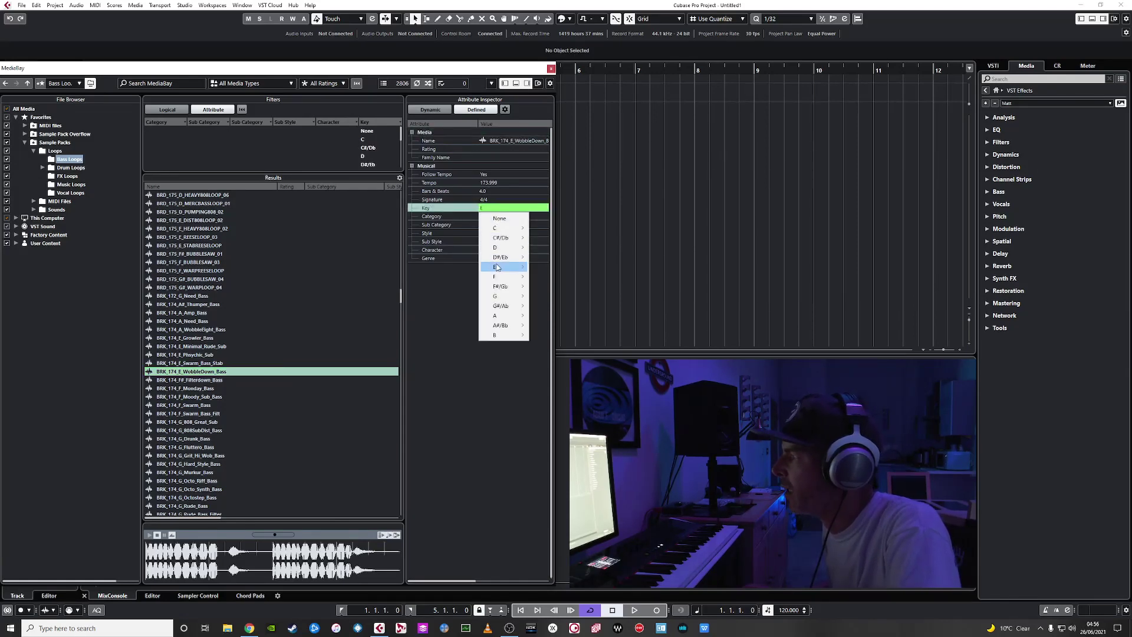
{"action": "mouse_move", "coordinate": [497, 268]}
{"action": "left_click", "coordinate": [555, 271]}
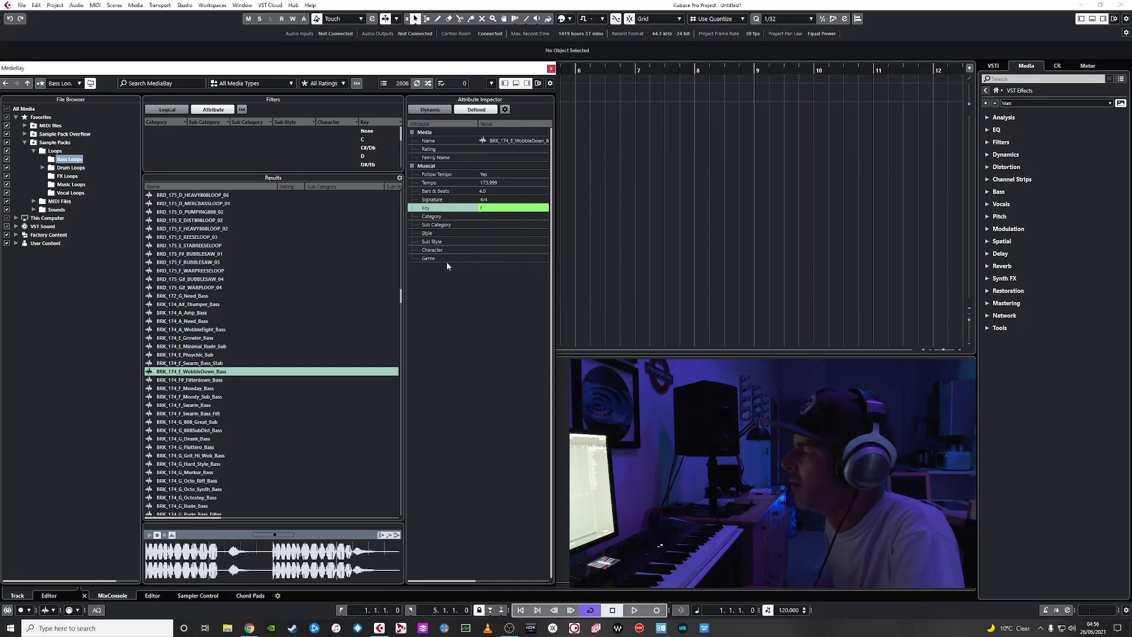
Turn off aligning the preview to the project's beats, and play and stop BRK_174_E_WobbleDown_Bass in the previewer.
{"action": "left_click", "coordinate": [388, 536]}
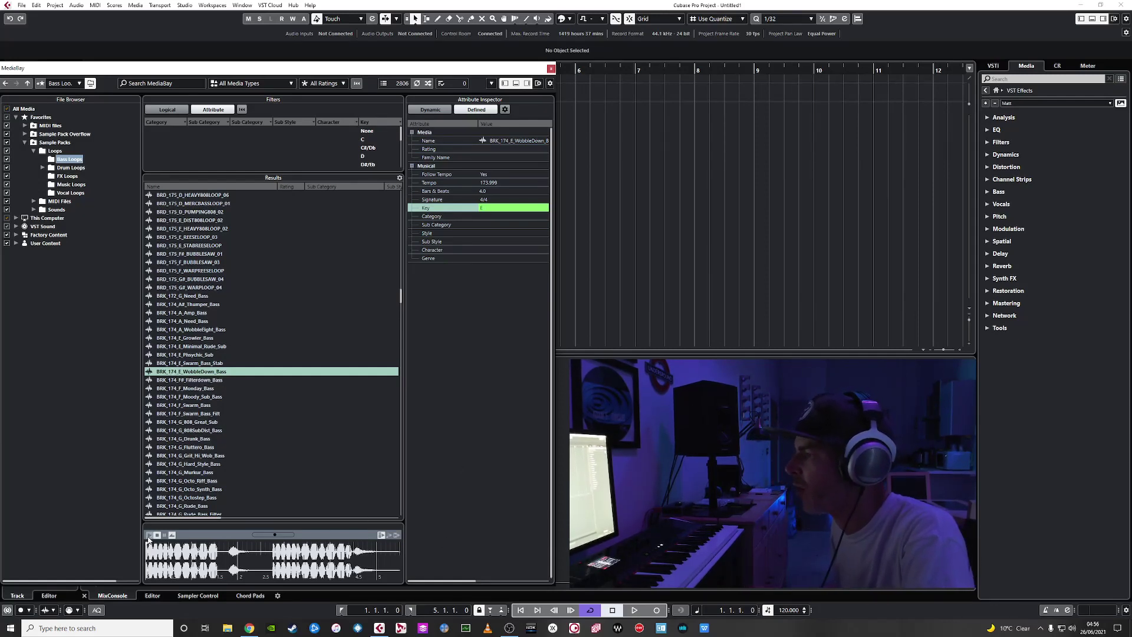
{"action": "left_click", "coordinate": [148, 535]}
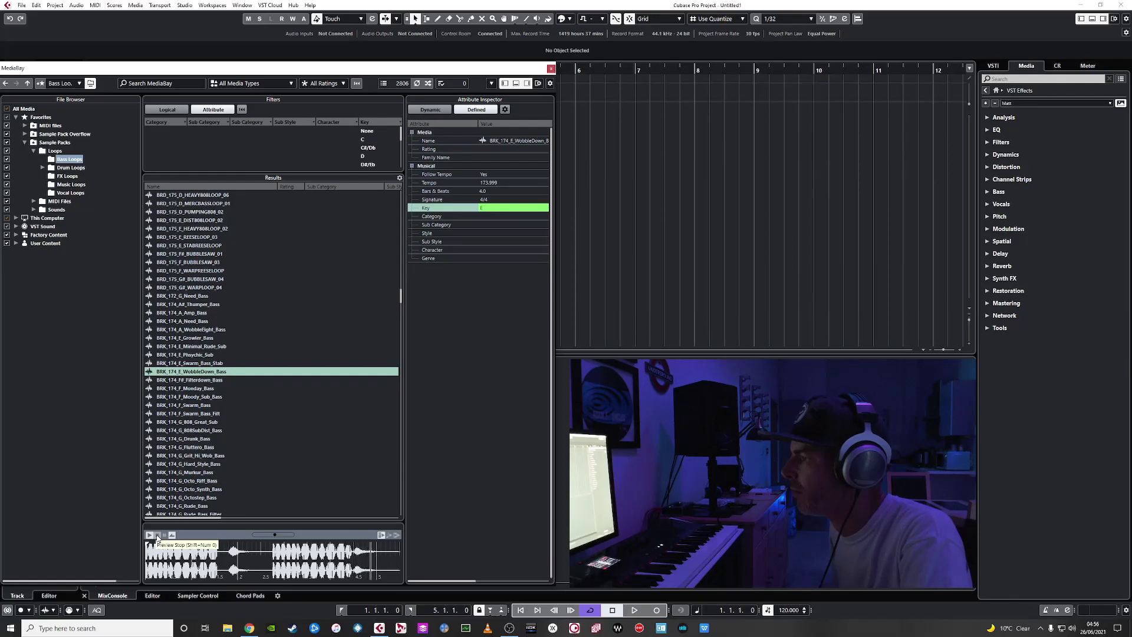
{"action": "left_click", "coordinate": [157, 535]}
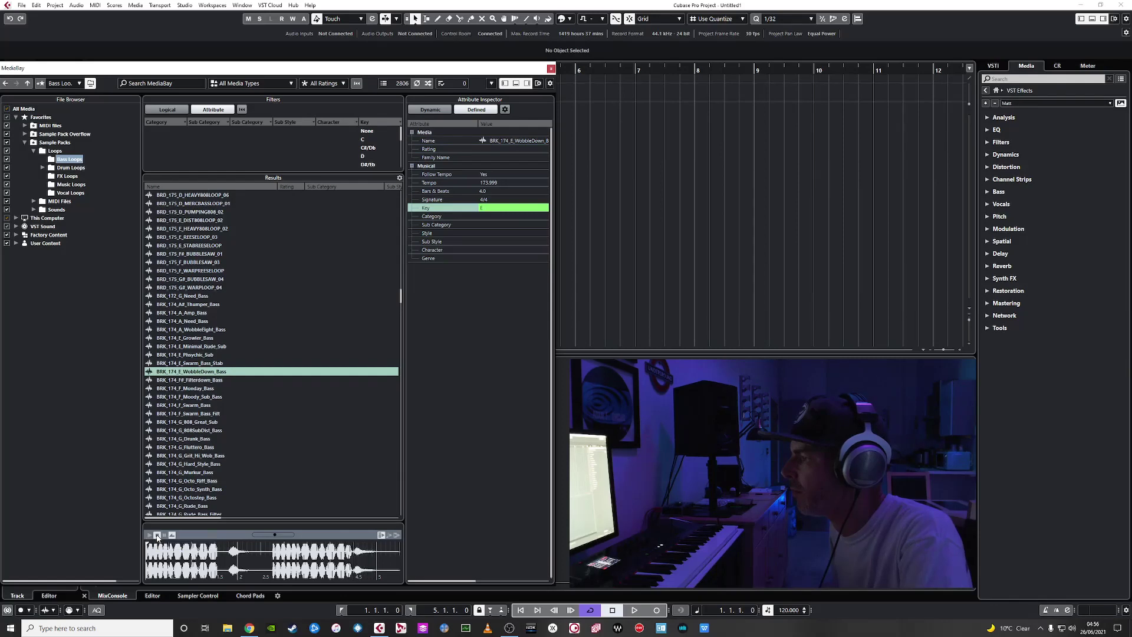
Set the project tempo to 130 BPM.
{"action": "left_click", "coordinate": [793, 610]}
{"action": "type", "text": "130"}
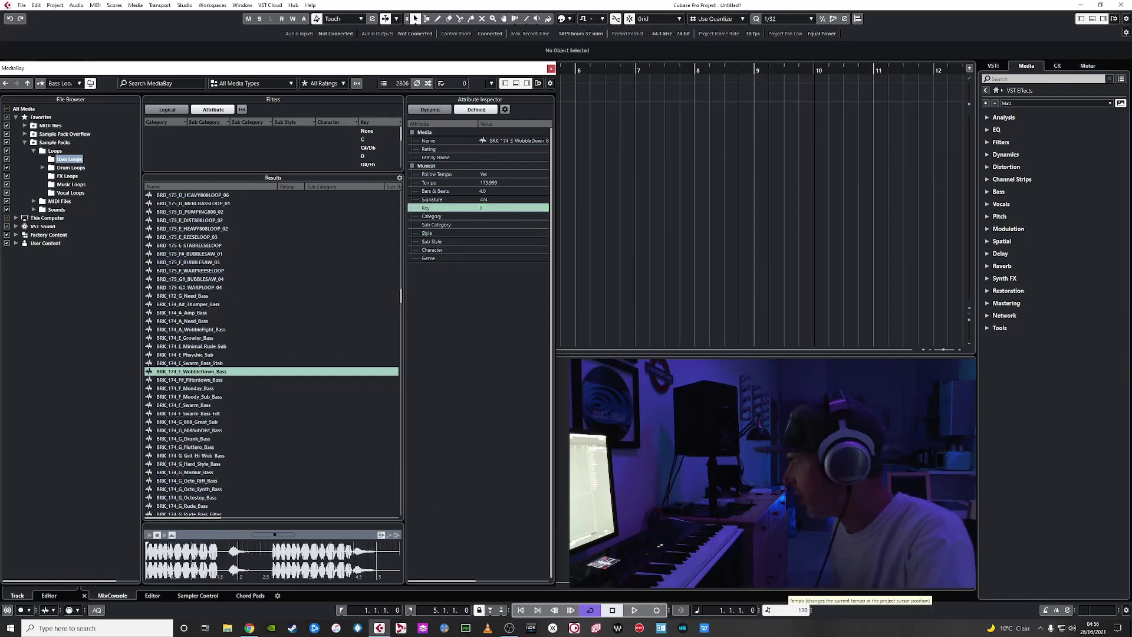
{"action": "key", "text": "Return"}
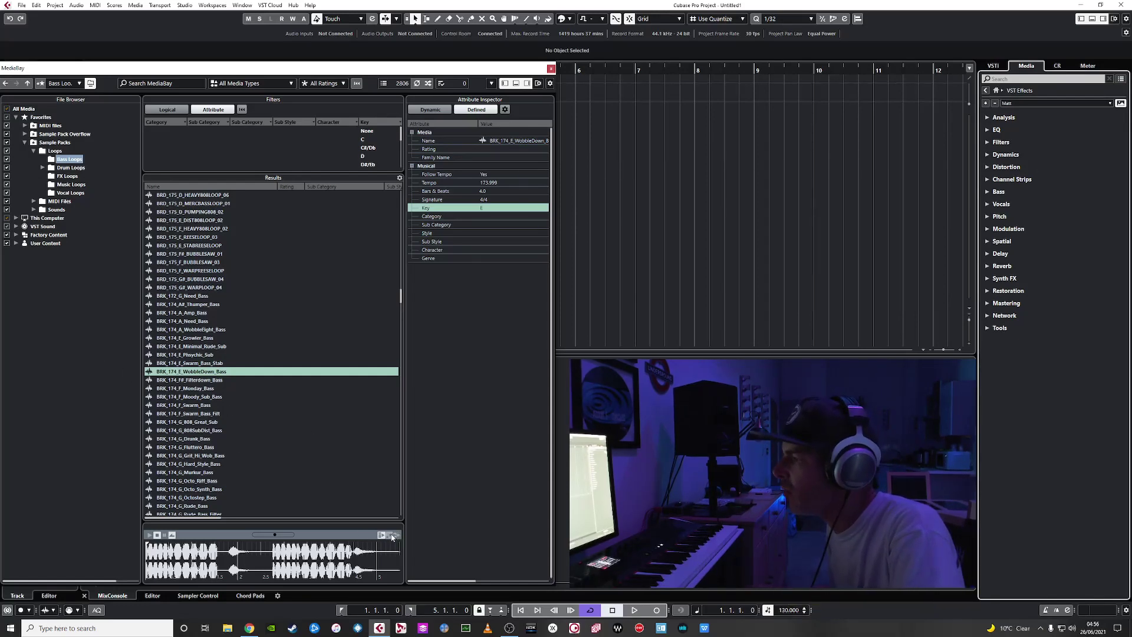
Re-enable beat alignment for the preview, audition the bass loop along with project playback, and close MediaBay.
{"action": "left_click", "coordinate": [391, 535]}
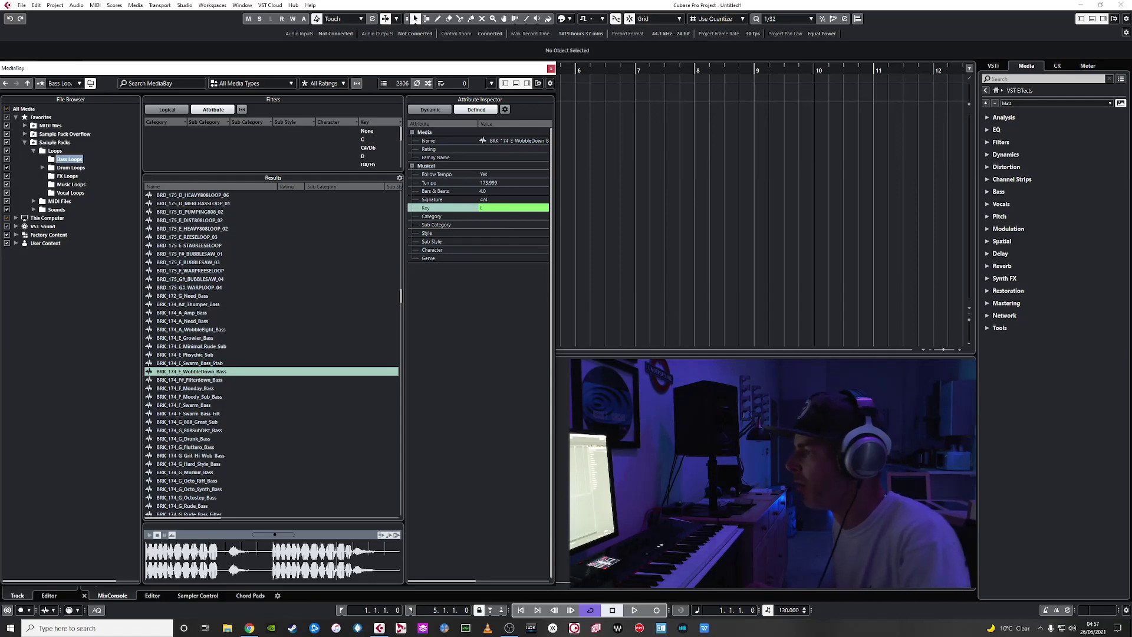
{"action": "key", "text": "space"}
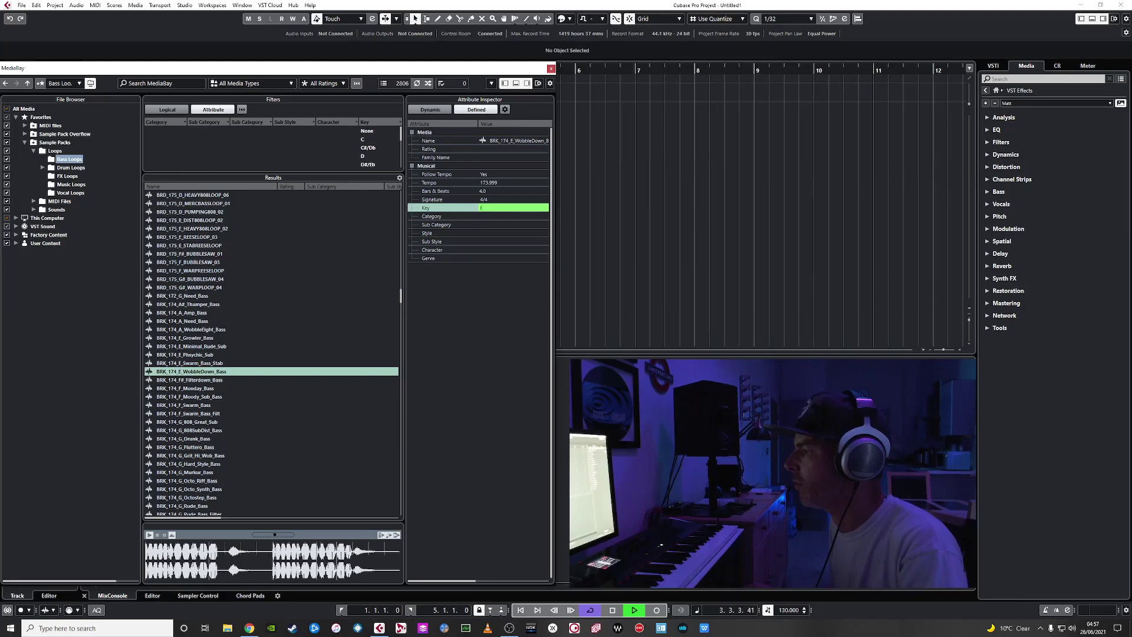
{"action": "key", "text": "space"}
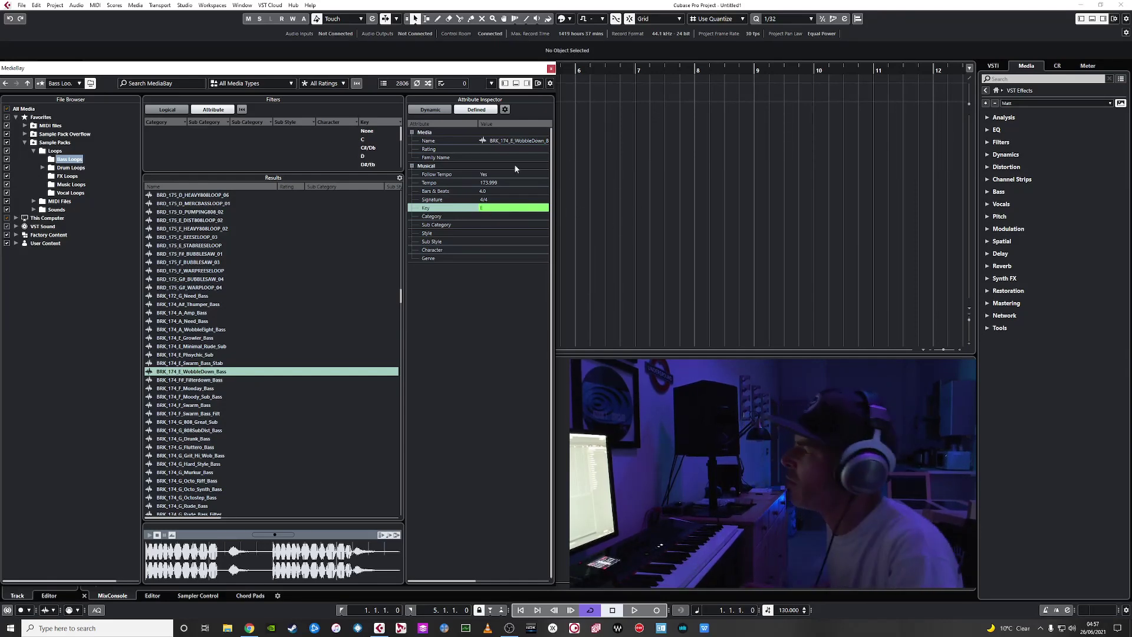
{"action": "left_click", "coordinate": [551, 69]}
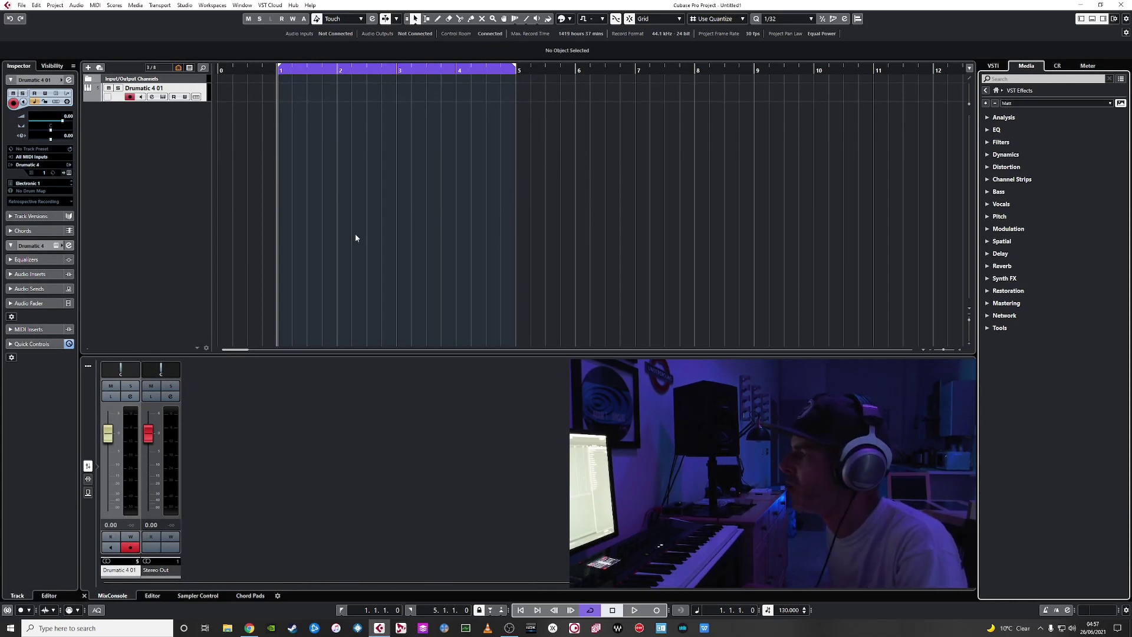
Reset the project toolbar, show the Project Root Key control again, and set the project root key to A.
{"action": "right_click", "coordinate": [1126, 22]}
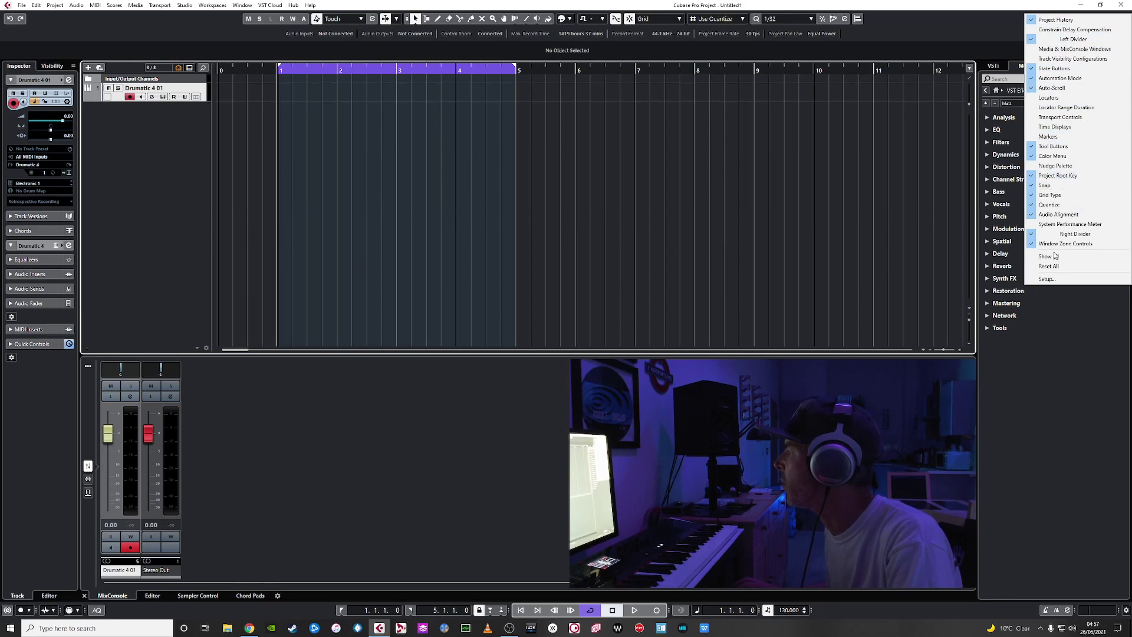
{"action": "left_click", "coordinate": [1055, 266]}
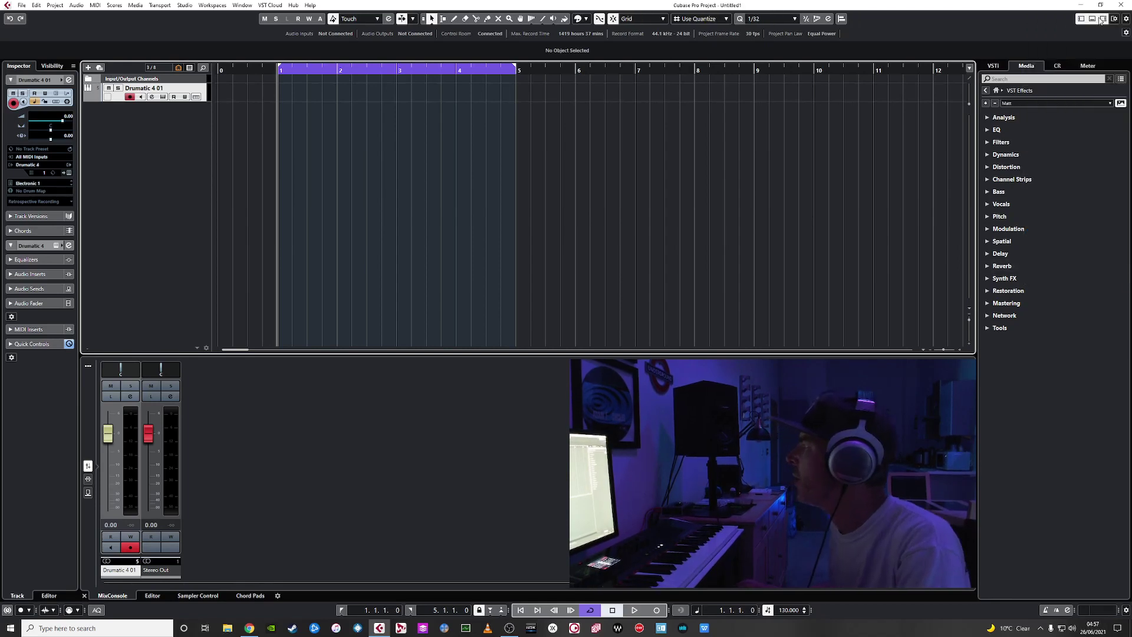
{"action": "right_click", "coordinate": [1128, 20]}
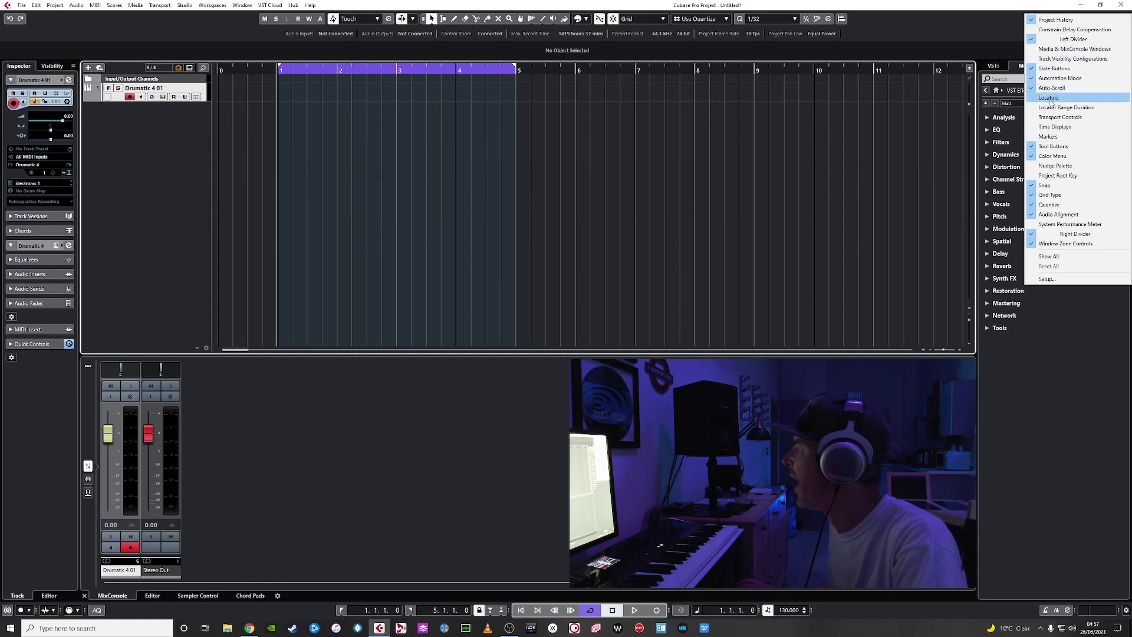
{"action": "left_click", "coordinate": [1047, 176]}
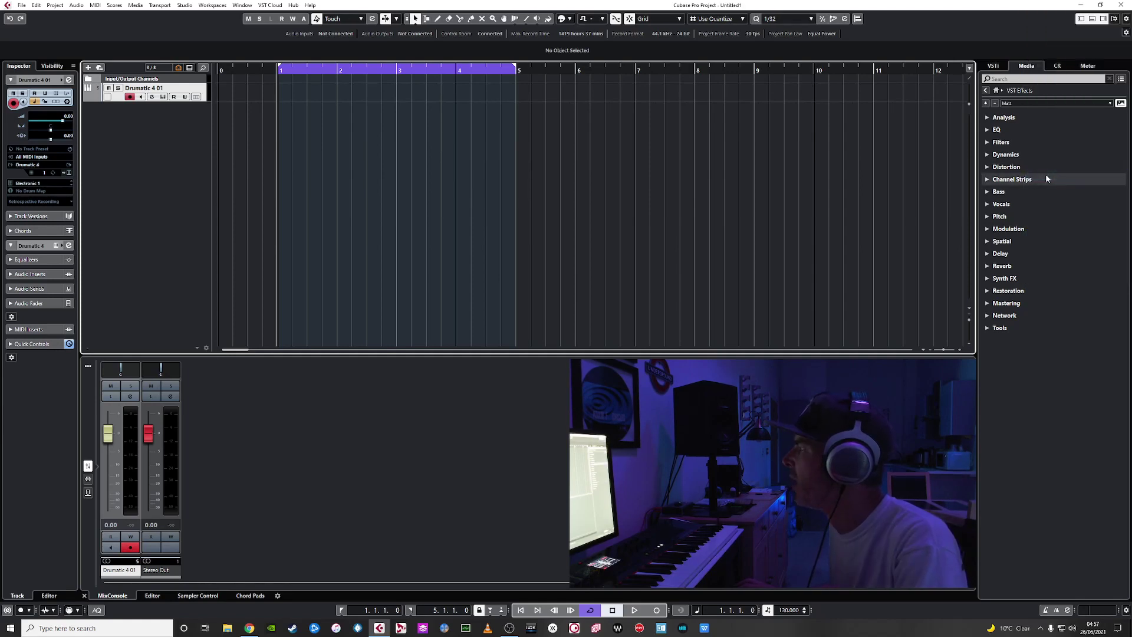
{"action": "left_click", "coordinate": [597, 18]}
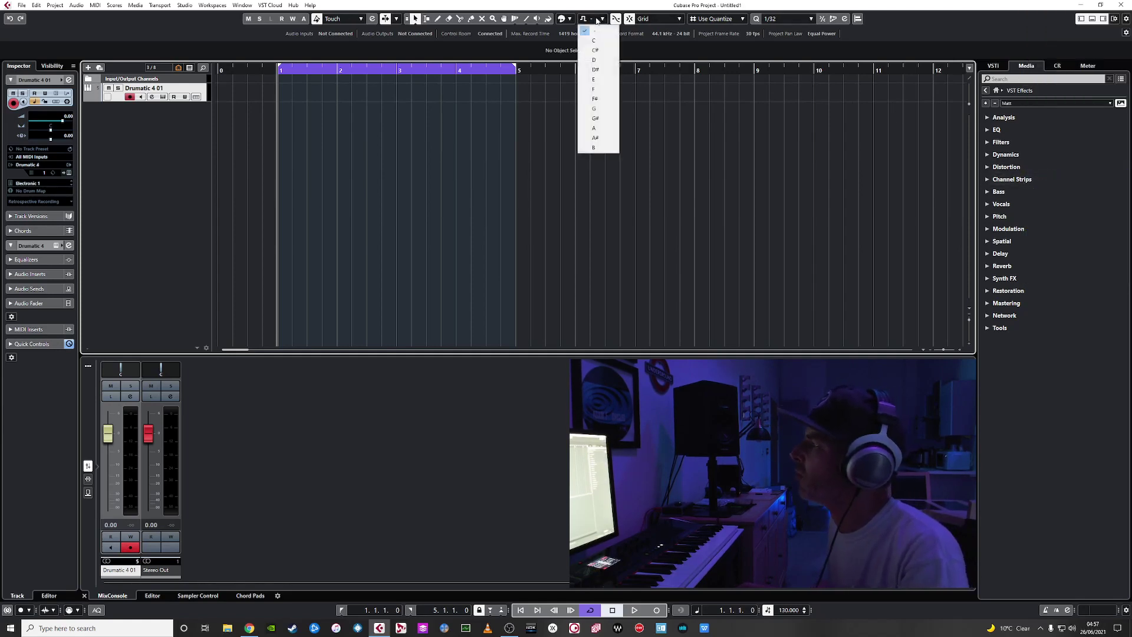
{"action": "left_click", "coordinate": [595, 128]}
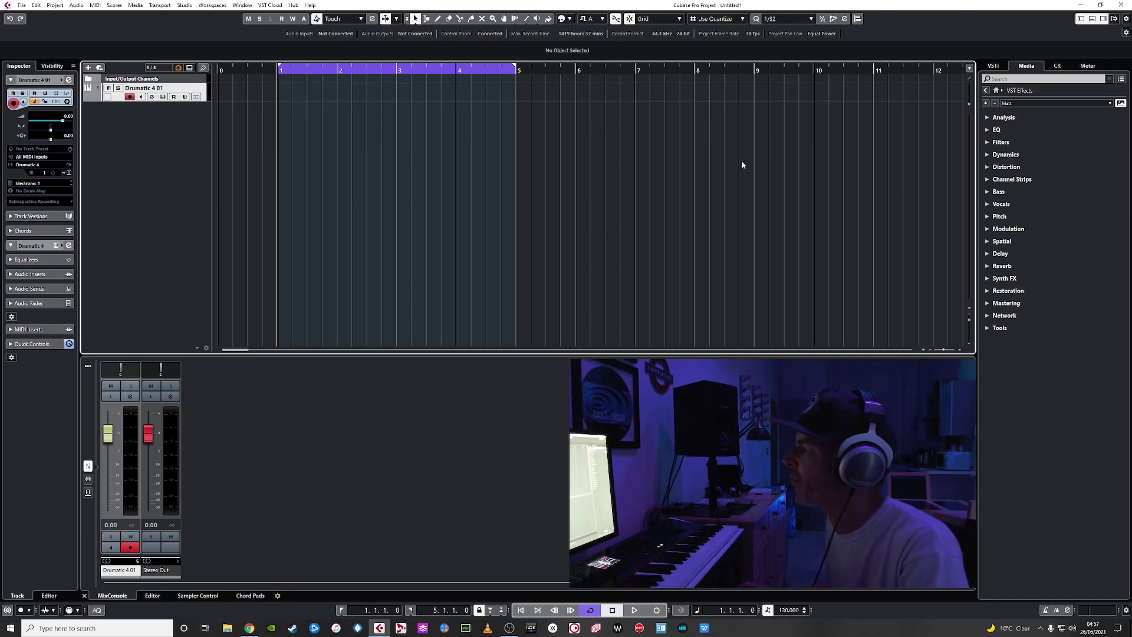
Filter the Analog Techno library in Loops & Samples to Kick Drum, and preview Techno - Kick 01 with an adjusted preview level.
{"action": "left_click", "coordinate": [997, 92]}
{"action": "left_click", "coordinate": [1022, 185]}
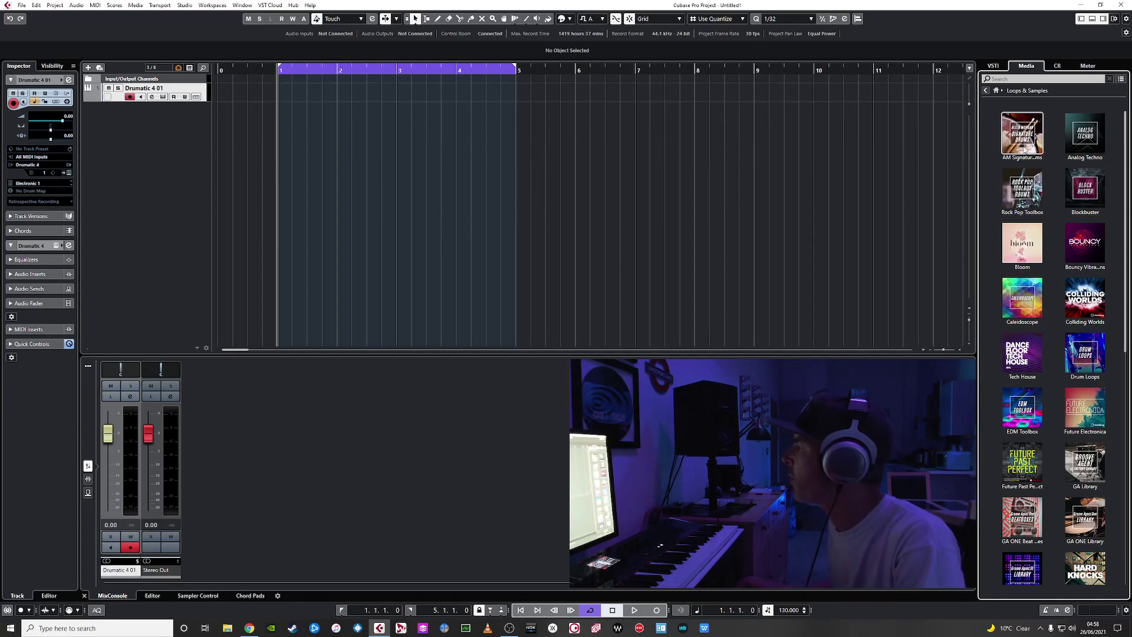
{"action": "left_click", "coordinate": [1086, 135]}
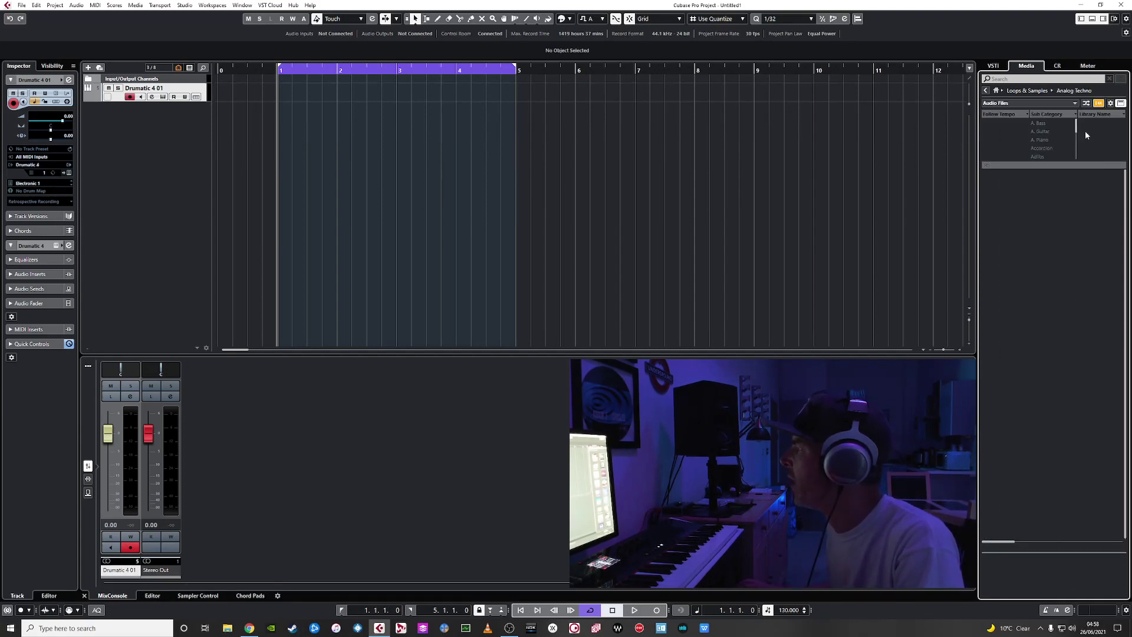
{"action": "scroll", "coordinate": [1048, 153], "scroll_direction": "down", "scroll_amount": 1}
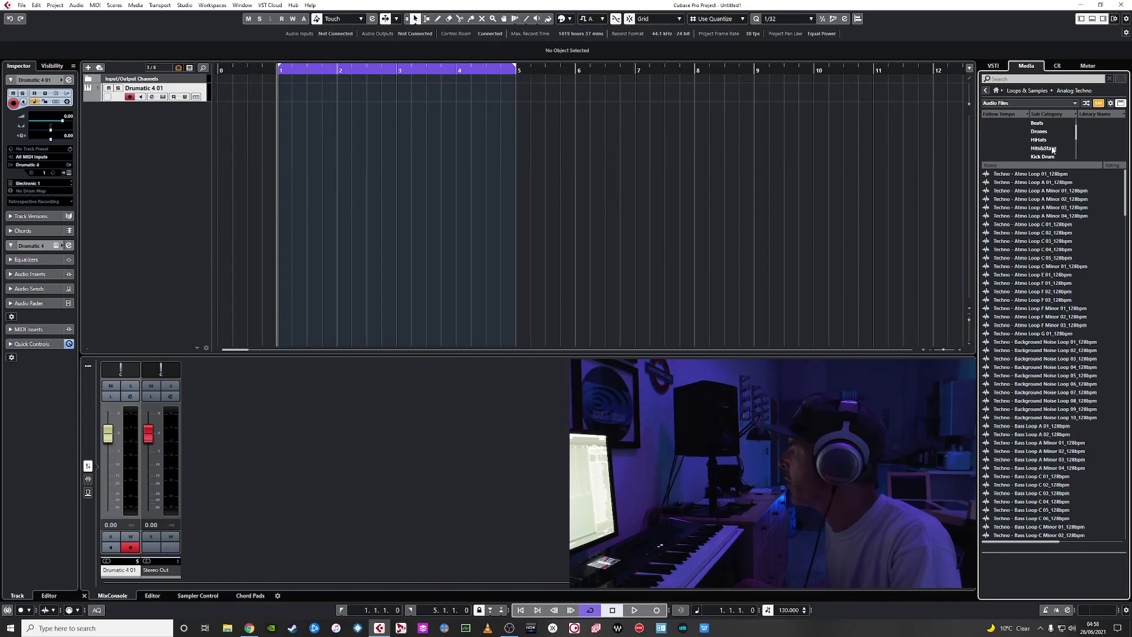
{"action": "left_click", "coordinate": [1042, 157]}
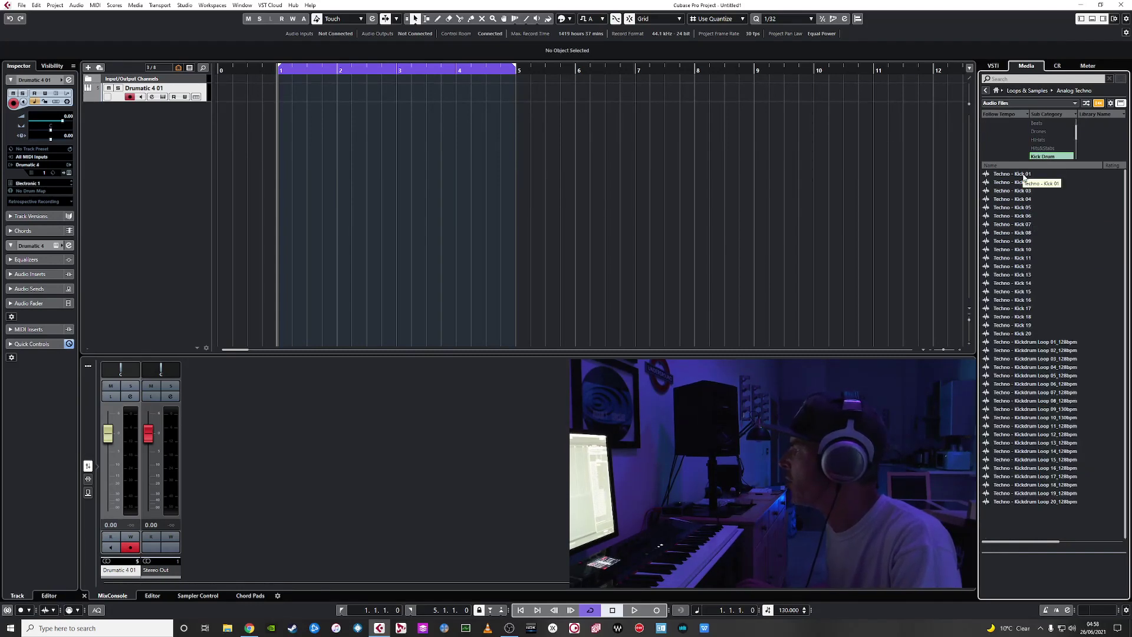
{"action": "left_click", "coordinate": [1023, 174]}
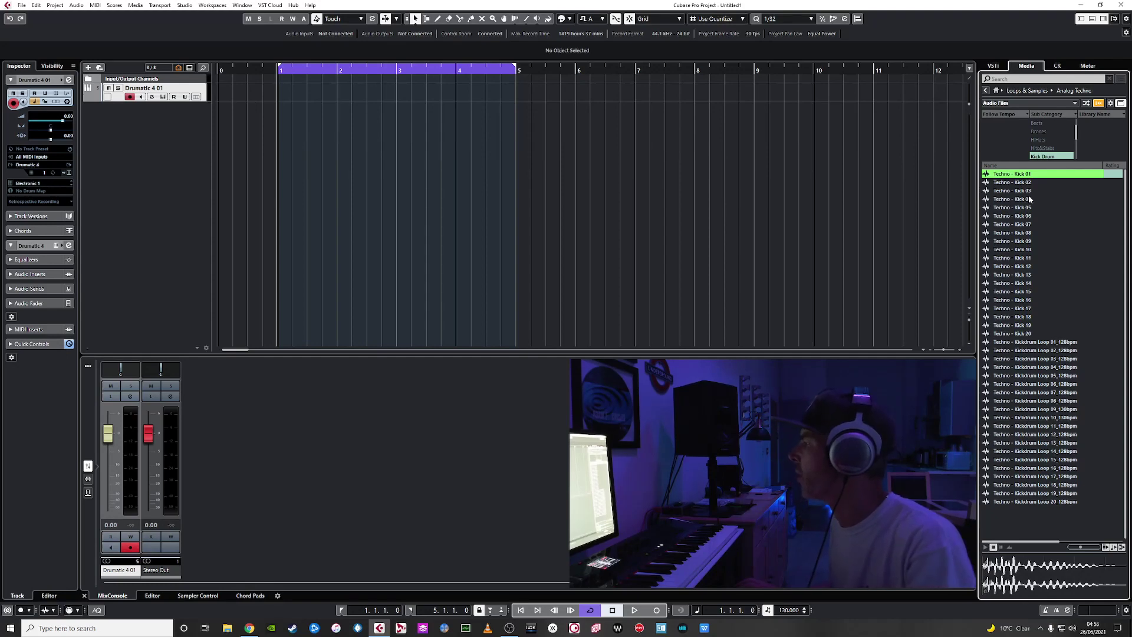
{"action": "left_click", "coordinate": [1085, 549]}
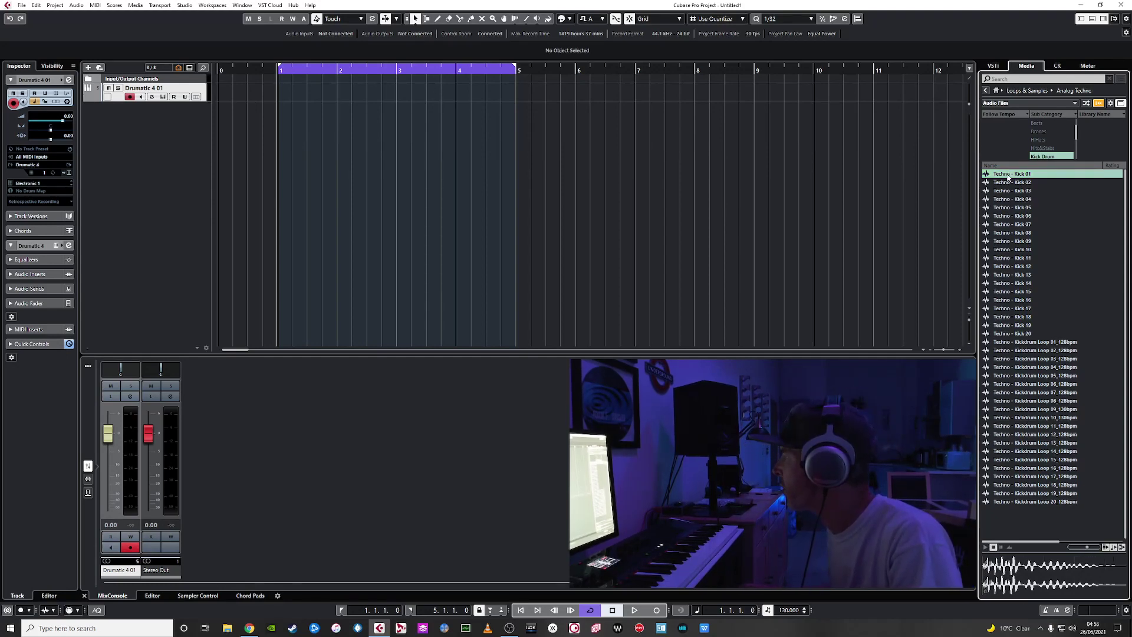
Create a sampler track from the Techno - Kick 01 sample and delete the Drumatic 4 01 track.
{"action": "right_click", "coordinate": [1009, 176]}
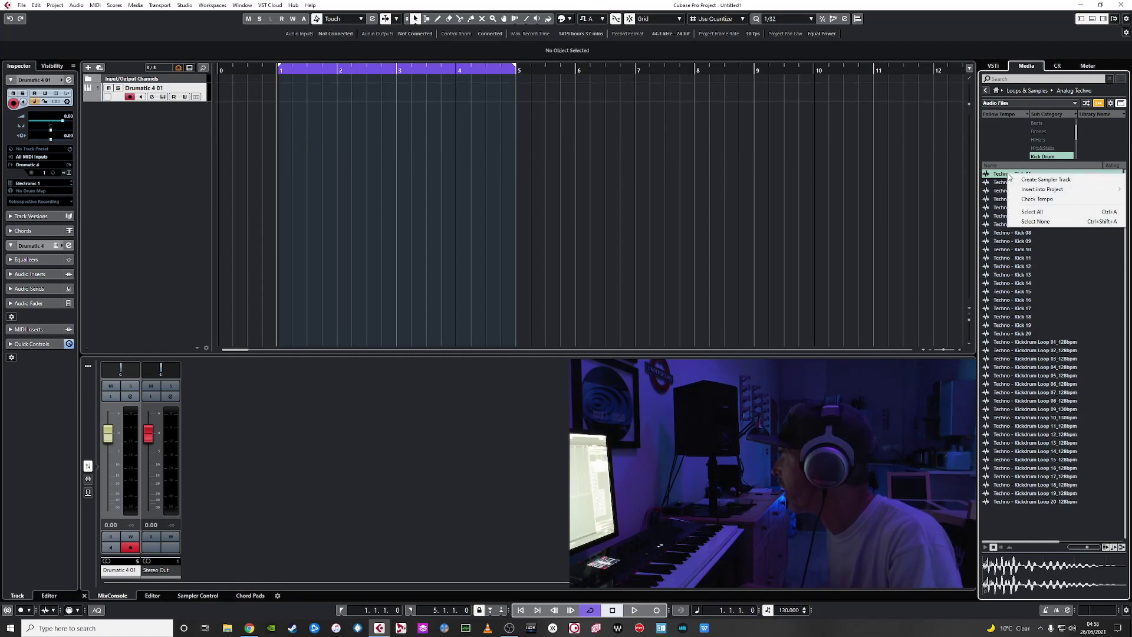
{"action": "left_click", "coordinate": [1048, 179]}
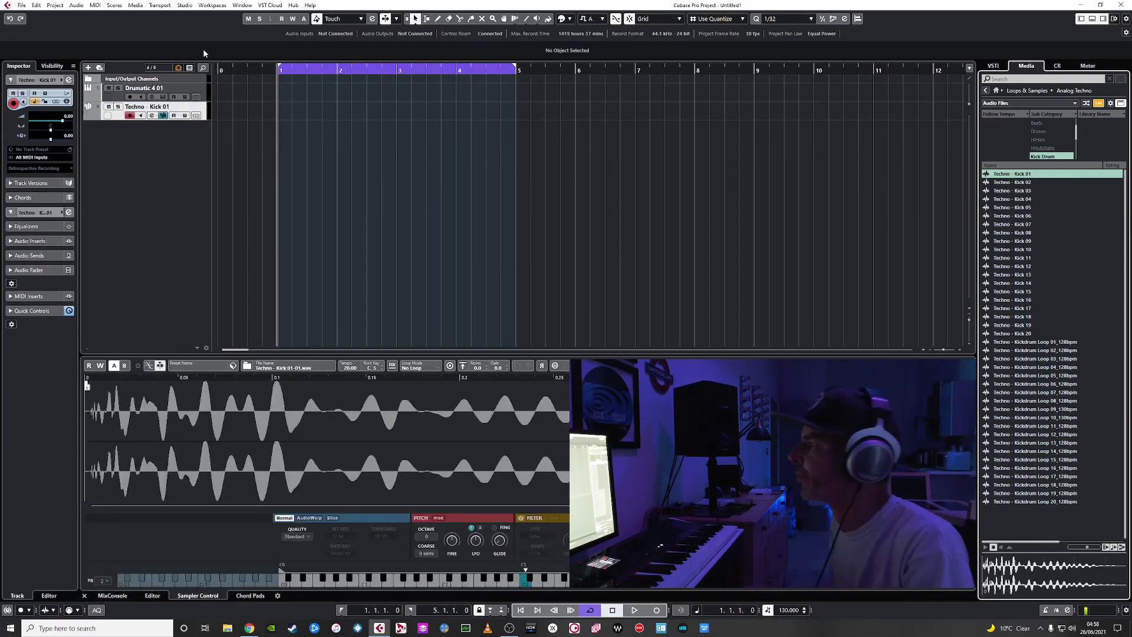
{"action": "left_click", "coordinate": [117, 99]}
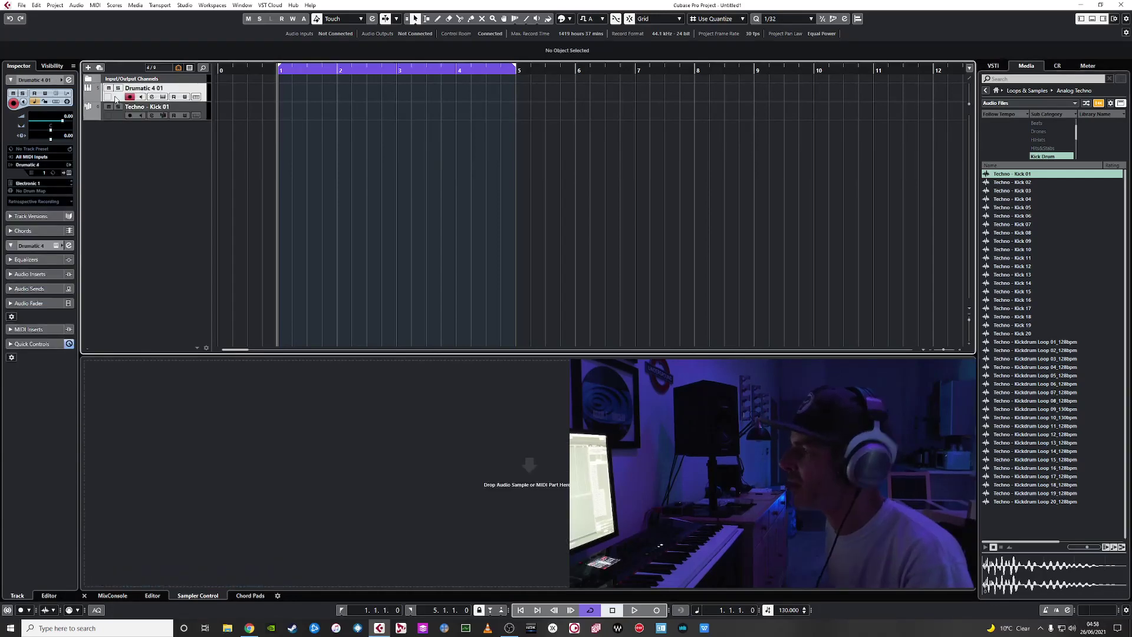
{"action": "key", "text": "Delete"}
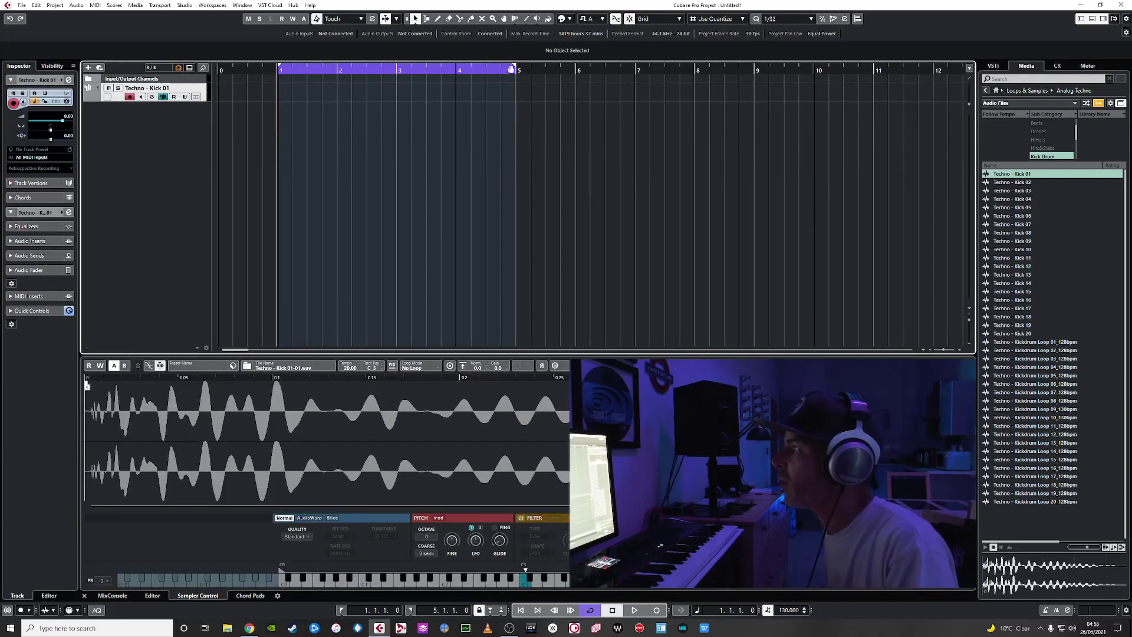
Create a one-bar part on the Techno - Kick 01 track by limiting the cycle to bar 1, and set the sampler's root key to C1.
{"action": "left_click_drag", "start_coordinate": [511, 69], "coordinate": [338, 127]}
{"action": "double_click", "coordinate": [292, 90]}
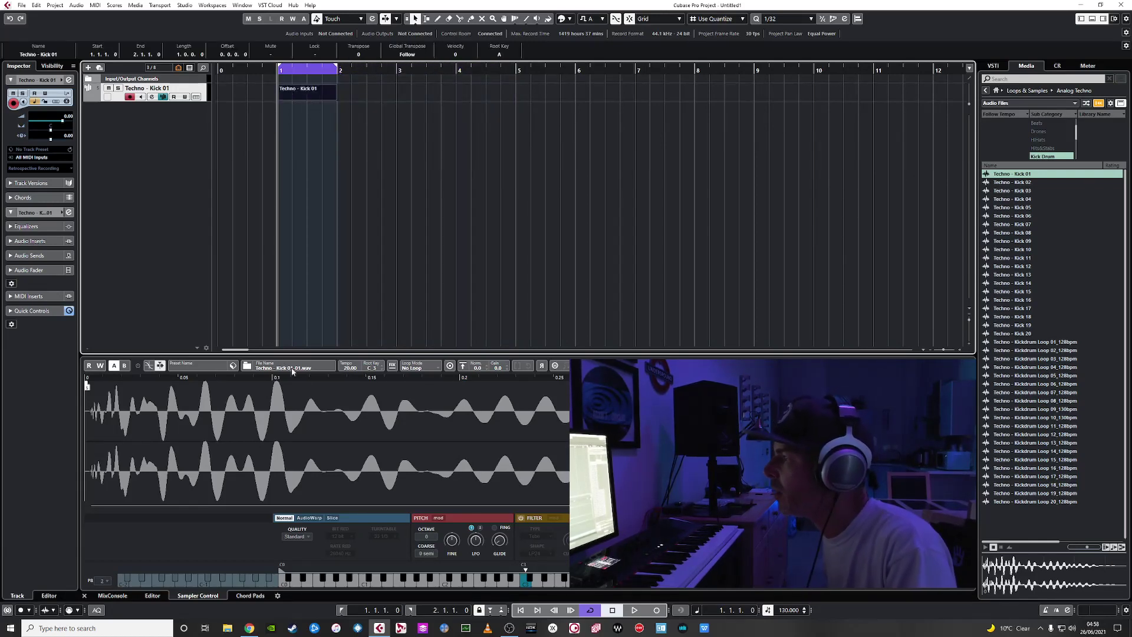
{"action": "left_click_drag", "start_coordinate": [374, 370], "coordinate": [371, 394]}
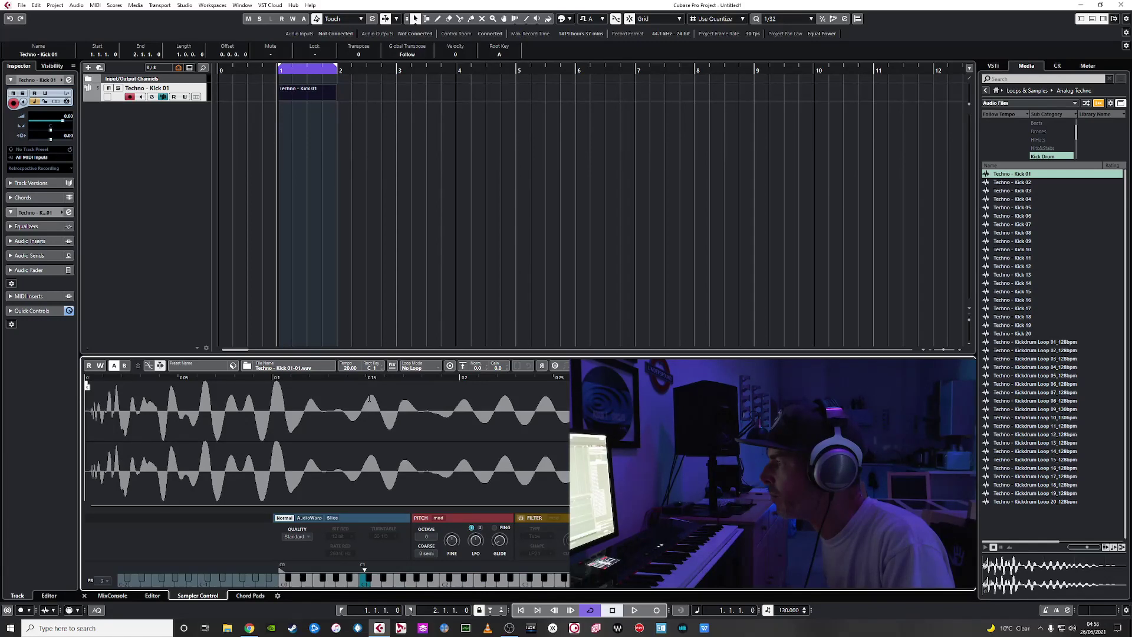
Open the one-bar kick part in the key editor, set the quantize to 1/4, and draw C1 notes on all four beats.
{"action": "double_click", "coordinate": [312, 94]}
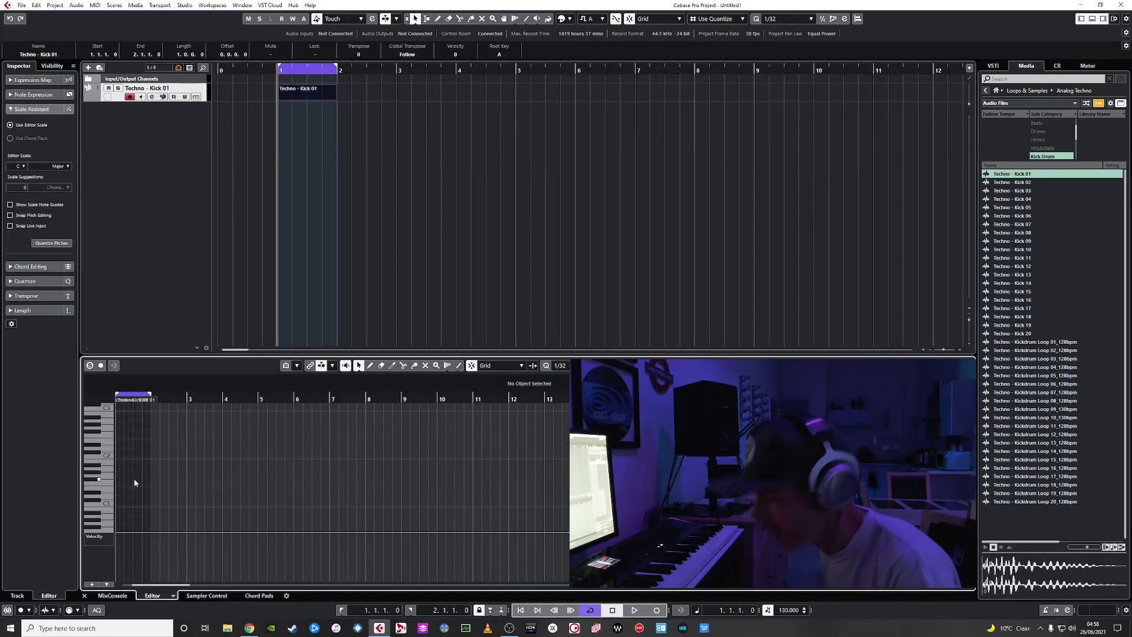
{"action": "scroll", "coordinate": [133, 479], "scroll_direction": "up", "scroll_amount": 2}
{"action": "scroll", "coordinate": [429, 482], "scroll_direction": "down", "scroll_amount": 4}
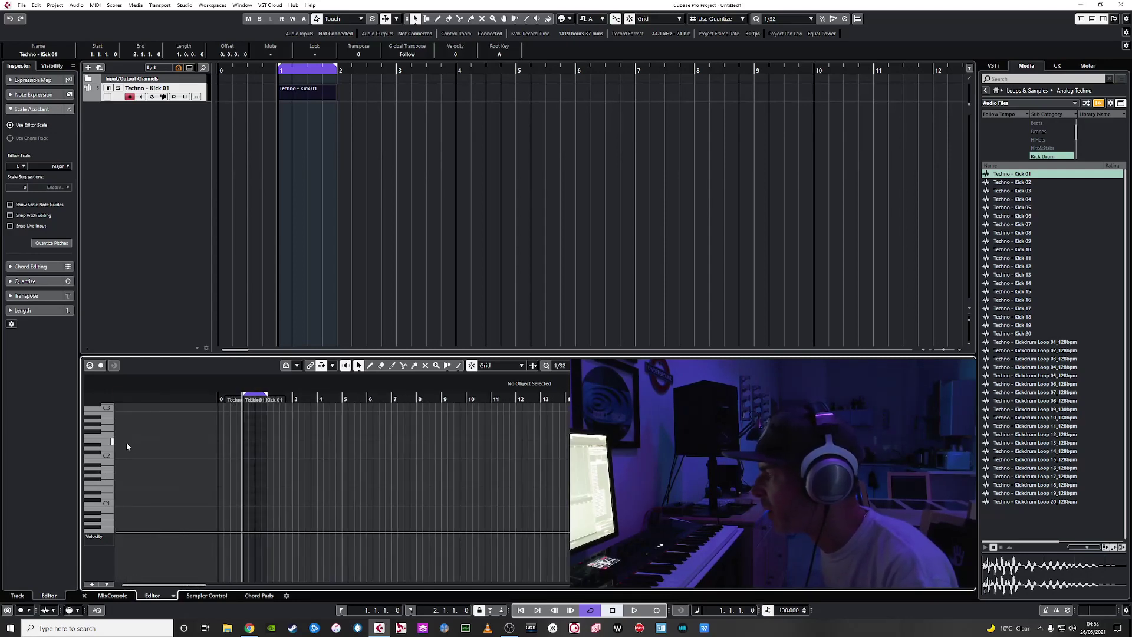
{"action": "scroll", "coordinate": [218, 451], "scroll_direction": "up", "scroll_amount": 8}
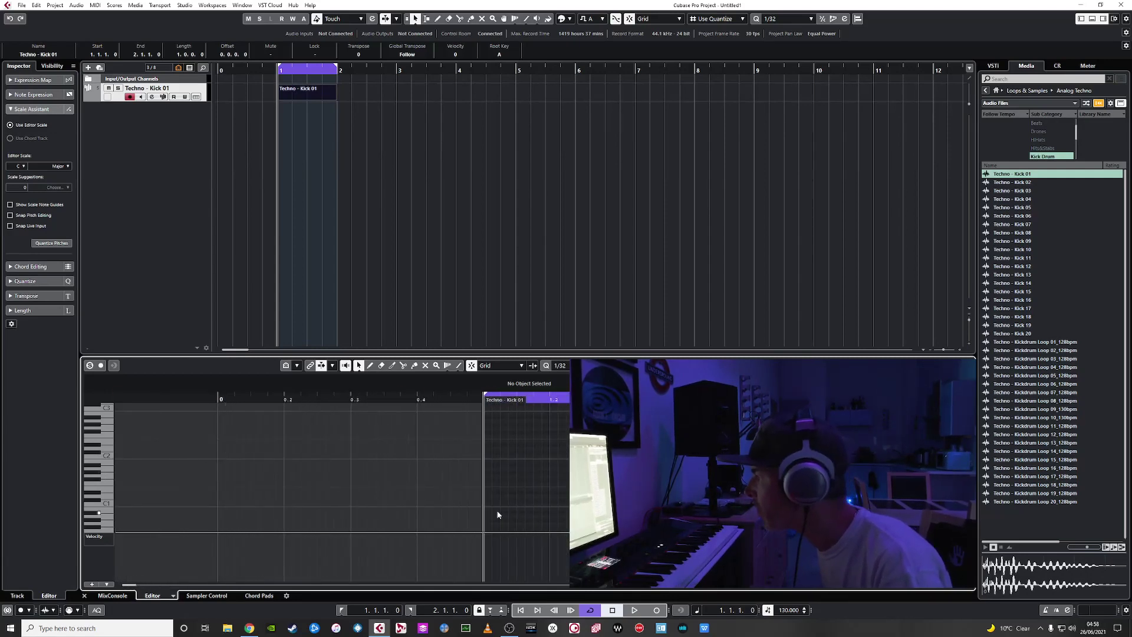
{"action": "scroll", "coordinate": [557, 502], "scroll_direction": "down", "scroll_amount": 2}
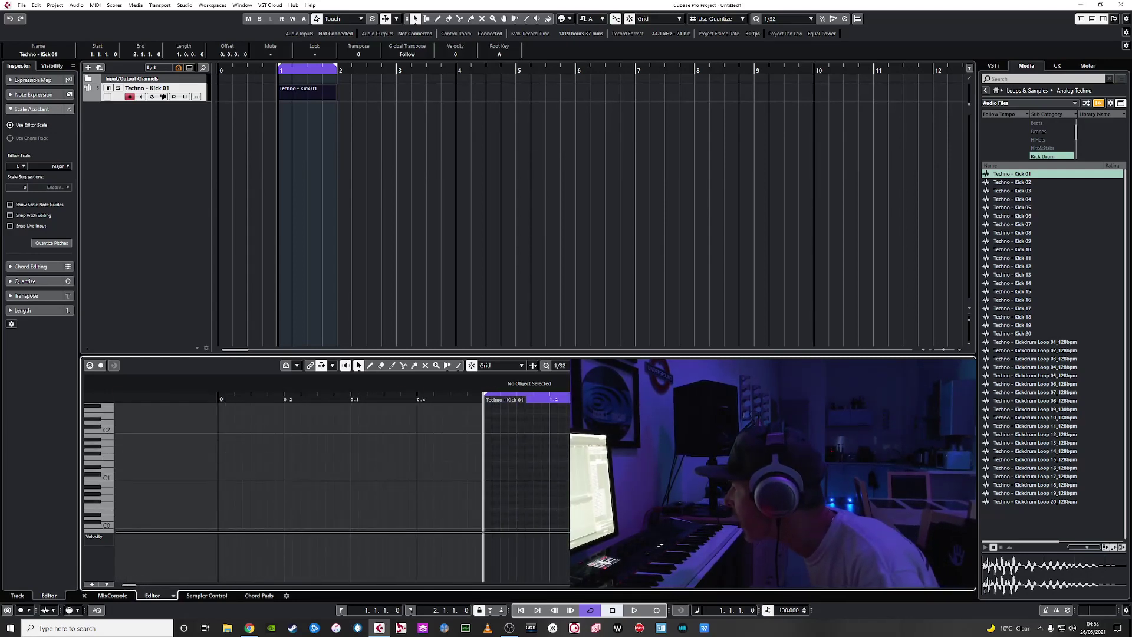
{"action": "left_click", "coordinate": [559, 365]}
{"action": "left_click", "coordinate": [559, 404]}
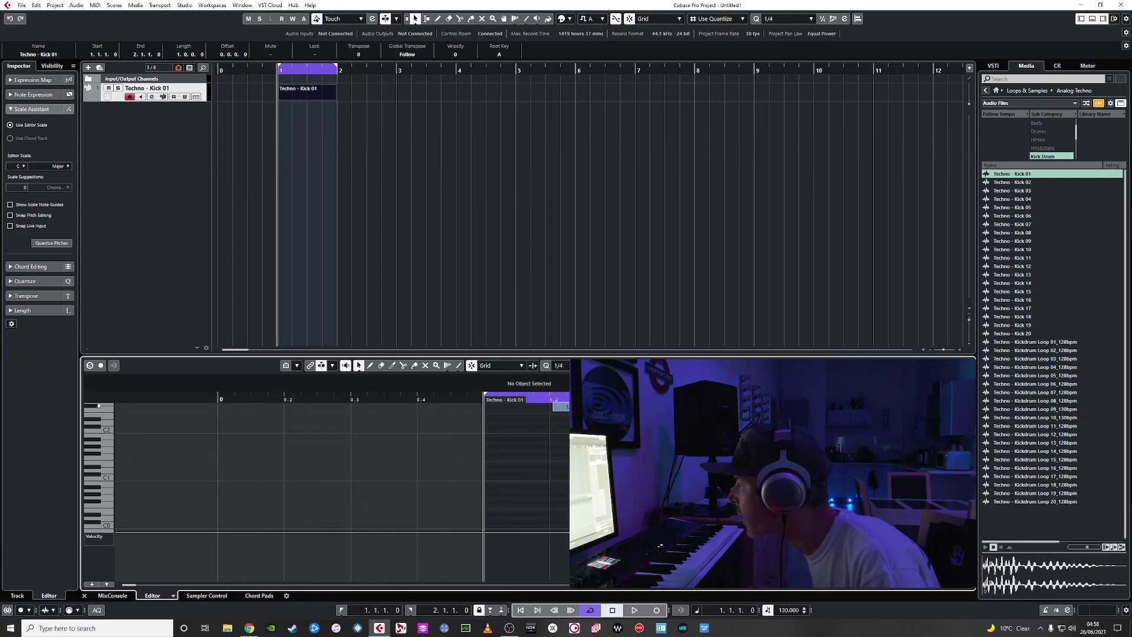
{"action": "left_click_drag", "start_coordinate": [493, 476], "coordinate": [545, 480]}
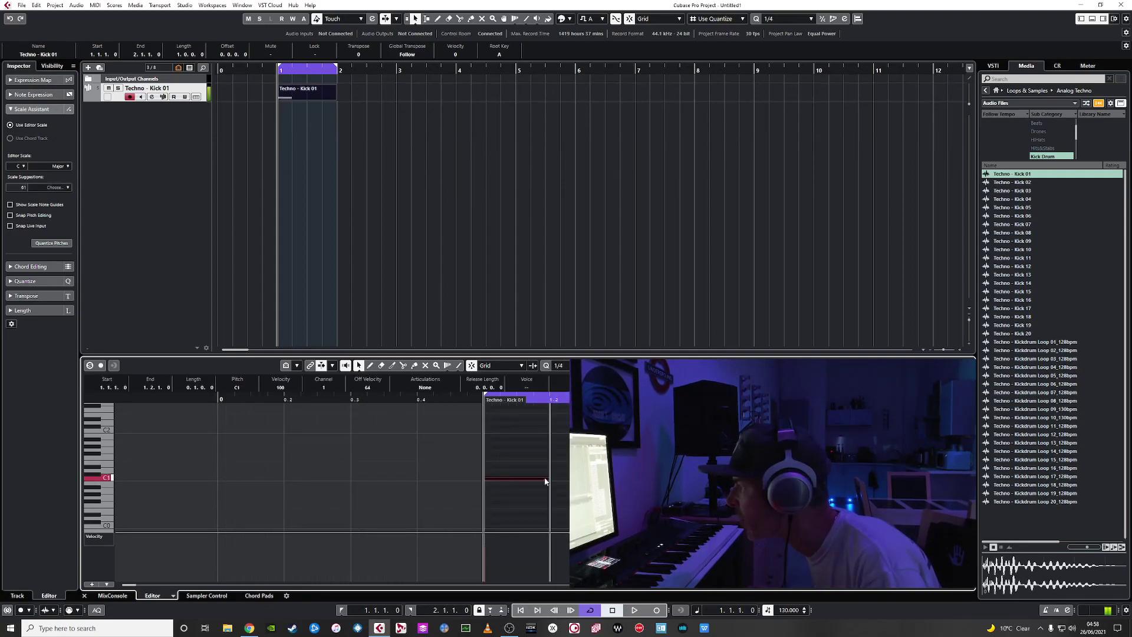
{"action": "left_click", "coordinate": [563, 478]}
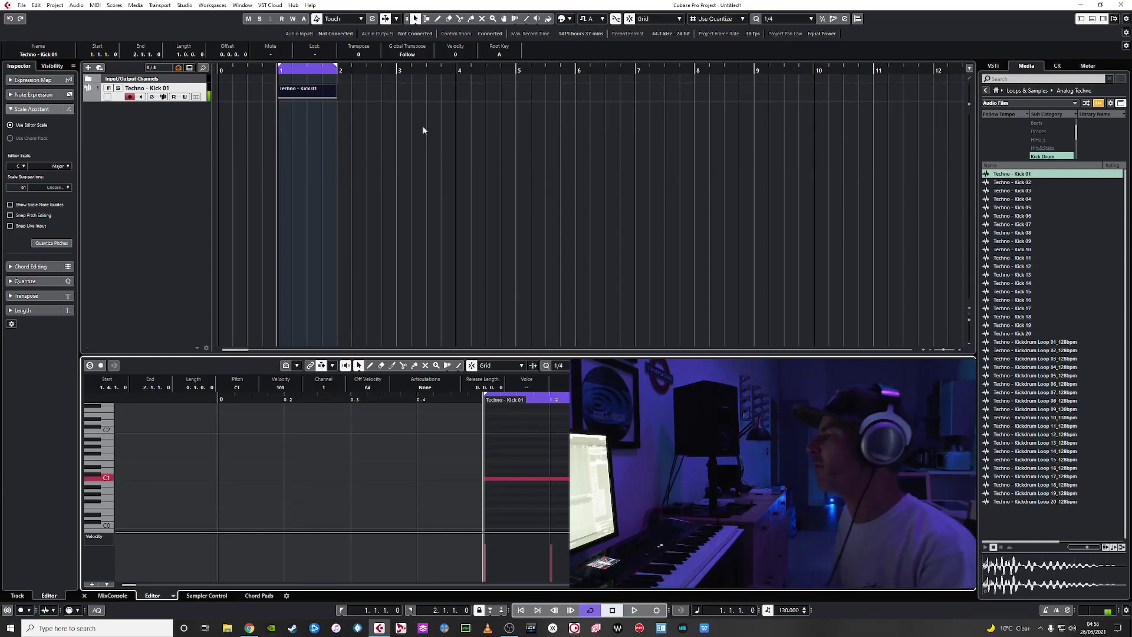
Duplicate the one-bar kick part three times so the kick pattern fills bars 1 to 4.
{"action": "left_click", "coordinate": [305, 93]}
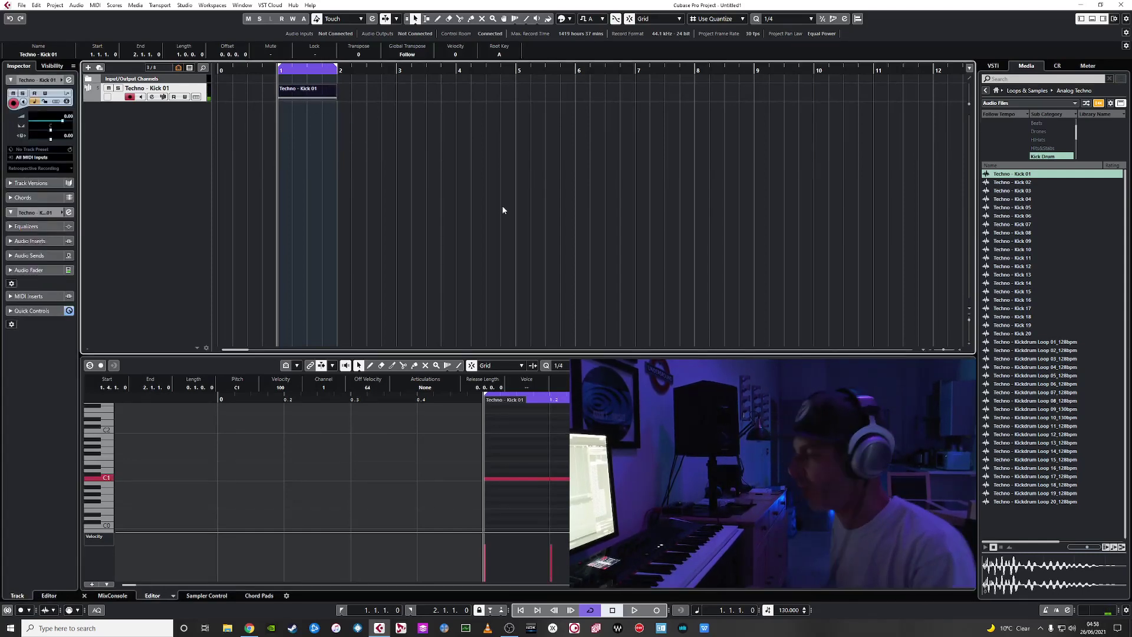
{"action": "key", "text": "ctrl+d"}
{"action": "key", "text": "ctrl+d"}
{"action": "key", "text": "ctrl+d"}
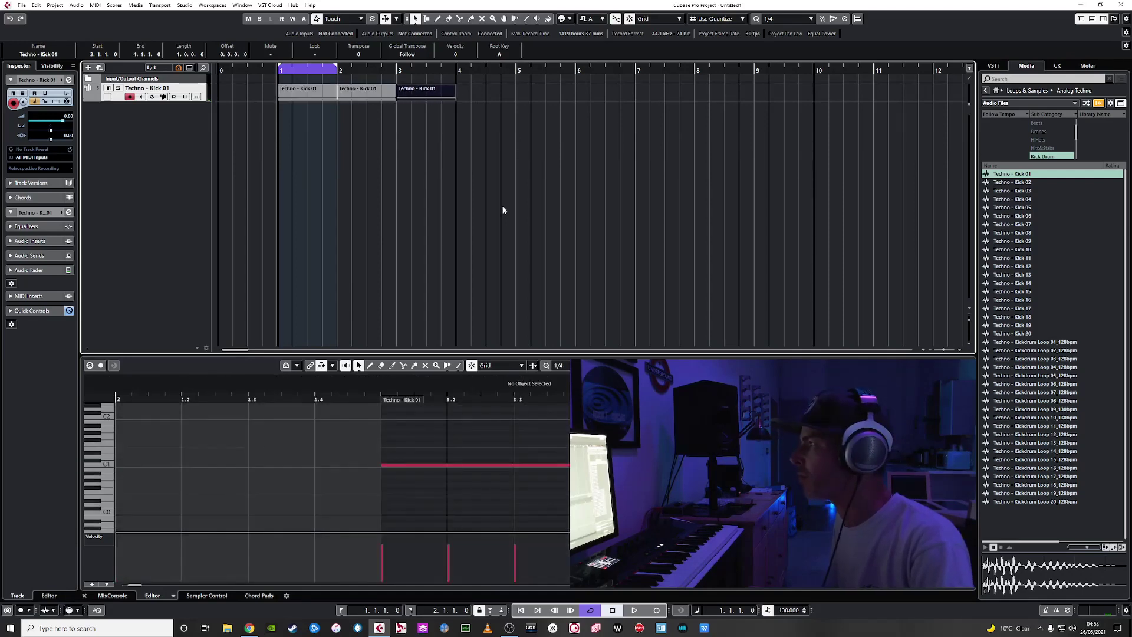
Glue the four Techno - Kick 01 parts into a single four-bar part.
{"action": "left_click_drag", "start_coordinate": [545, 108], "coordinate": [252, 88]}
{"action": "right_click", "coordinate": [383, 114]}
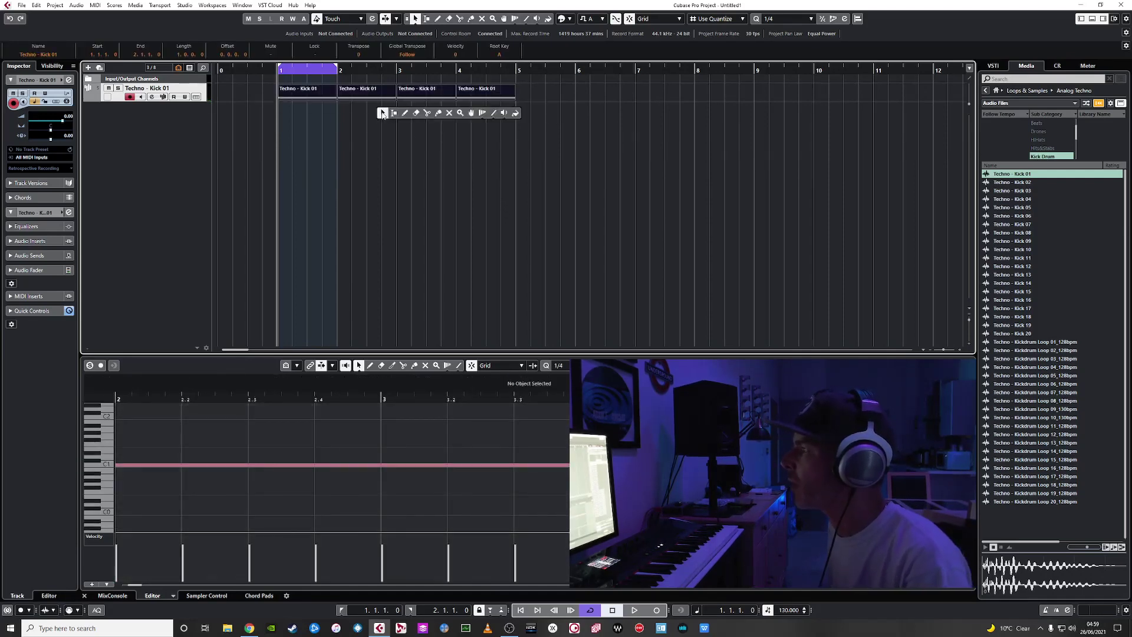
{"action": "left_click", "coordinate": [438, 115]}
{"action": "left_click", "coordinate": [437, 89]}
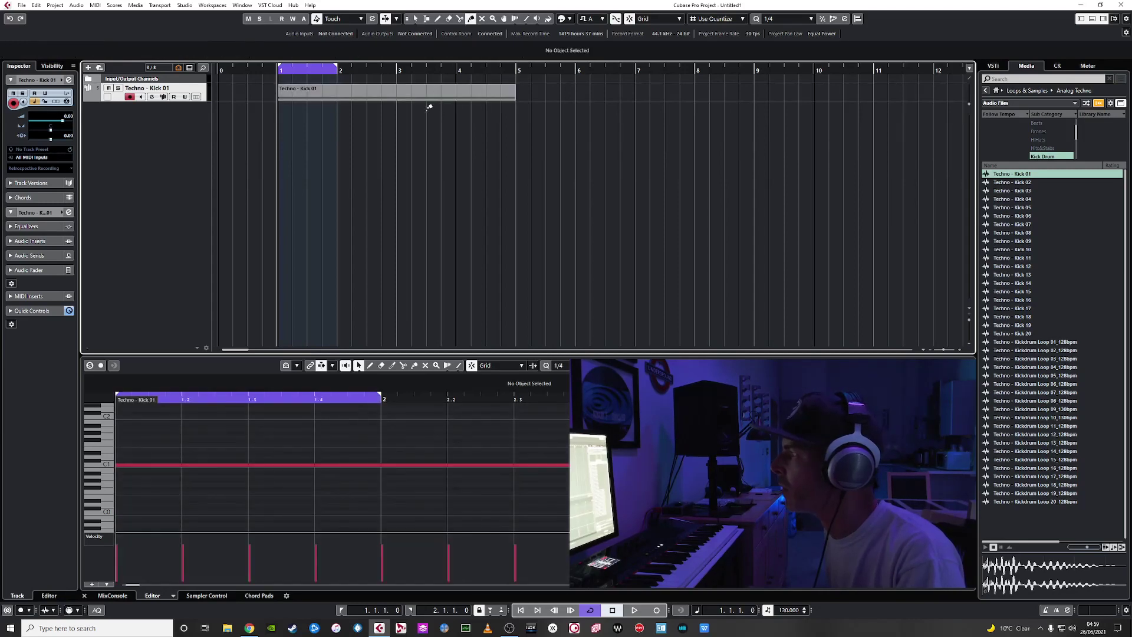
{"action": "right_click", "coordinate": [416, 118]}
{"action": "left_click", "coordinate": [416, 119]}
{"action": "left_click", "coordinate": [411, 97]}
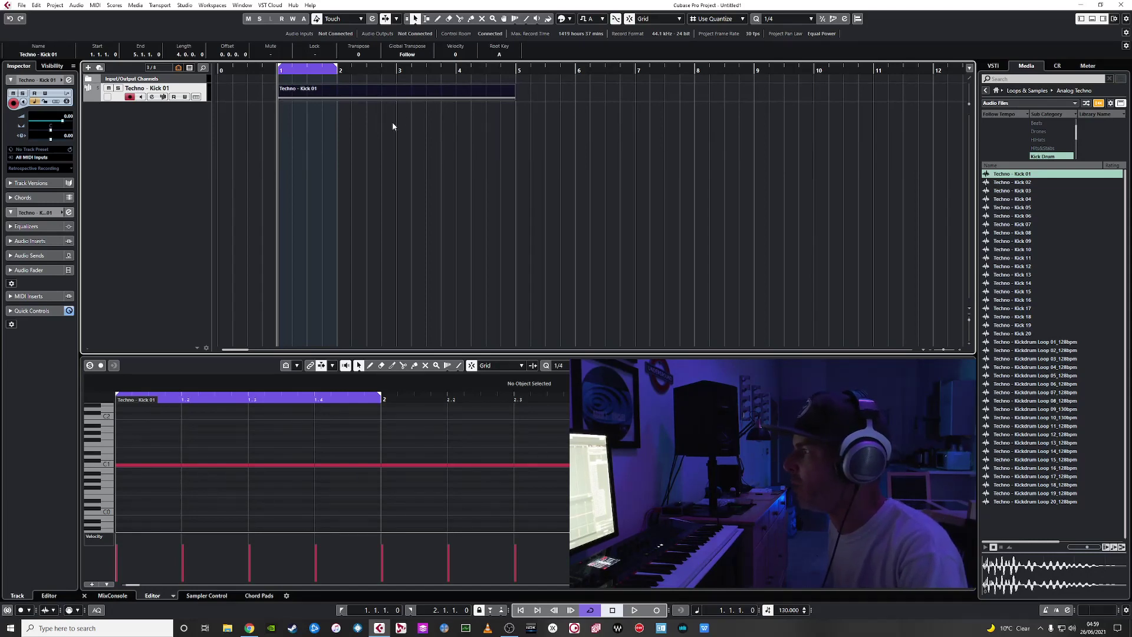
Set the cycle range to the four-bar kick part, play it back, and return the media browser to the Loops & Samples overview.
{"action": "key", "text": "p"}
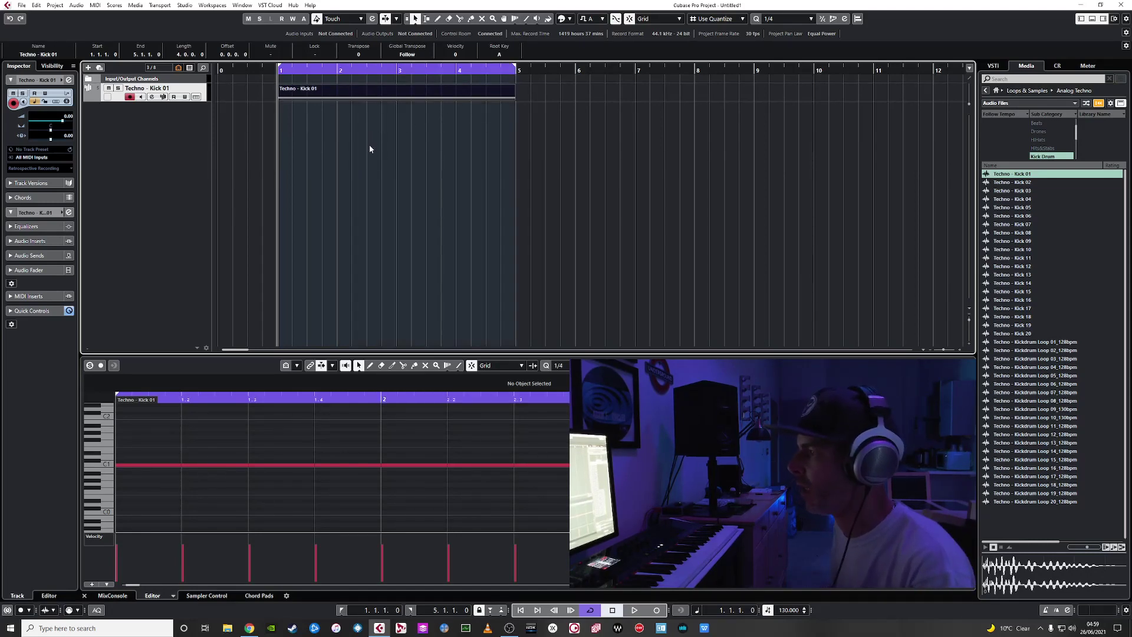
{"action": "key", "text": "space"}
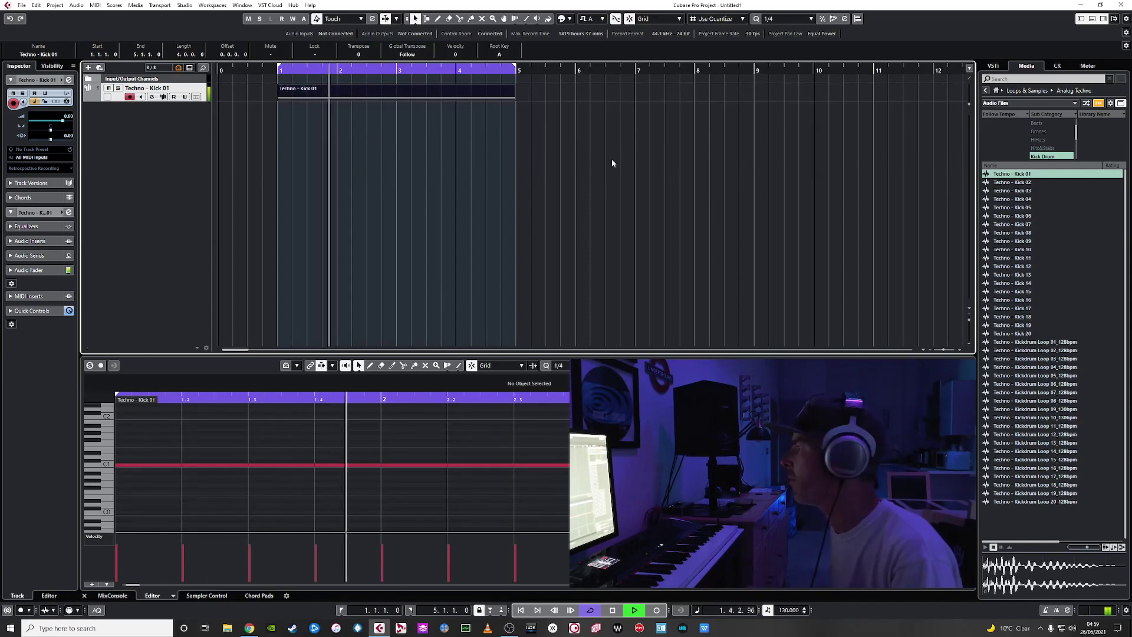
{"action": "key", "text": "space"}
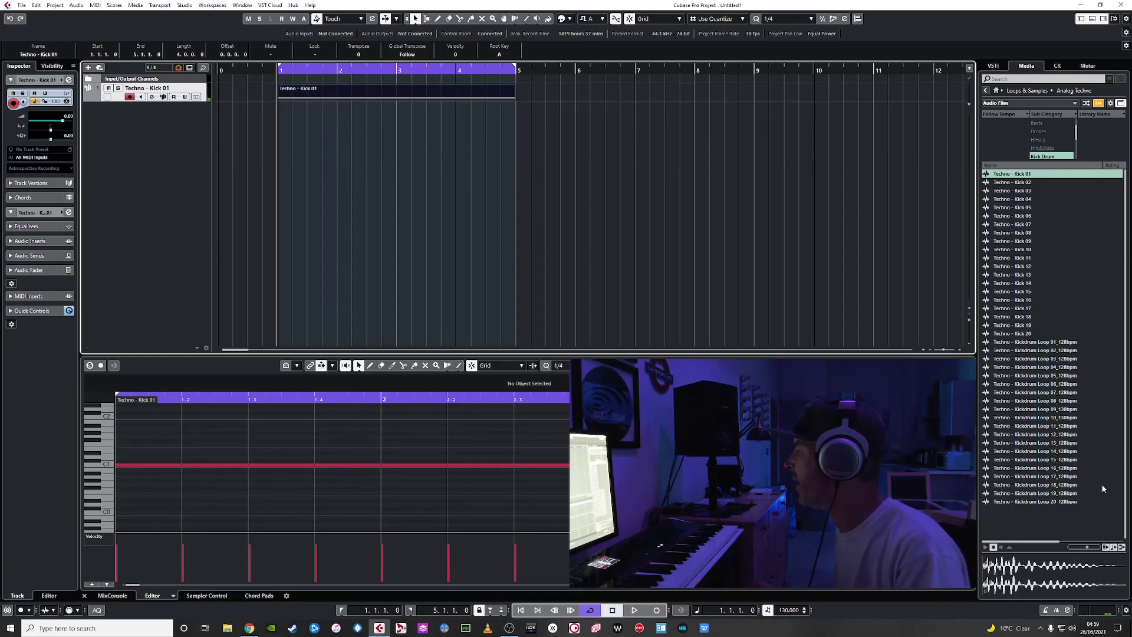
{"action": "left_click", "coordinate": [986, 90]}
{"action": "key", "text": "space"}
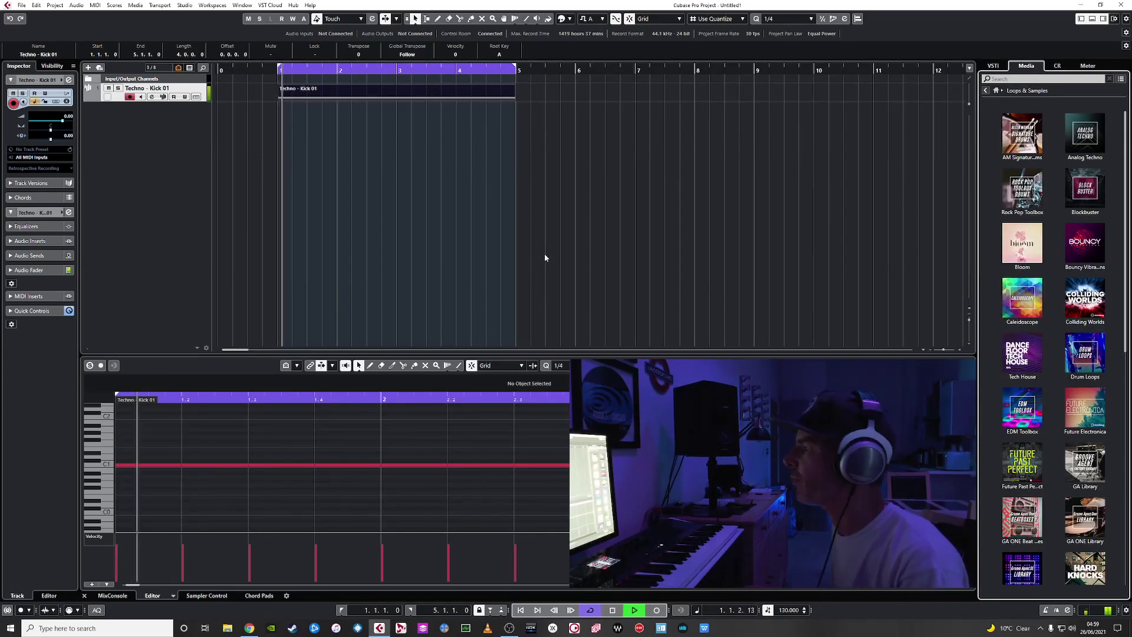
{"action": "key", "text": "space"}
Set the Techno - Kick 01 channel level to -6 dB in the MixConsole and play the kick with the Control Room shown.
{"action": "left_click", "coordinate": [112, 596]}
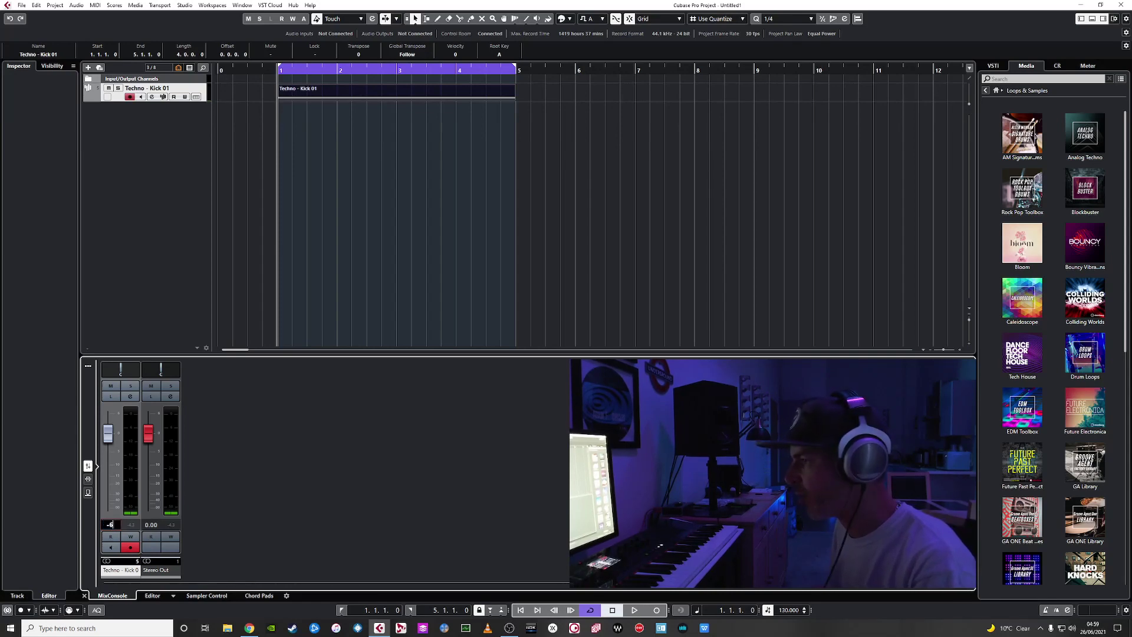
{"action": "key", "text": "Return"}
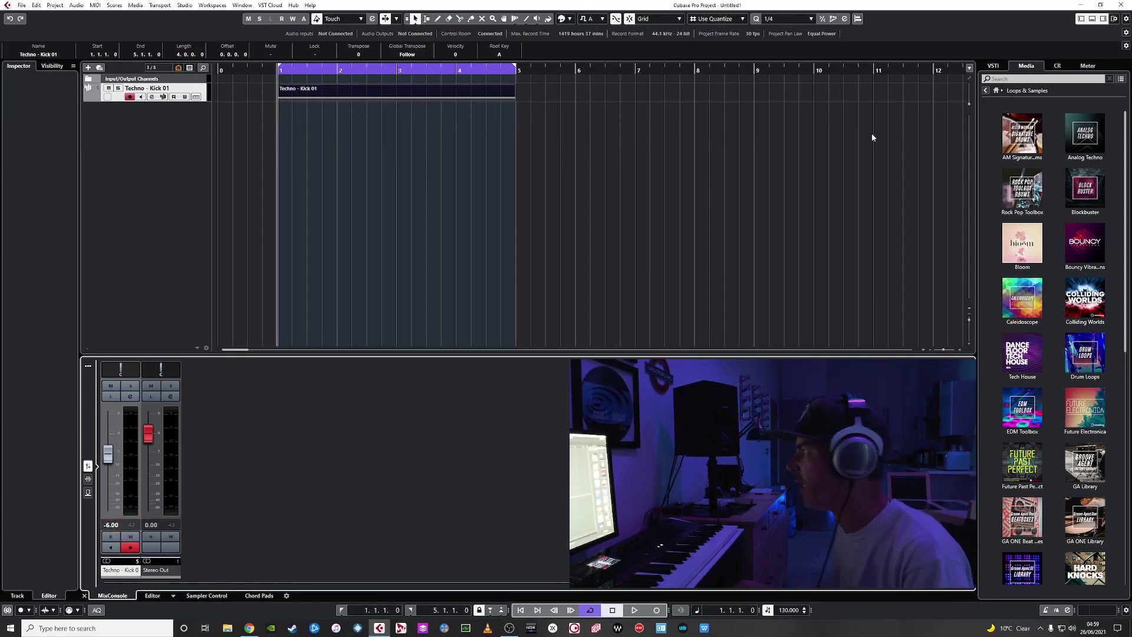
{"action": "left_click", "coordinate": [1059, 66]}
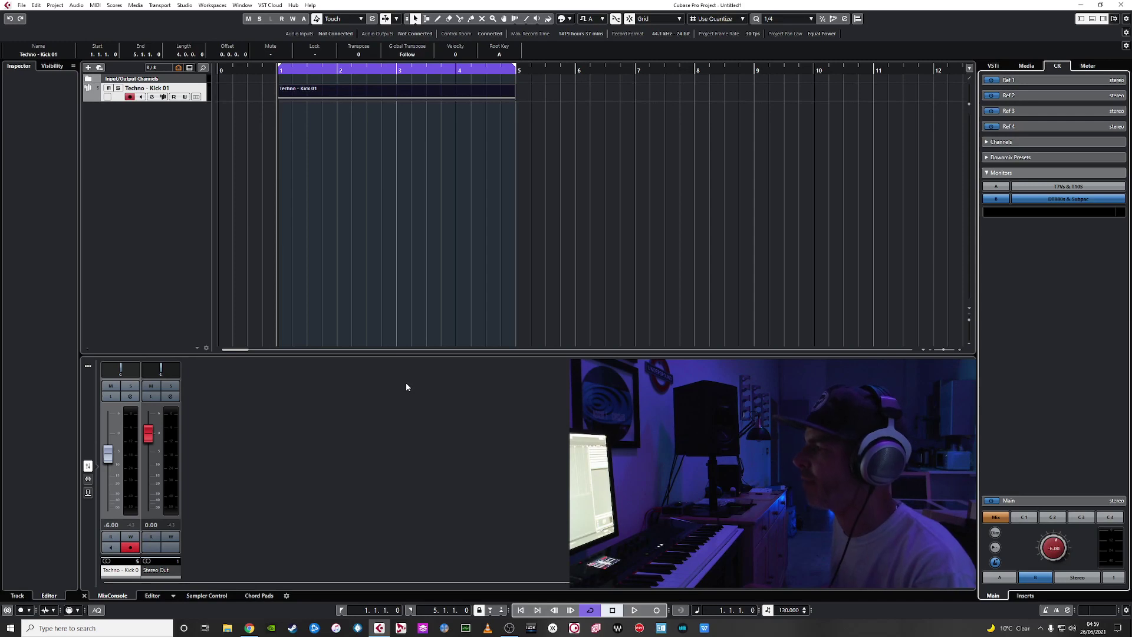
{"action": "key", "text": "space"}
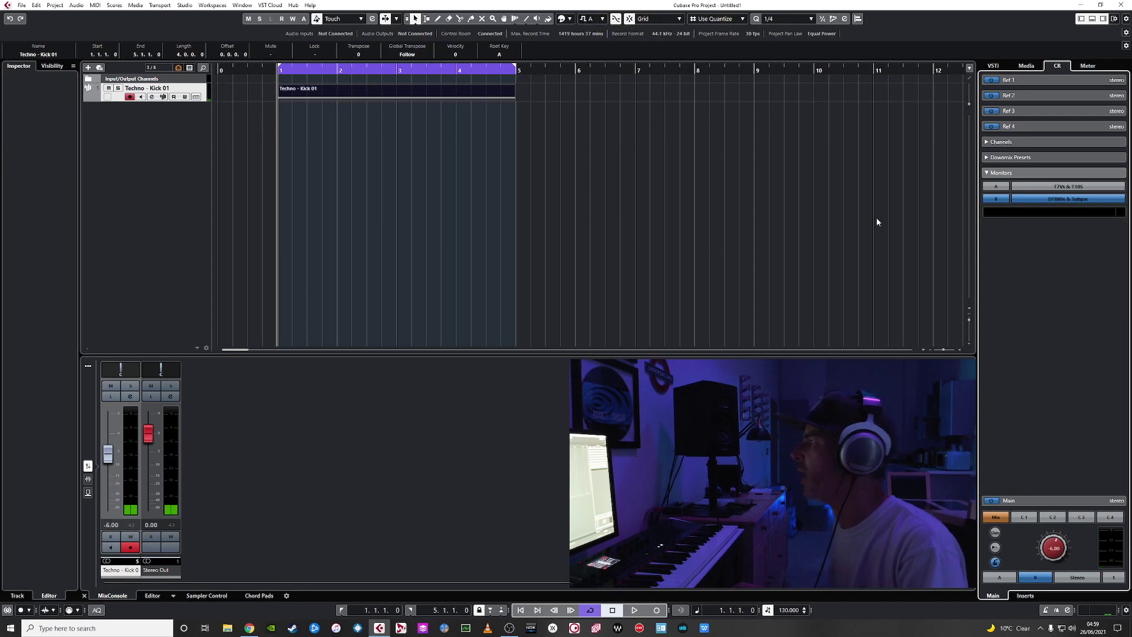
Clear the Kick Drum filter in the Analog Techno library and preview Techno - Perc Loop 01_125bpm in time with the kick.
{"action": "left_click", "coordinate": [1025, 66]}
{"action": "left_click", "coordinate": [1090, 137]}
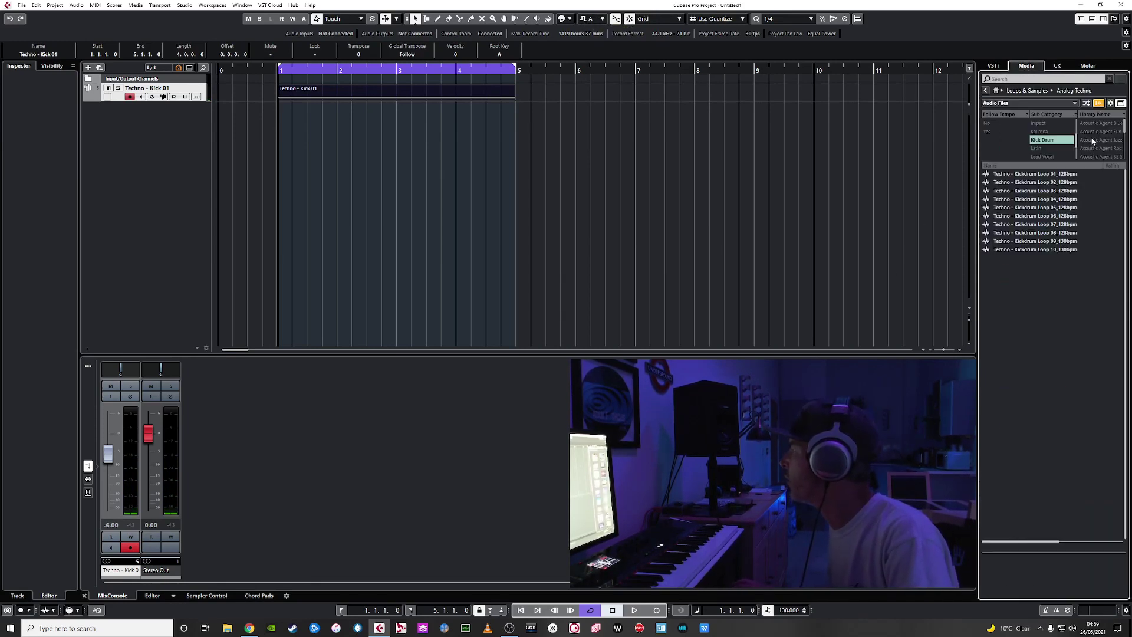
{"action": "left_click", "coordinate": [1044, 142]}
{"action": "scroll", "coordinate": [1044, 372], "scroll_direction": "down", "scroll_amount": 12}
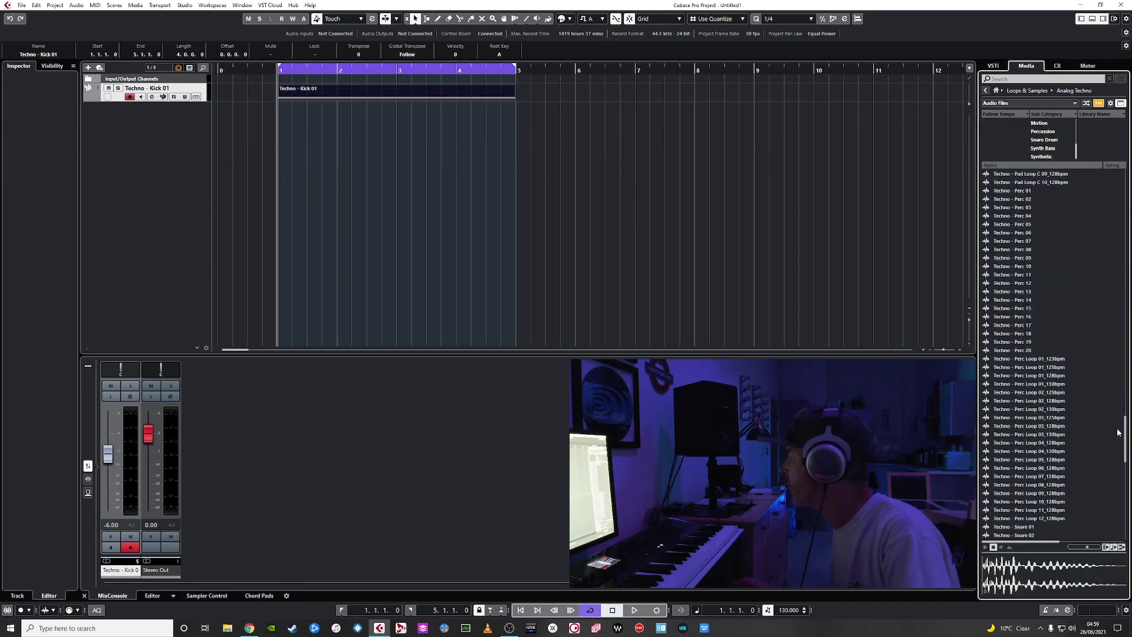
{"action": "left_click", "coordinate": [1049, 359]}
{"action": "key", "text": "Down"}
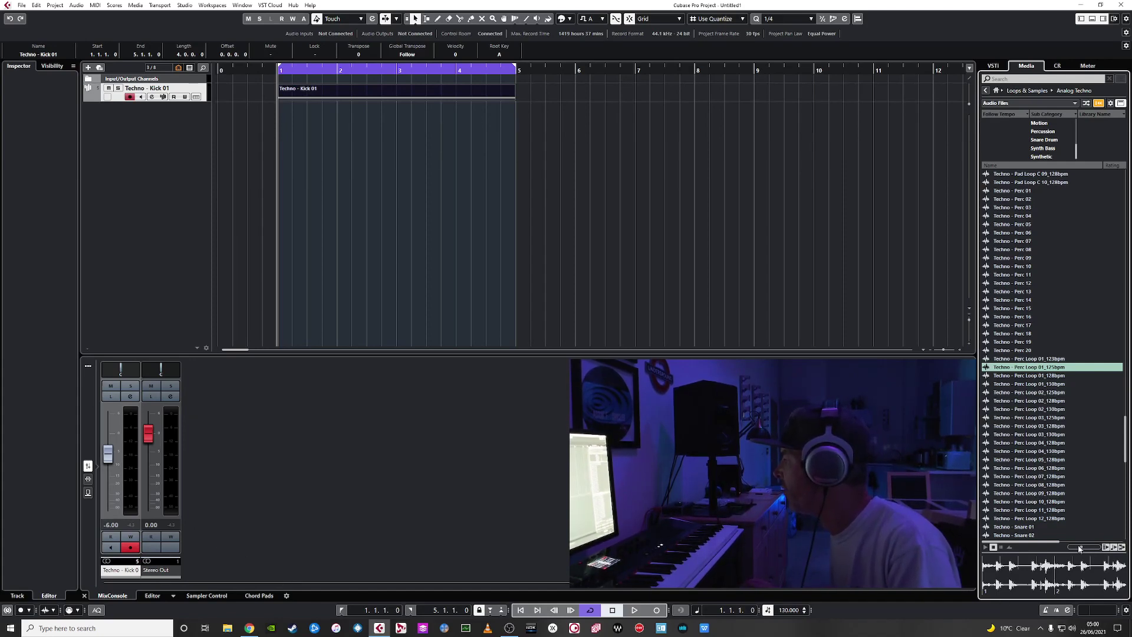
{"action": "key", "text": "space"}
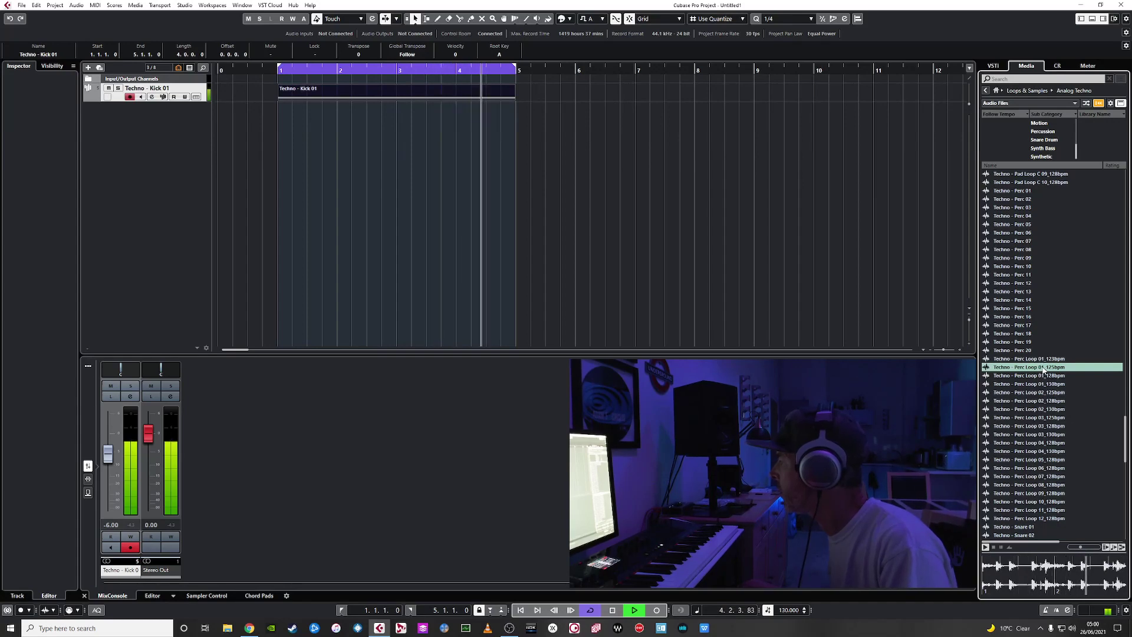
Place Techno - Perc Loop 01_125bpm on a new track at bar 1, duplicate it to fill four bars, and play the result.
{"action": "left_click_drag", "start_coordinate": [1043, 370], "coordinate": [280, 103]}
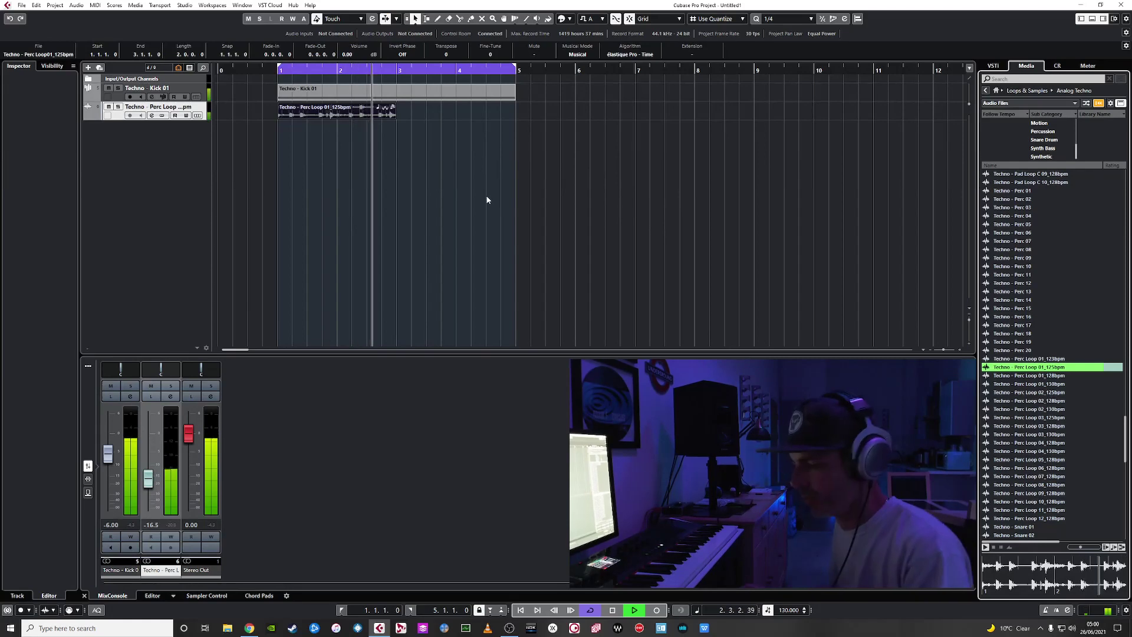
{"action": "key", "text": "space"}
{"action": "left_click", "coordinate": [986, 90]}
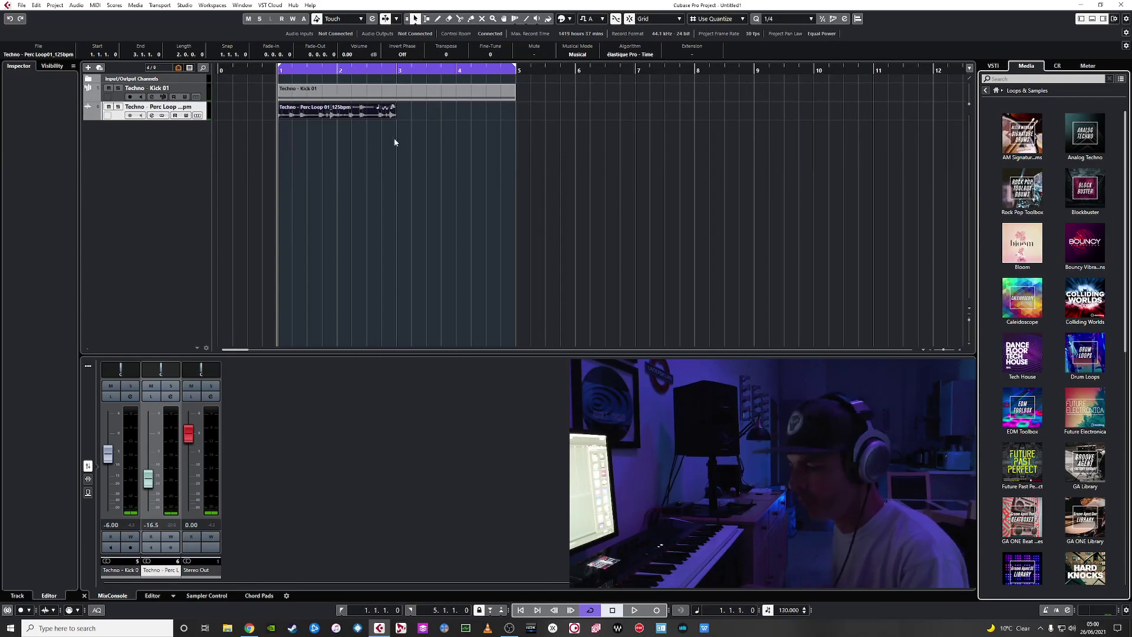
{"action": "key", "text": "ctrl+d"}
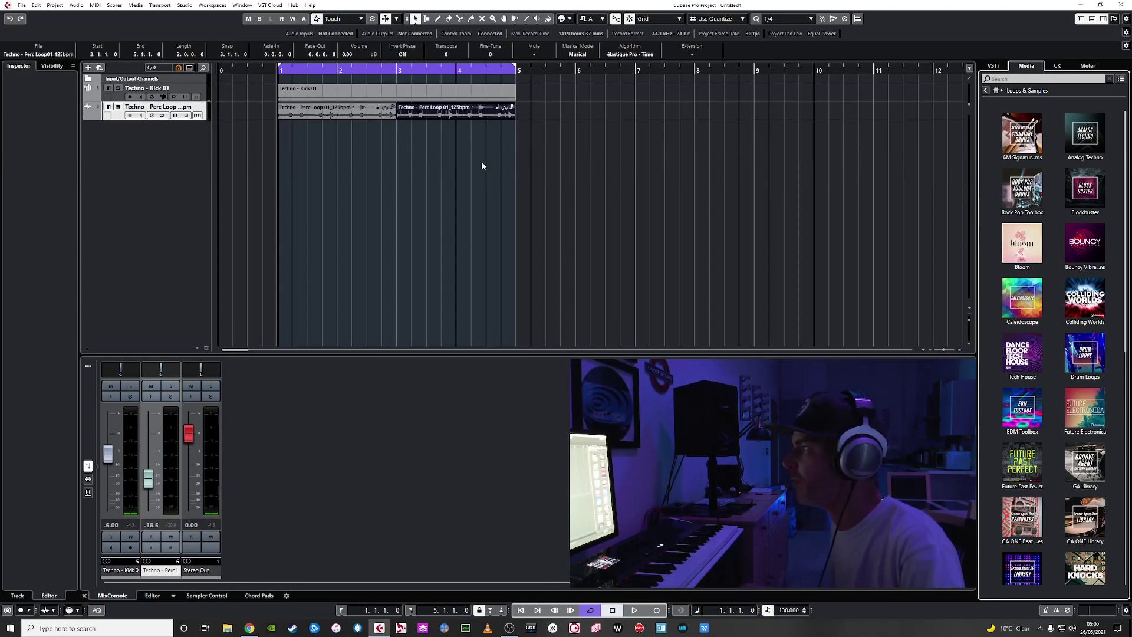
{"action": "key", "text": "space"}
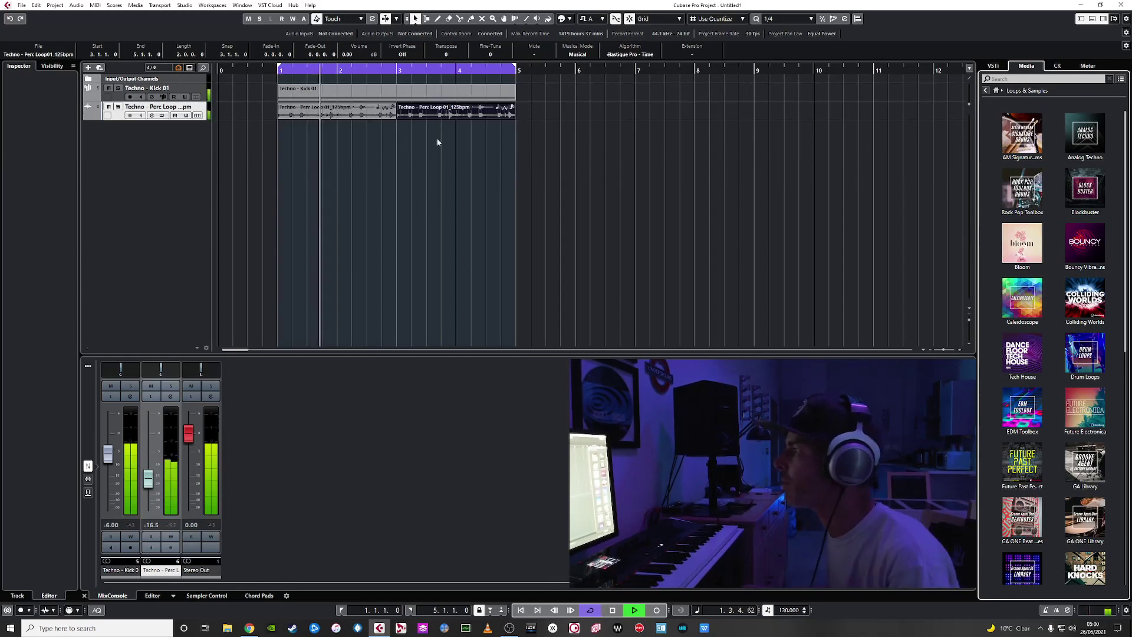
{"action": "key", "text": "space"}
Raise the percussion loop channel to -13.7 dB while playing it with the kick.
{"action": "left_click", "coordinate": [401, 96]}
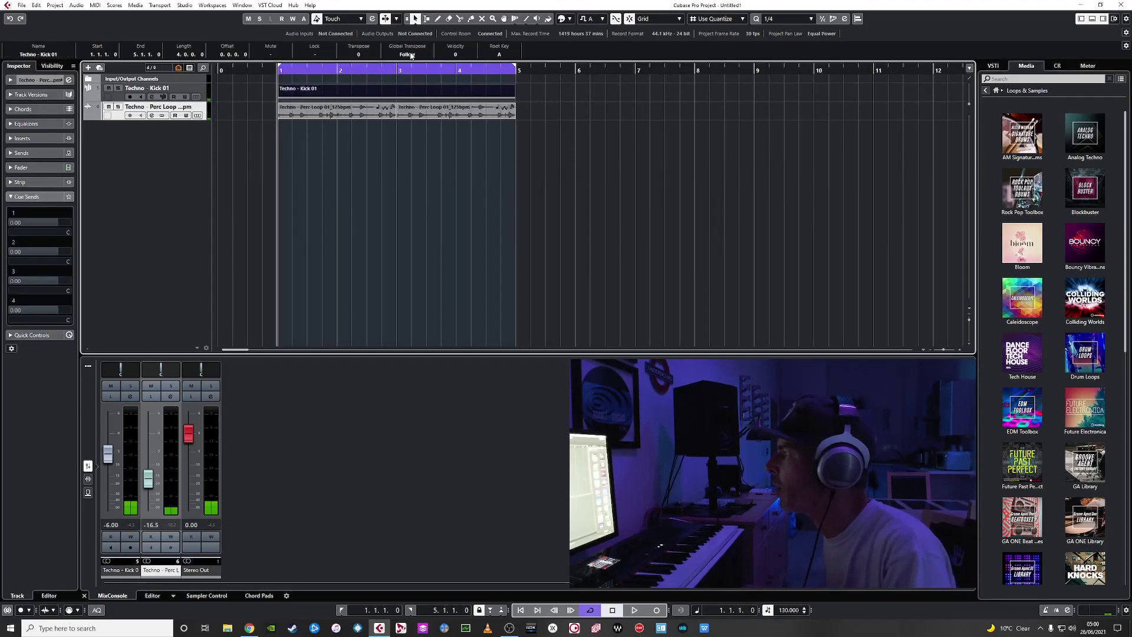
{"action": "left_click", "coordinate": [338, 116]}
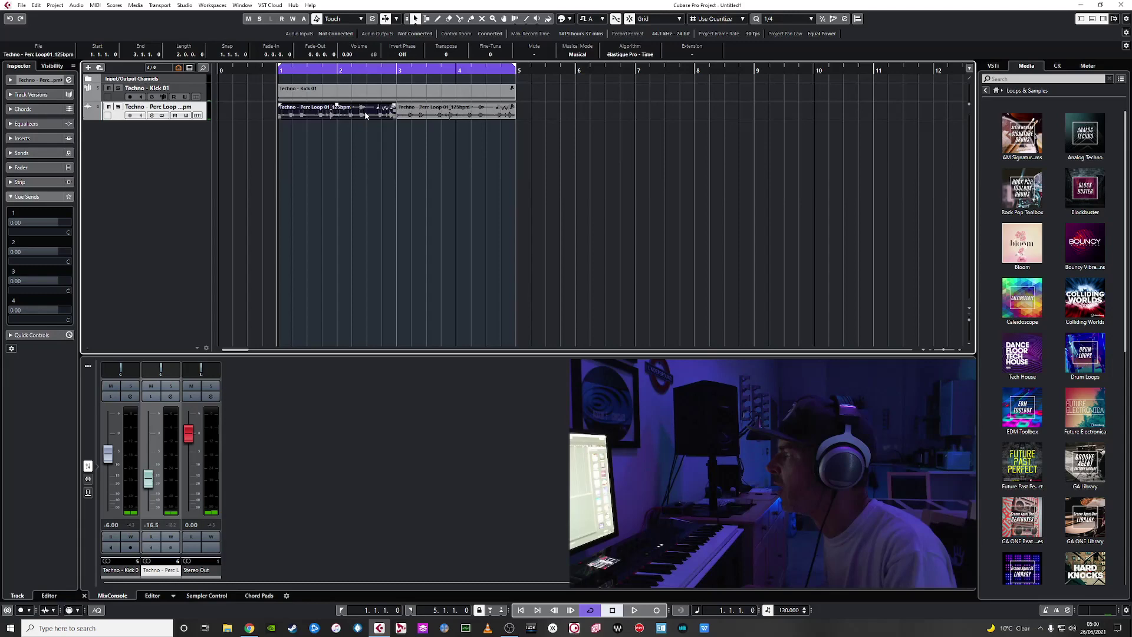
{"action": "left_click", "coordinate": [453, 115]}
{"action": "key", "text": "space"}
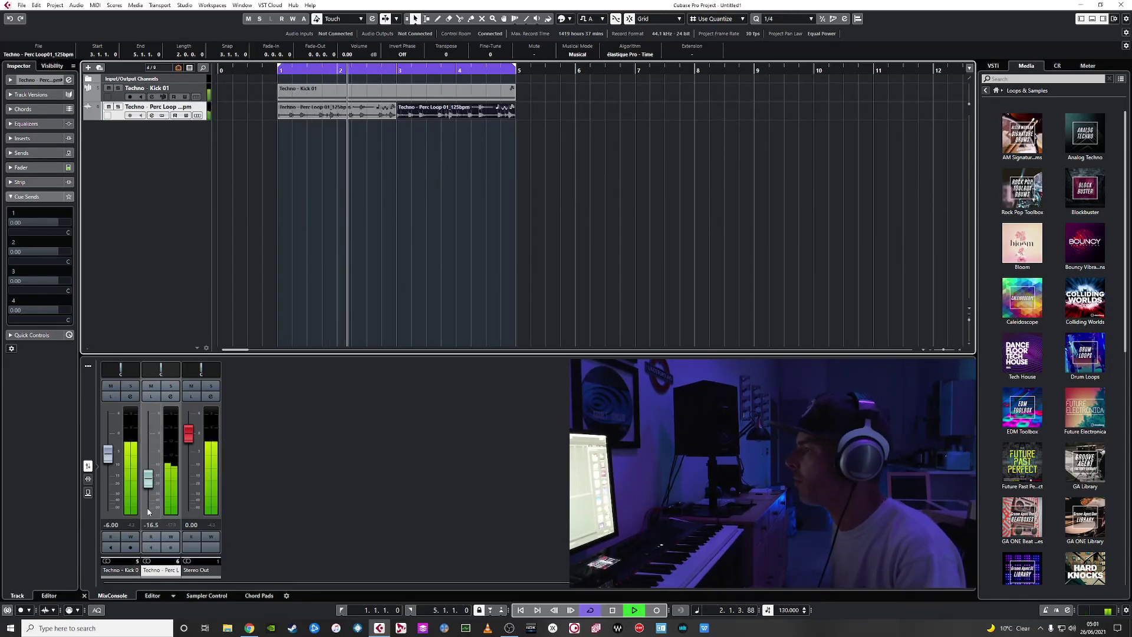
{"action": "left_click_drag", "start_coordinate": [149, 485], "coordinate": [153, 480]}
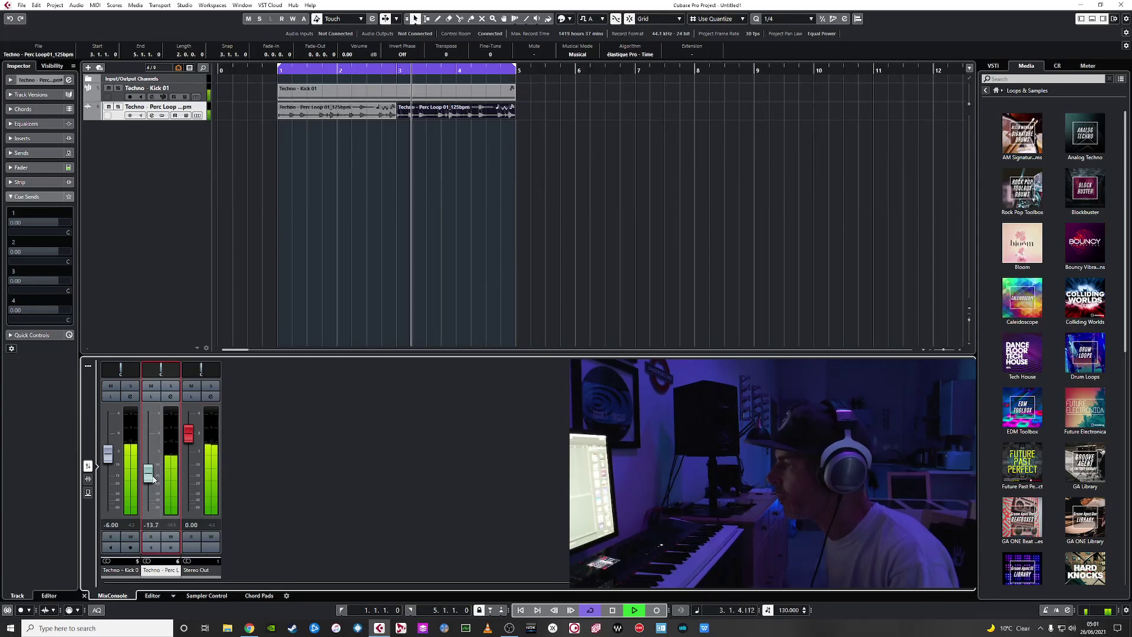
{"action": "key", "text": "space"}
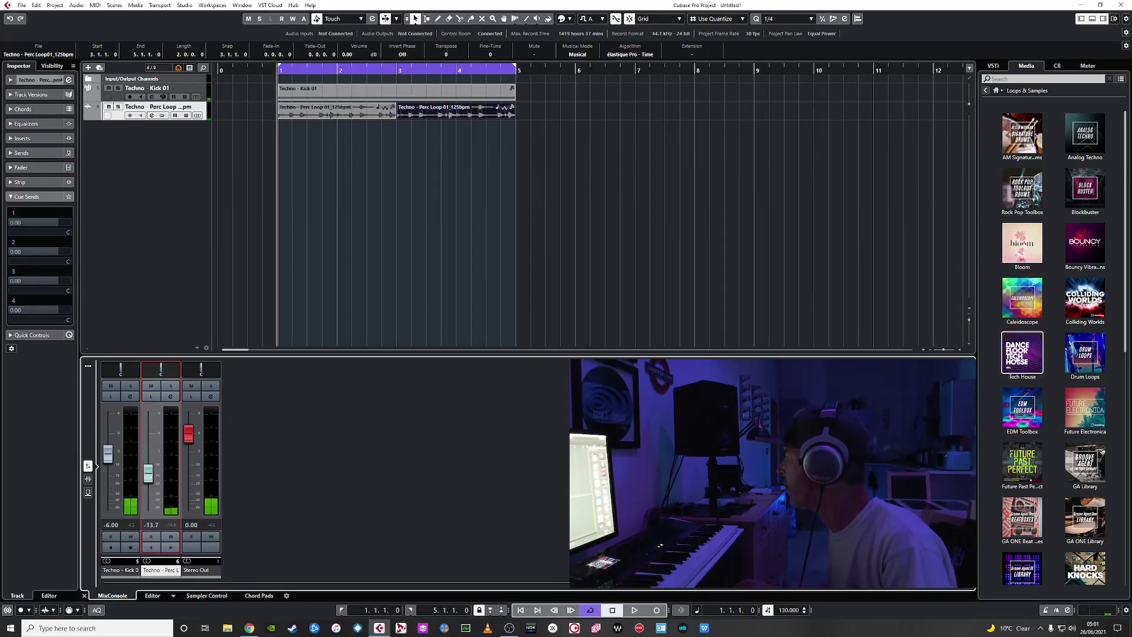
Preview Tech_House_Percussion_Loop_08_125bpm from the Dancefloor Tech House library with the groove and place it on a new track at bar 1.
{"action": "left_click", "coordinate": [1022, 354]}
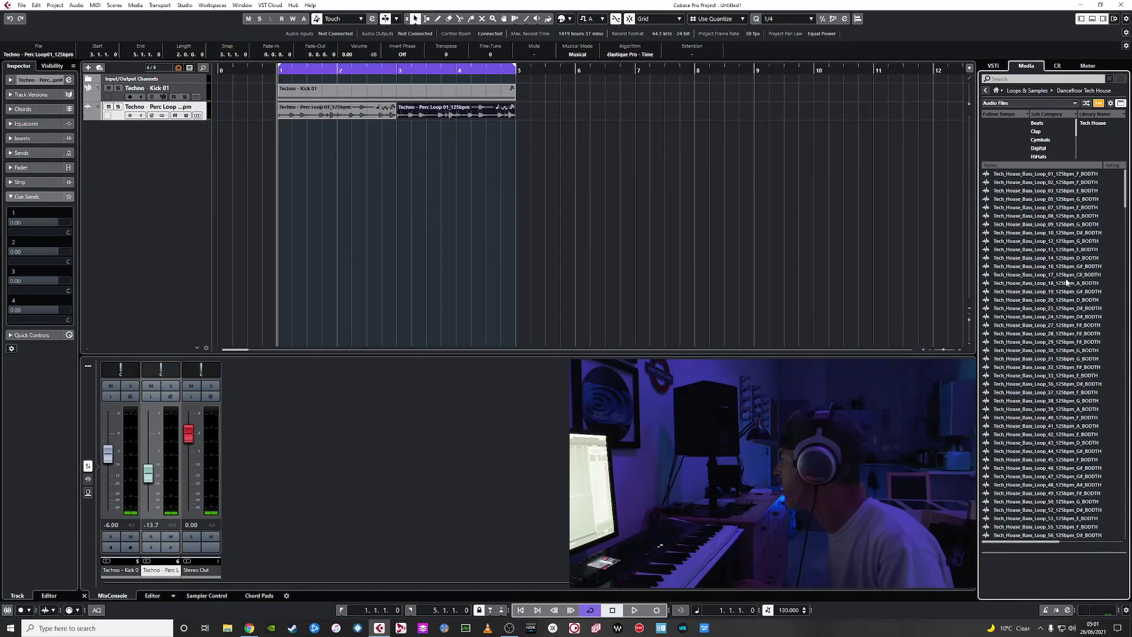
{"action": "scroll", "coordinate": [1064, 295], "scroll_direction": "down", "scroll_amount": 15}
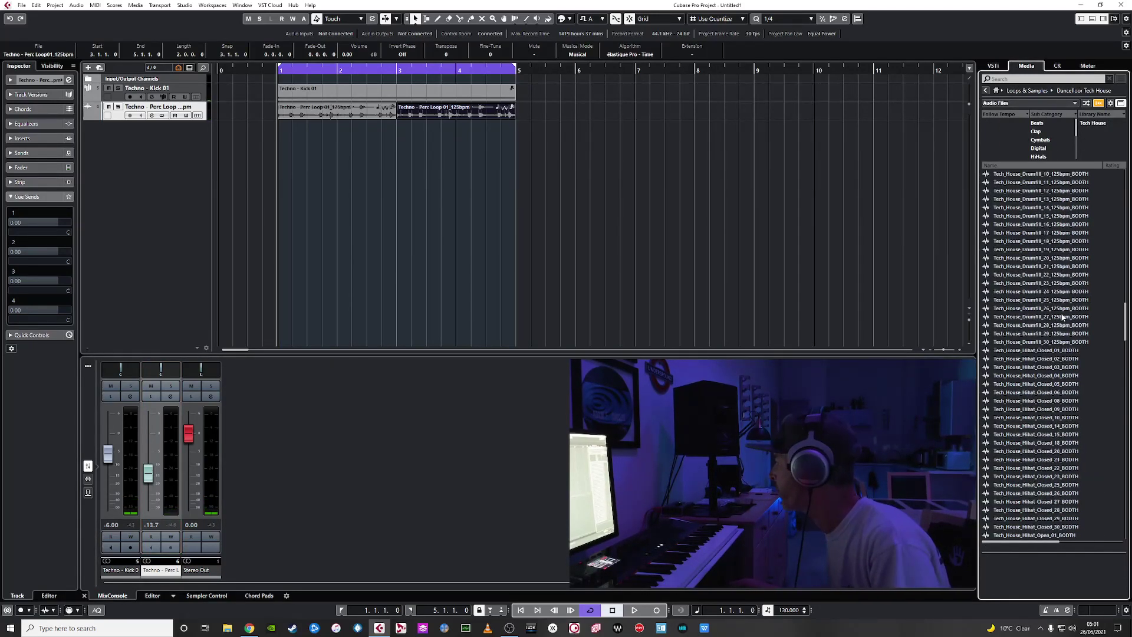
{"action": "scroll", "coordinate": [1063, 318], "scroll_direction": "down", "scroll_amount": 15}
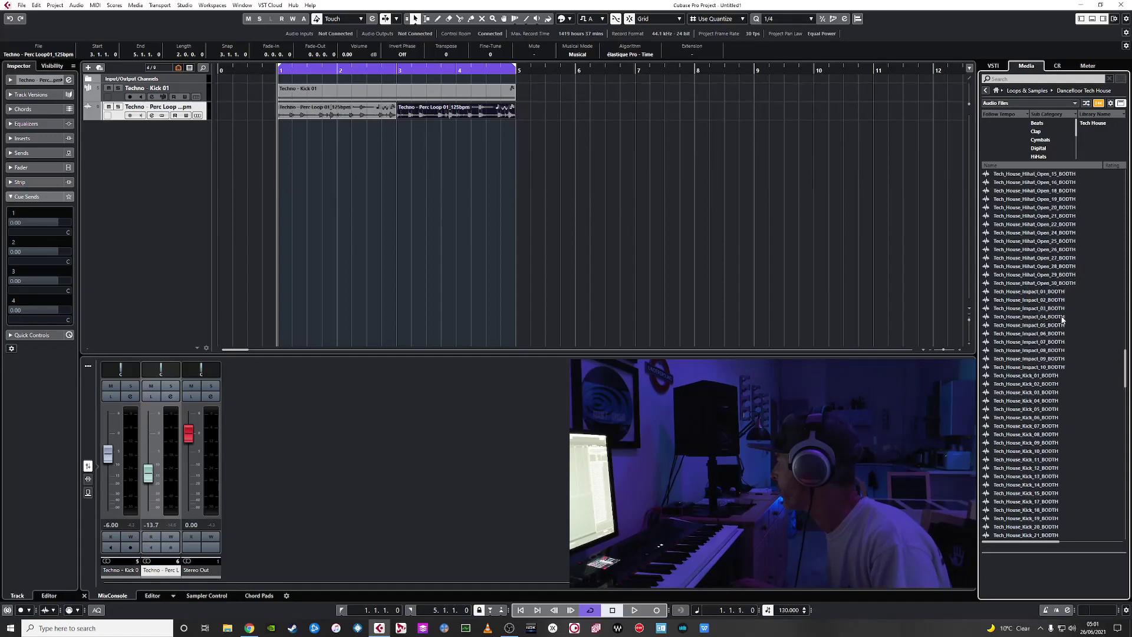
{"action": "scroll", "coordinate": [1063, 319], "scroll_direction": "down", "scroll_amount": 15}
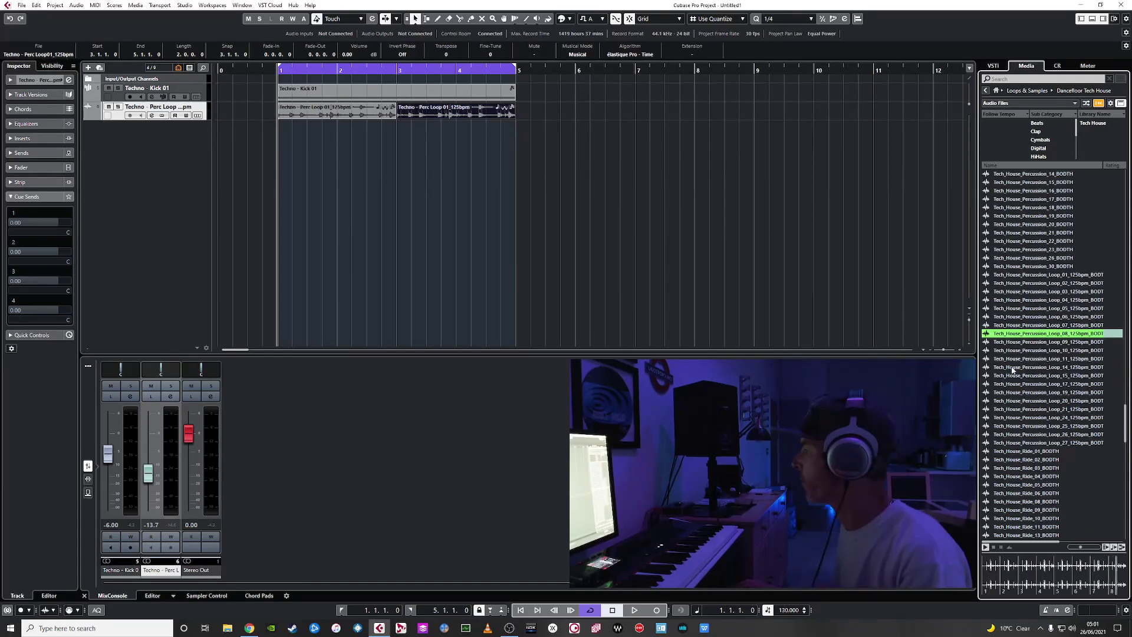
{"action": "key", "text": "space"}
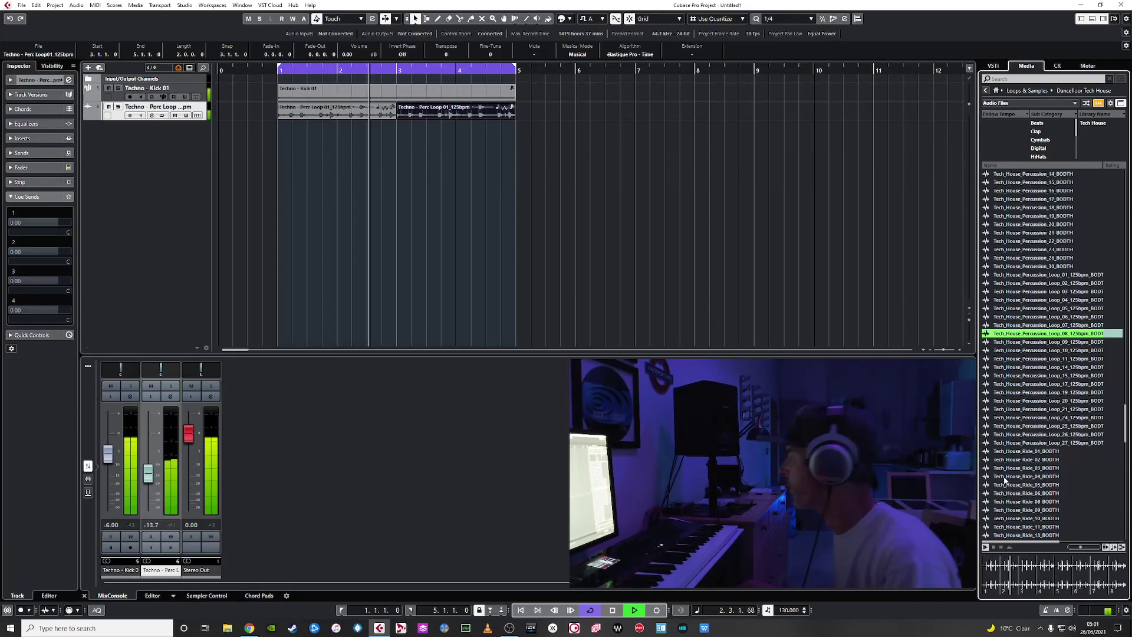
{"action": "key", "text": "space"}
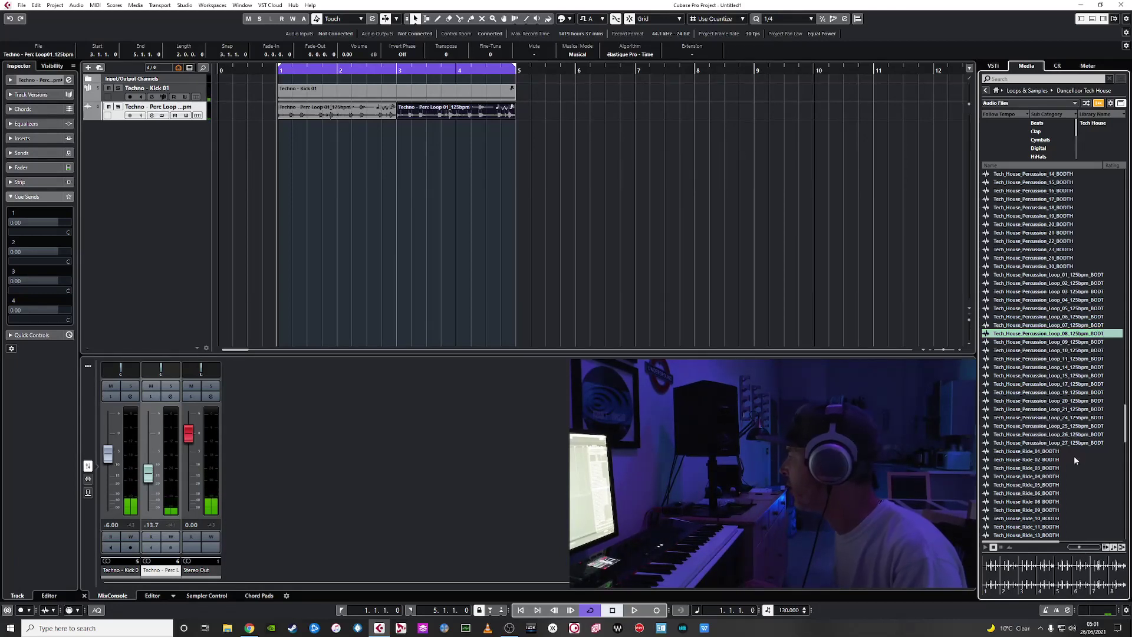
{"action": "left_click_drag", "start_coordinate": [799, 321], "coordinate": [282, 134]}
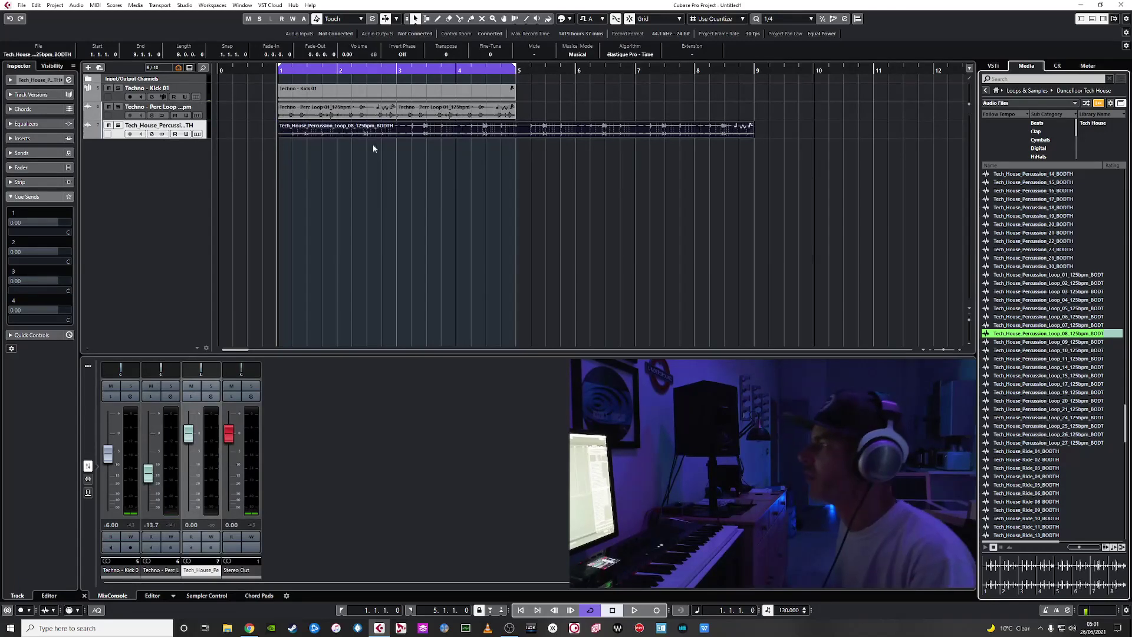
Duplicate the kick and Techno percussion loop events to fill eight bars and set the cycle range to the eight-bar percussion loop.
{"action": "left_click", "coordinate": [543, 116]}
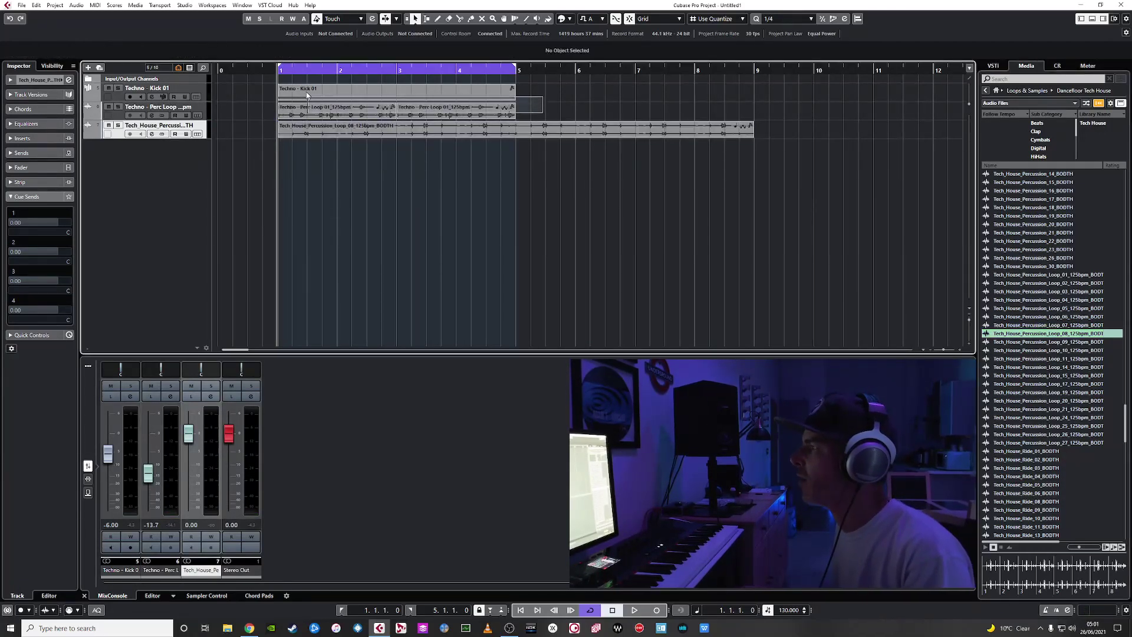
{"action": "left_click_drag", "start_coordinate": [306, 93], "coordinate": [305, 92]}
{"action": "key", "text": "ctrl+d"}
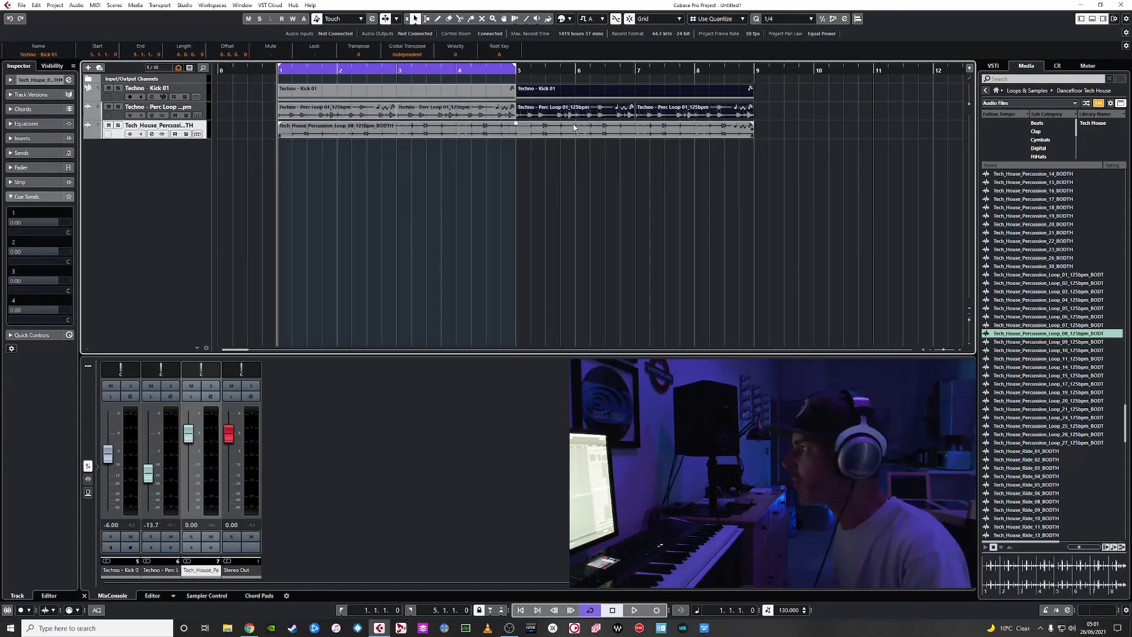
{"action": "left_click", "coordinate": [598, 133]}
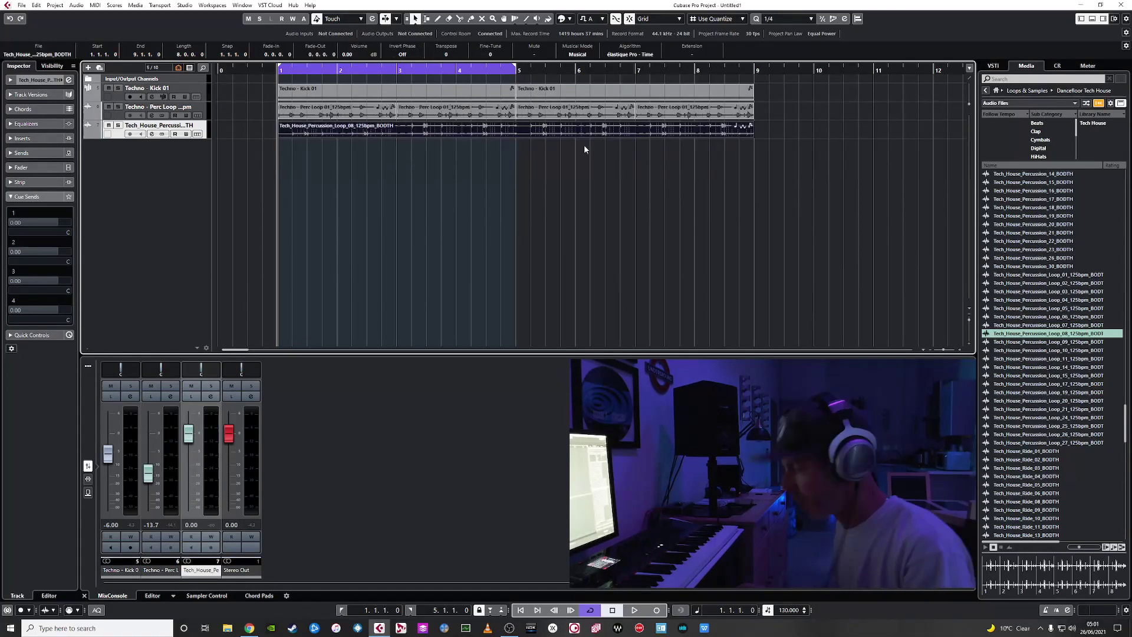
{"action": "key", "text": "p"}
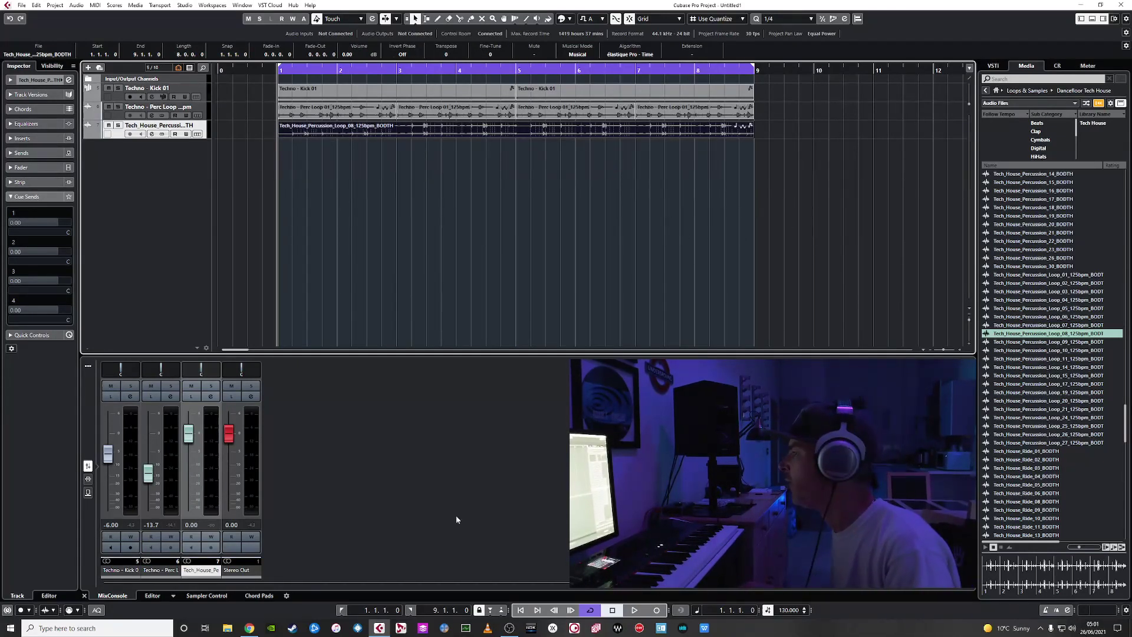
Preview the Tech House bass loops and place Tech_House_Bass_Loop_14_125bpm_D on a new track at bar 1.
{"action": "scroll", "coordinate": [1011, 381], "scroll_direction": "up", "scroll_amount": 20}
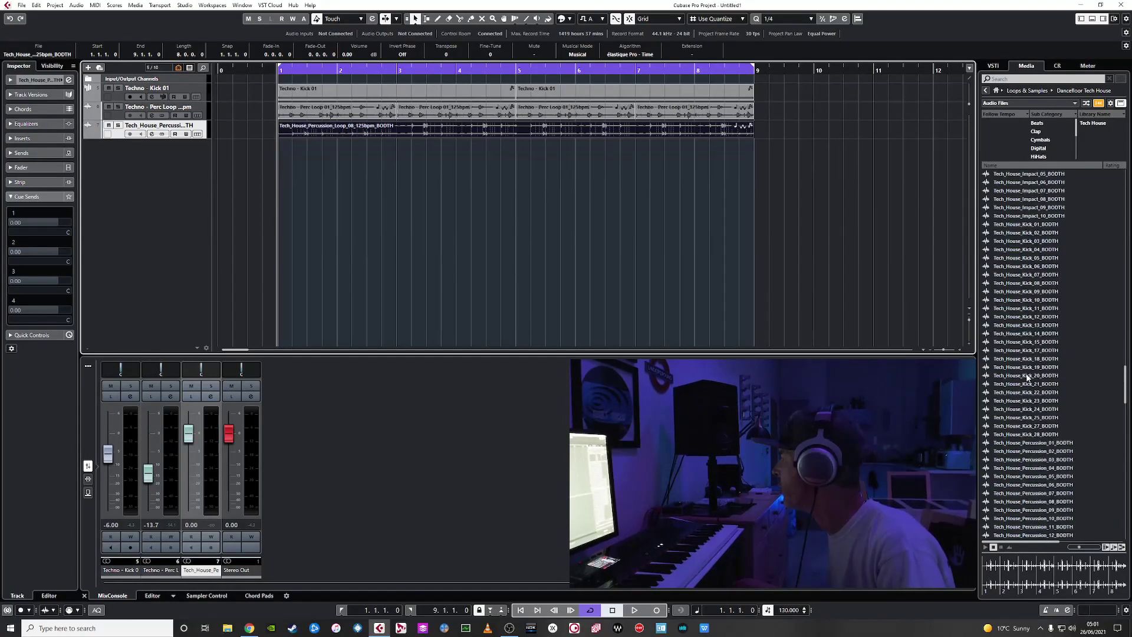
{"action": "scroll", "coordinate": [1025, 372], "scroll_direction": "up", "scroll_amount": 20}
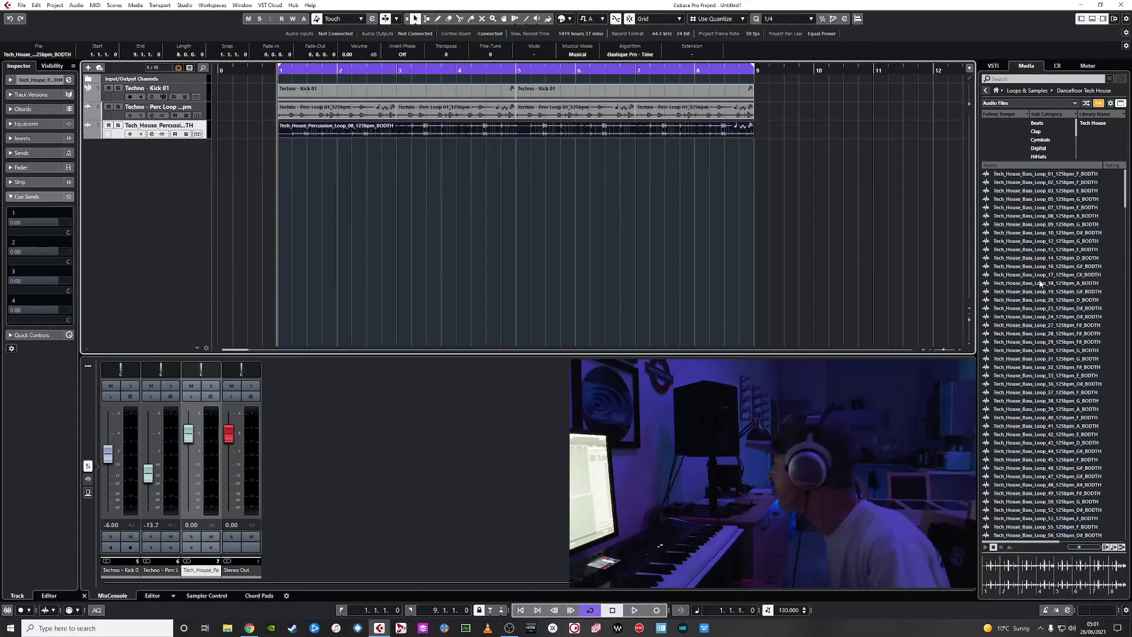
{"action": "left_click", "coordinate": [1040, 275]}
{"action": "left_click", "coordinate": [1039, 308]}
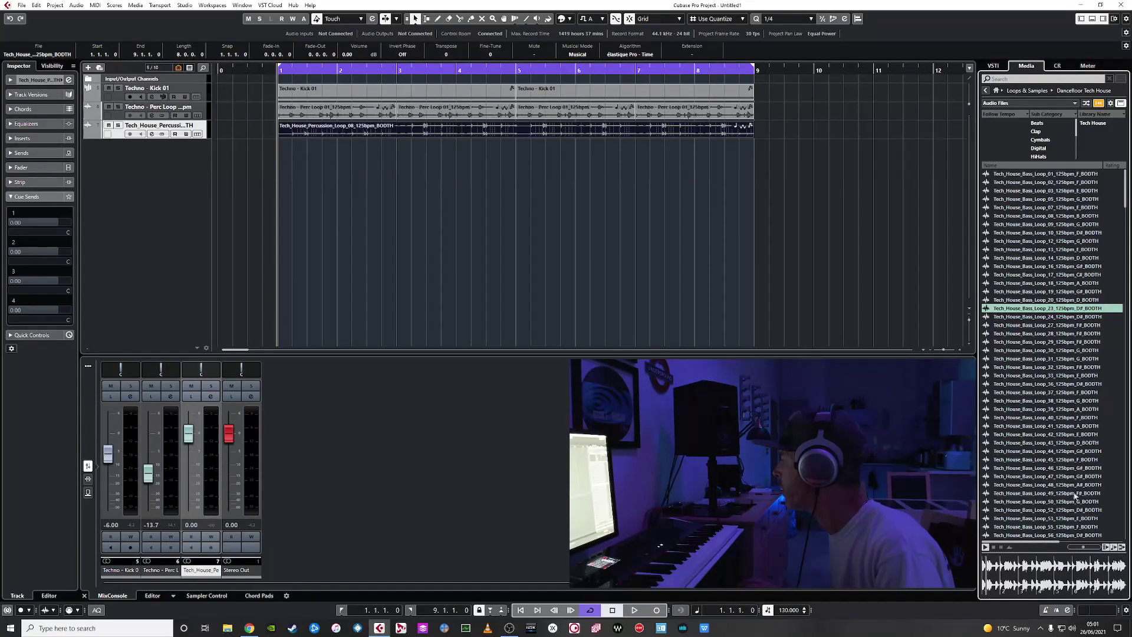
{"action": "left_click", "coordinate": [1061, 209]}
{"action": "left_click", "coordinate": [1038, 260]}
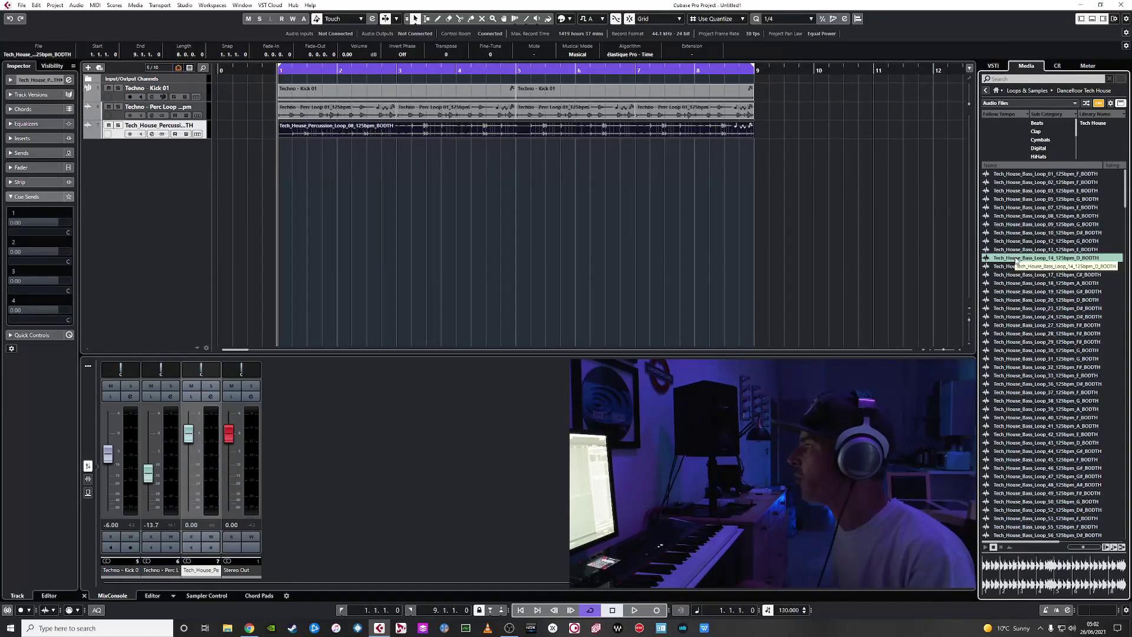
{"action": "left_click_drag", "start_coordinate": [901, 259], "coordinate": [282, 152]}
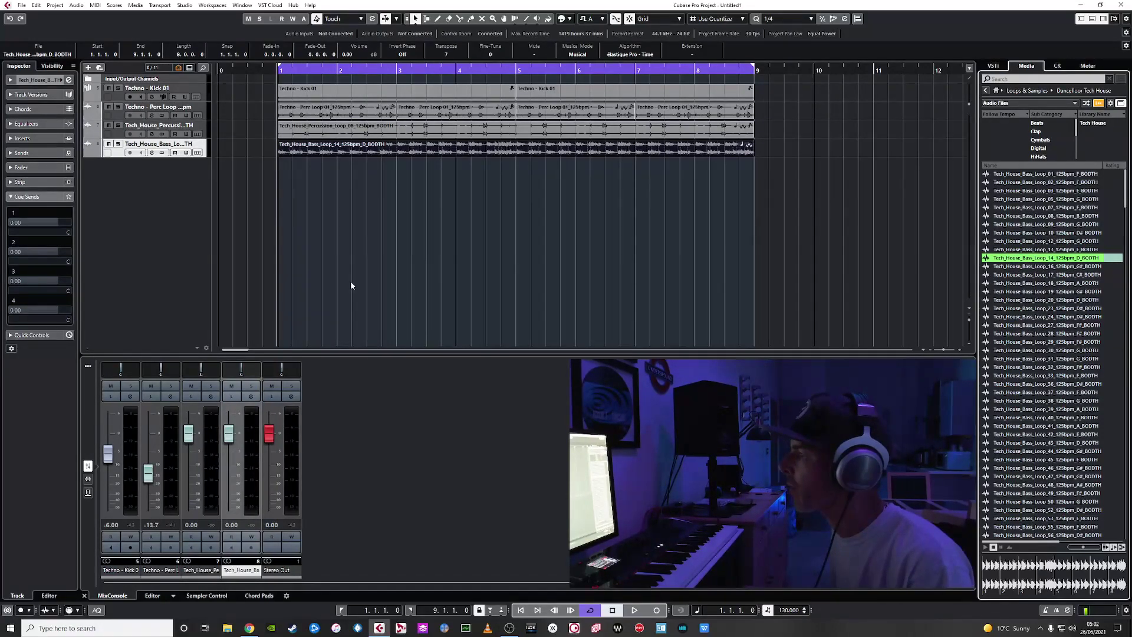
Return to the Loops & Samples overview and, during playback, lower the bass loop to -7.28 dB and the Tech House percussion loop to -13.5 dB.
{"action": "left_click", "coordinate": [986, 91]}
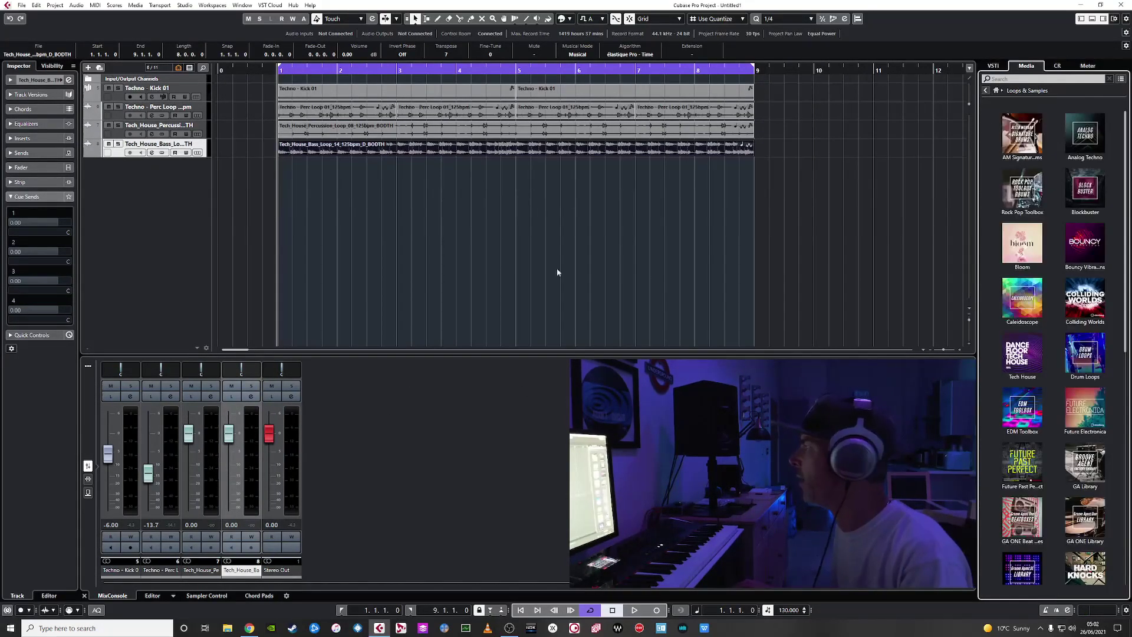
{"action": "key", "text": "space"}
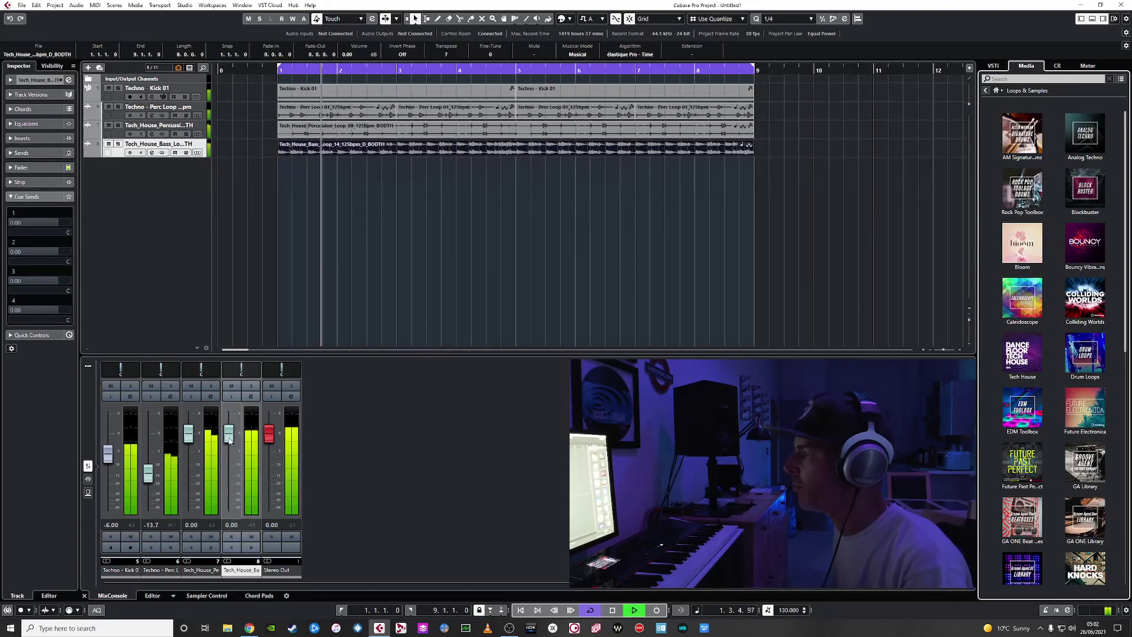
{"action": "left_click_drag", "start_coordinate": [229, 442], "coordinate": [227, 468]}
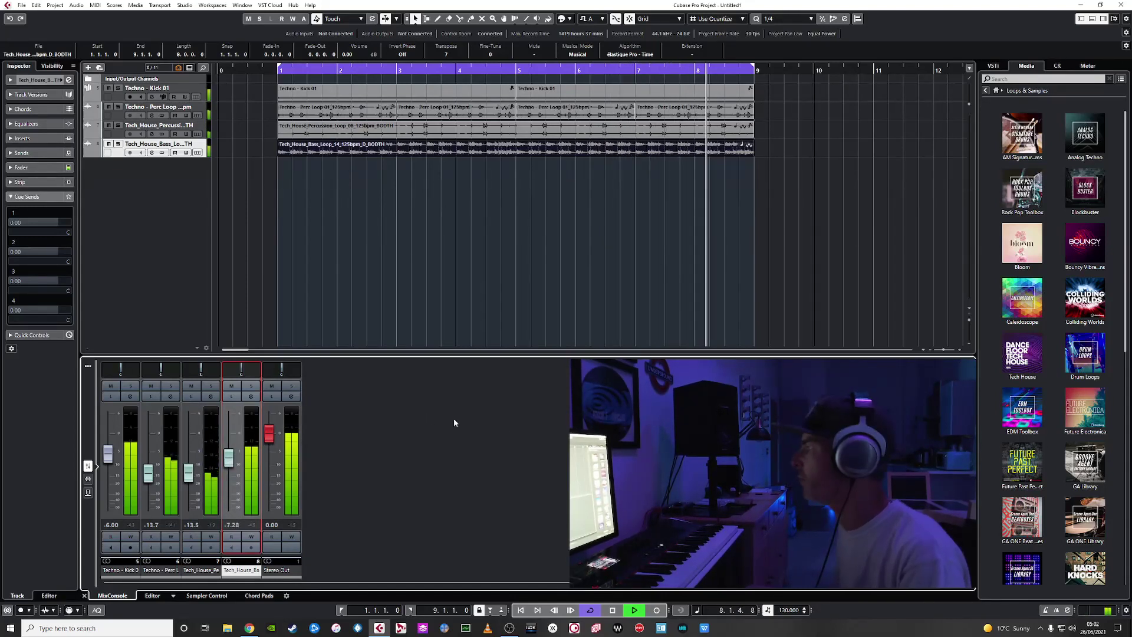
With the master meter shown, lower the Tech House percussion loop to -16.4 dB, raise the Techno percussion loop to -12.8 dB, and stop playback.
{"action": "left_click", "coordinate": [1086, 65]}
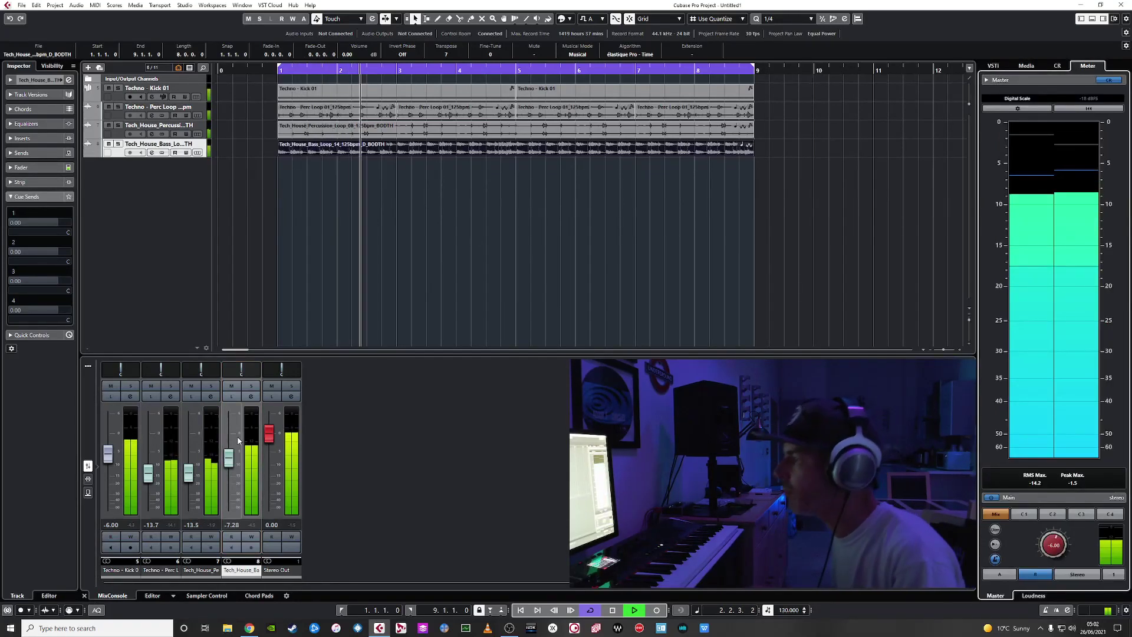
{"action": "left_click_drag", "start_coordinate": [189, 472], "coordinate": [189, 475]}
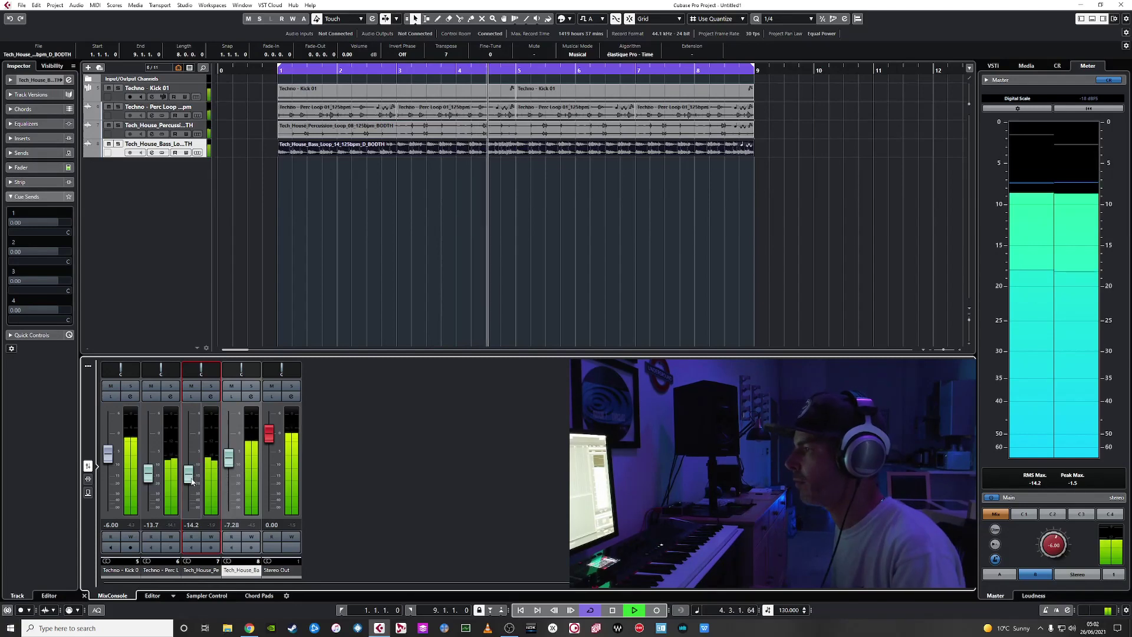
{"action": "left_click_drag", "start_coordinate": [189, 473], "coordinate": [152, 476]}
{"action": "key", "text": "space"}
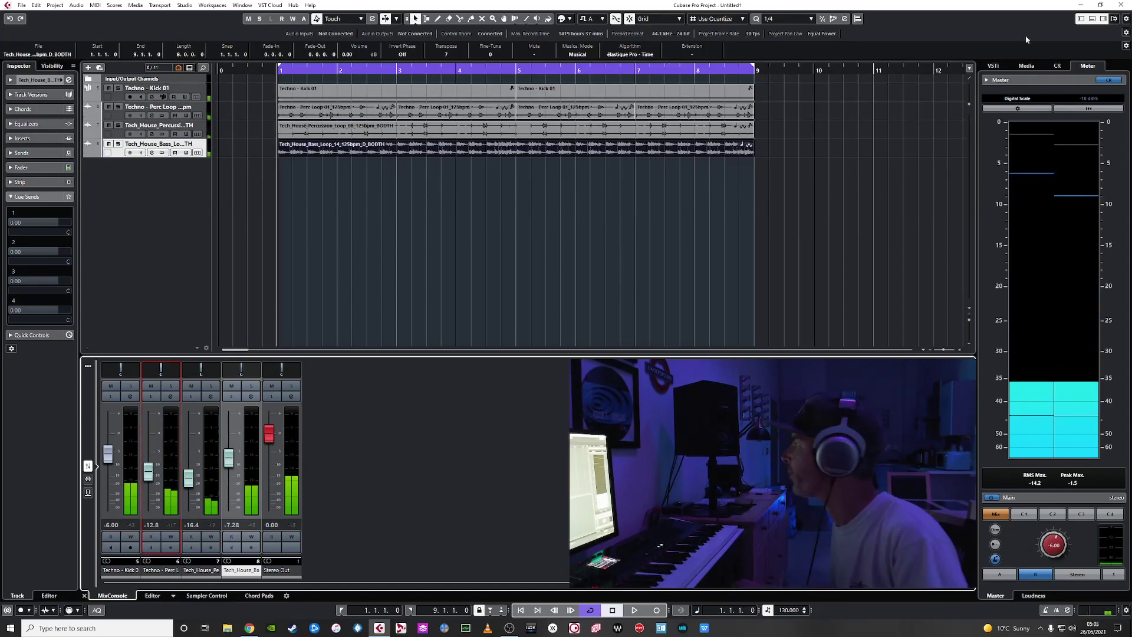
Find the synth loops in the Dancefloor Tech House library and preview Tech_House_Synth_Loop_04_125bpm_A with the groove playing.
{"action": "left_click", "coordinate": [1026, 66]}
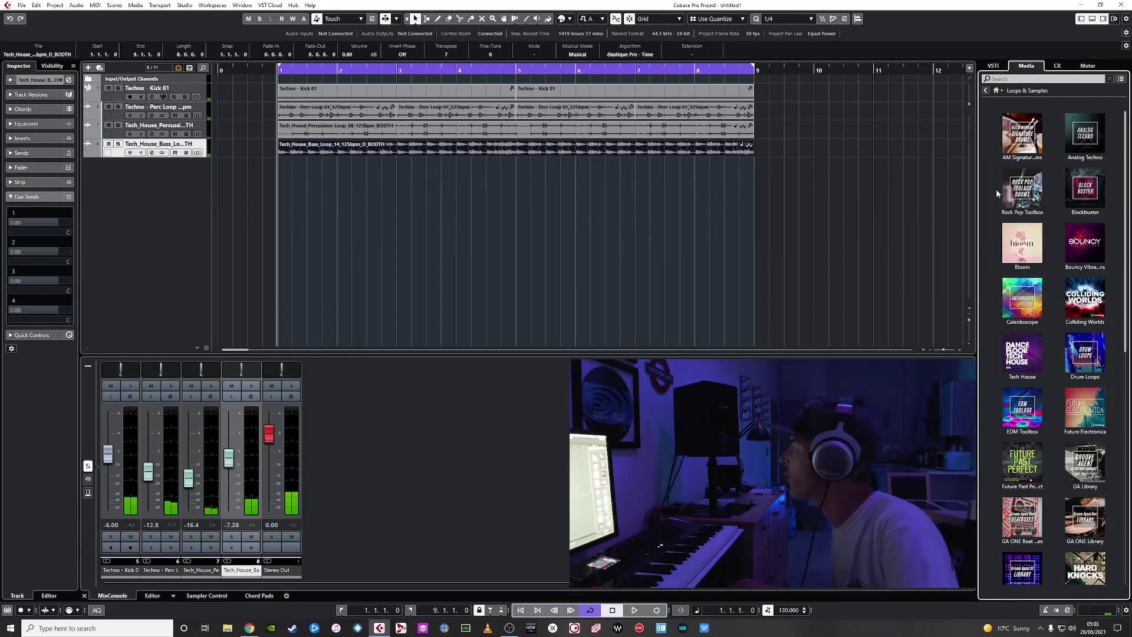
{"action": "left_click", "coordinate": [1022, 353]}
{"action": "scroll", "coordinate": [1073, 407], "scroll_direction": "down", "scroll_amount": 20}
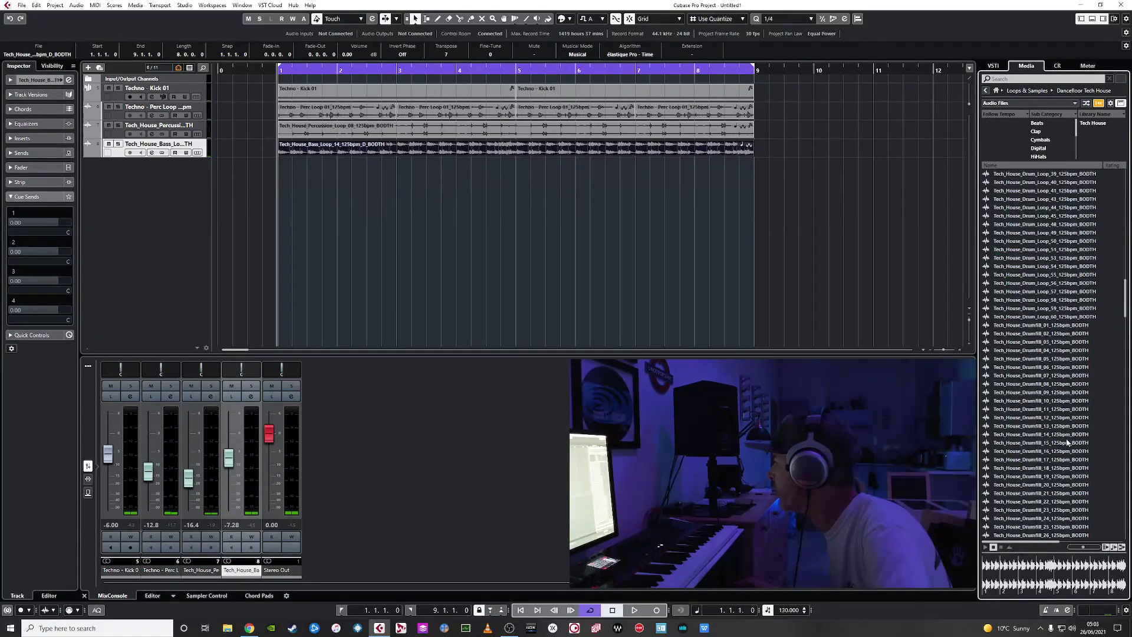
{"action": "scroll", "coordinate": [1061, 447], "scroll_direction": "down", "scroll_amount": 15}
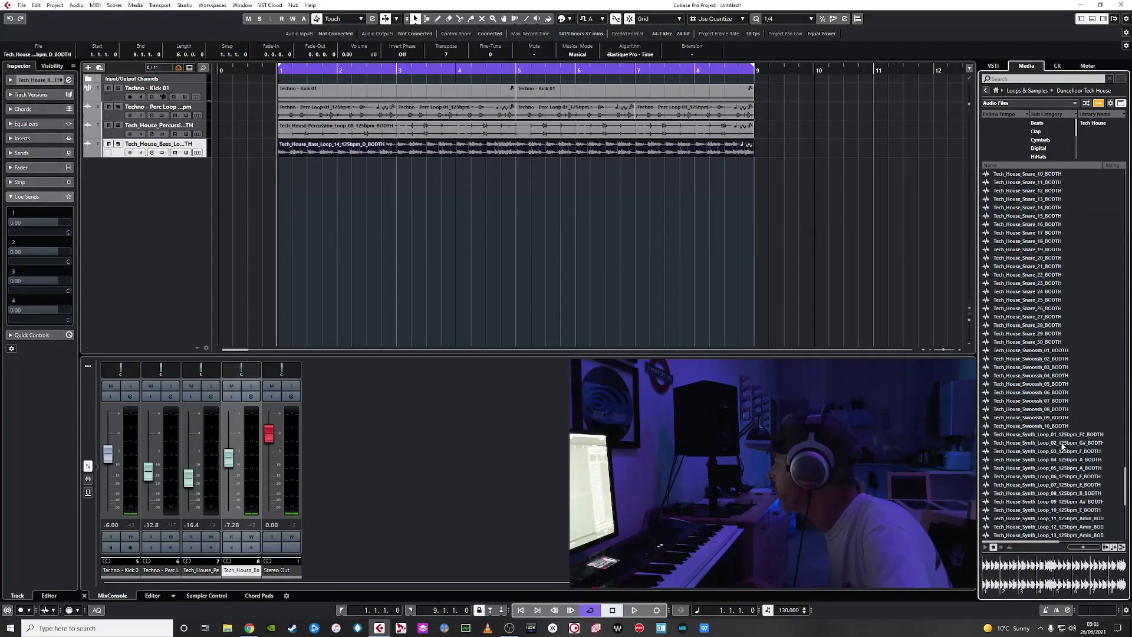
{"action": "left_click", "coordinate": [1053, 458]}
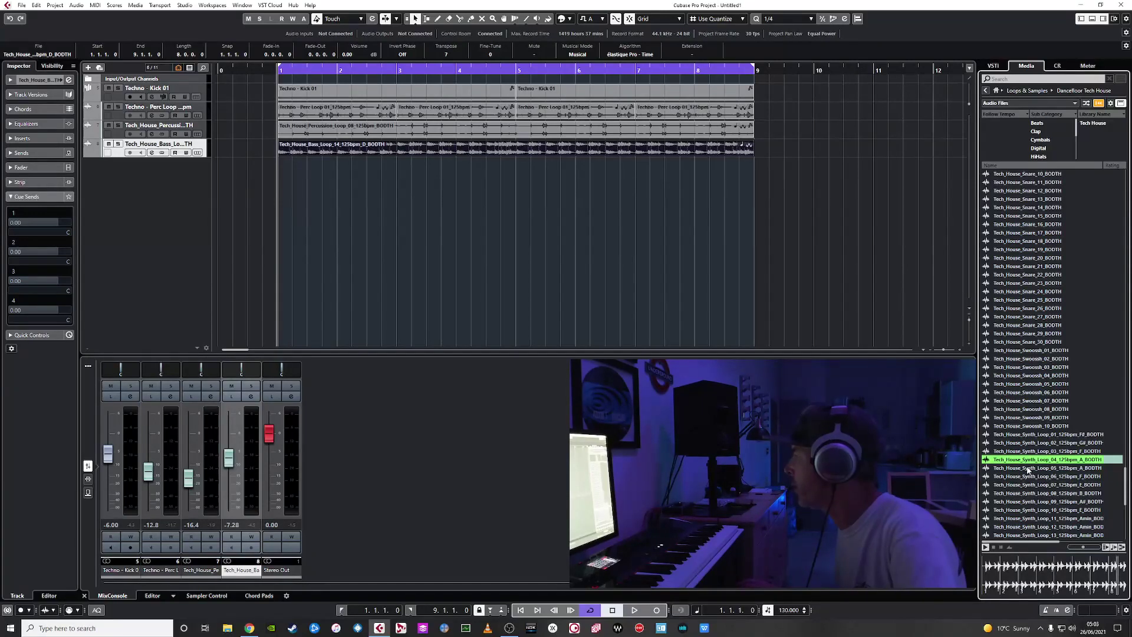
{"action": "left_click", "coordinate": [1029, 470]}
{"action": "key", "text": "Up"}
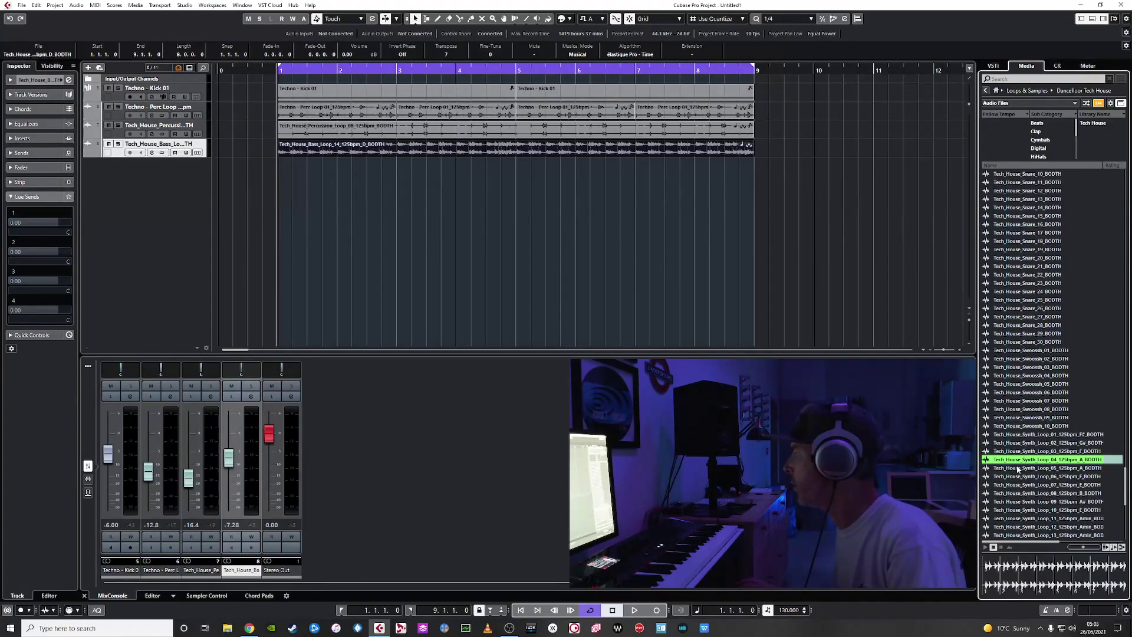
{"action": "key", "text": "space"}
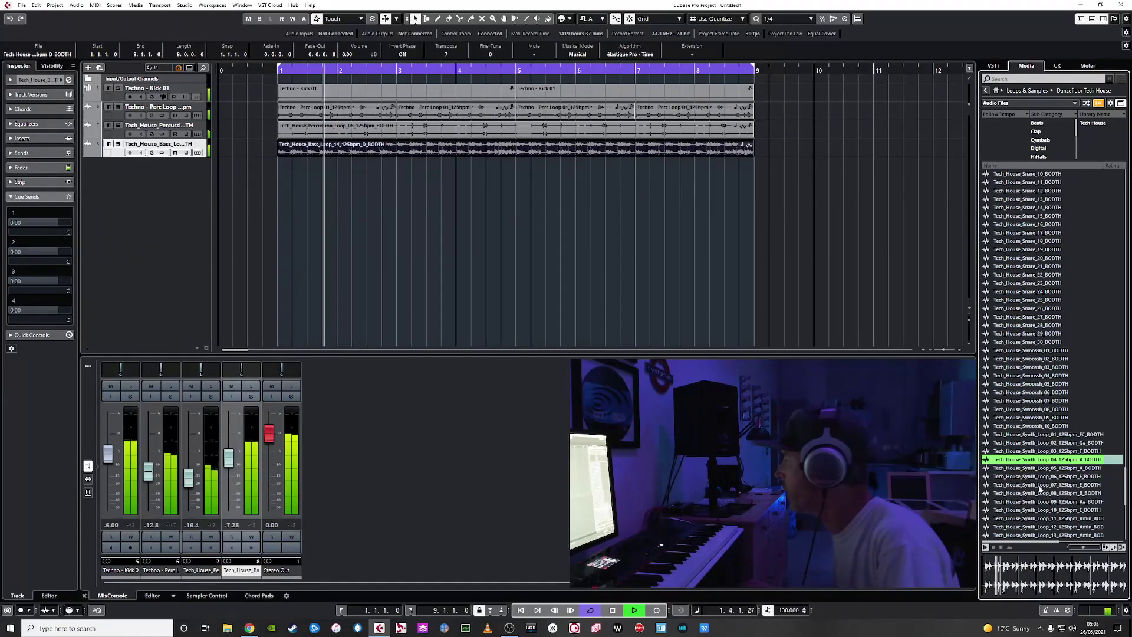
Preview more Tech House synth loops, place Tech_House_Synth_Loop_18_125bpm_F on a new track at bar 1, and stop playback.
{"action": "left_click", "coordinate": [1032, 484]}
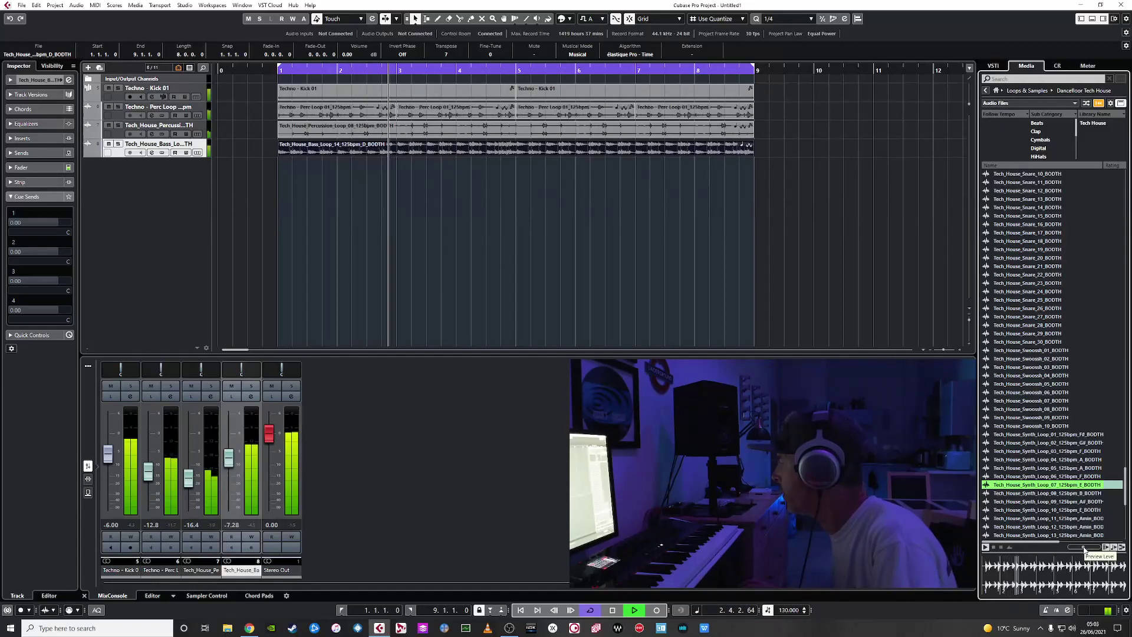
{"action": "key", "text": "Down"}
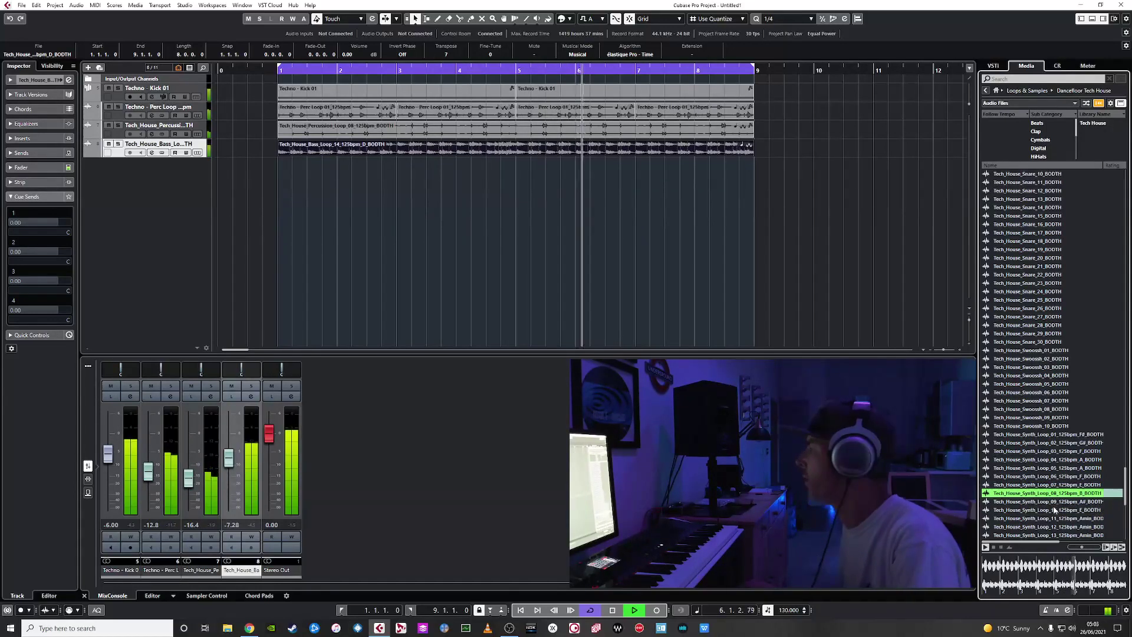
{"action": "key", "text": "Down"}
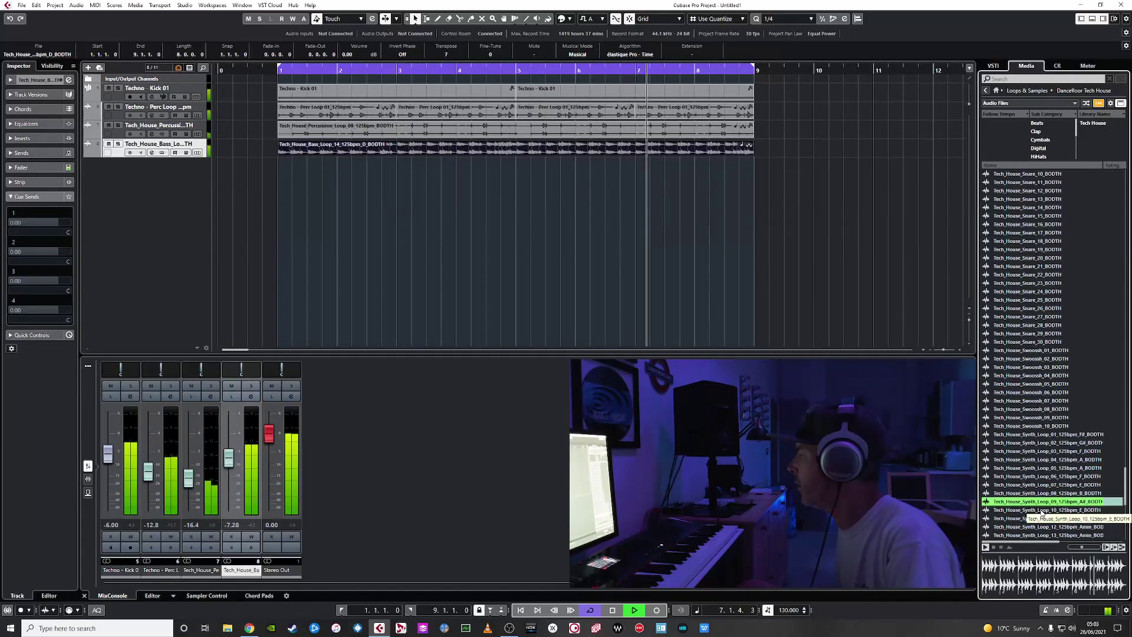
{"action": "key", "text": "Down"}
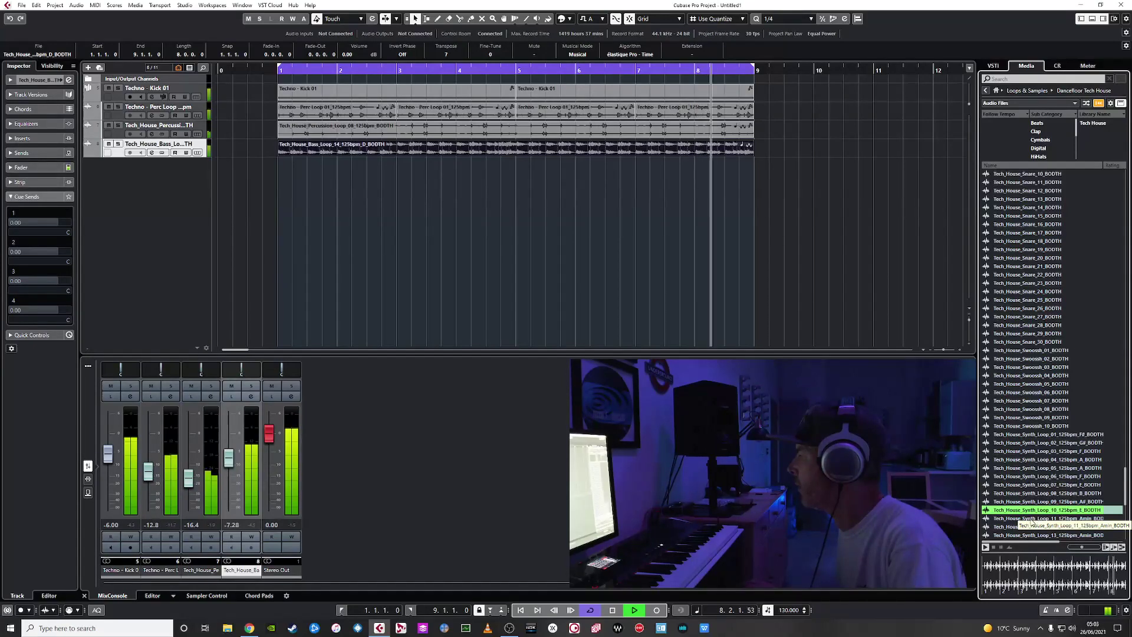
{"action": "scroll", "coordinate": [1035, 398], "scroll_direction": "down", "scroll_amount": 6}
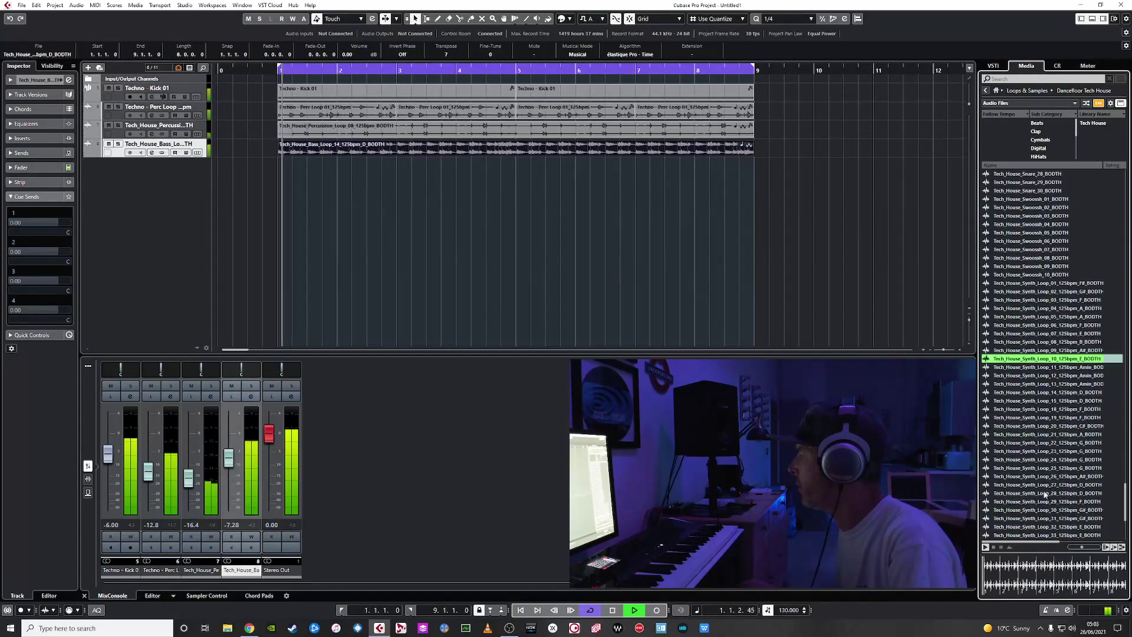
{"action": "left_click", "coordinate": [1035, 393]}
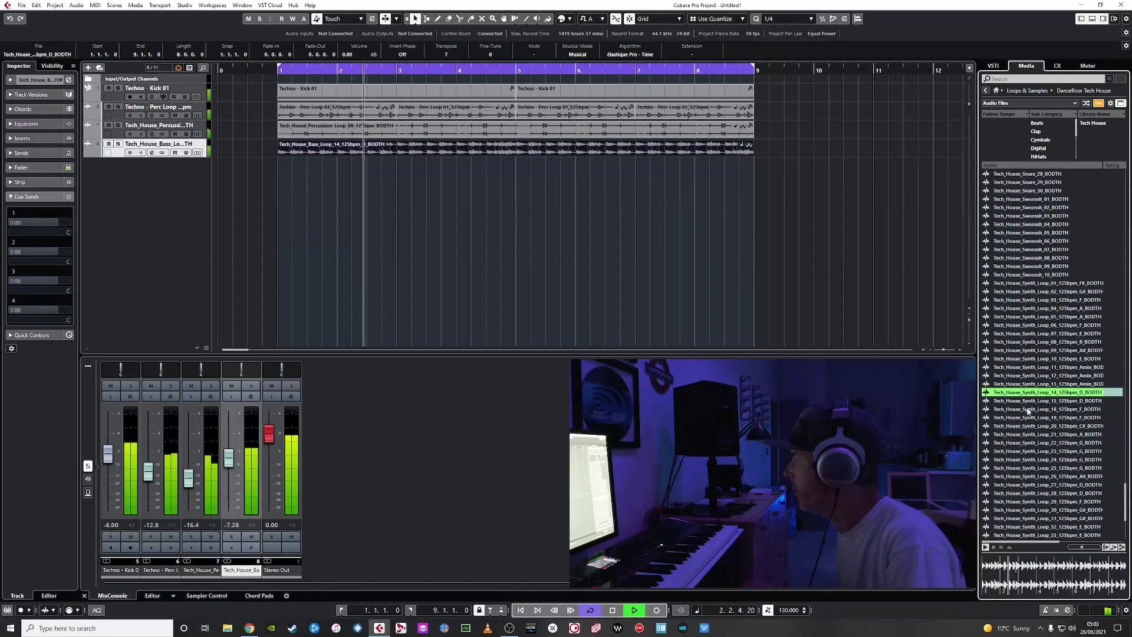
{"action": "left_click", "coordinate": [1034, 409]}
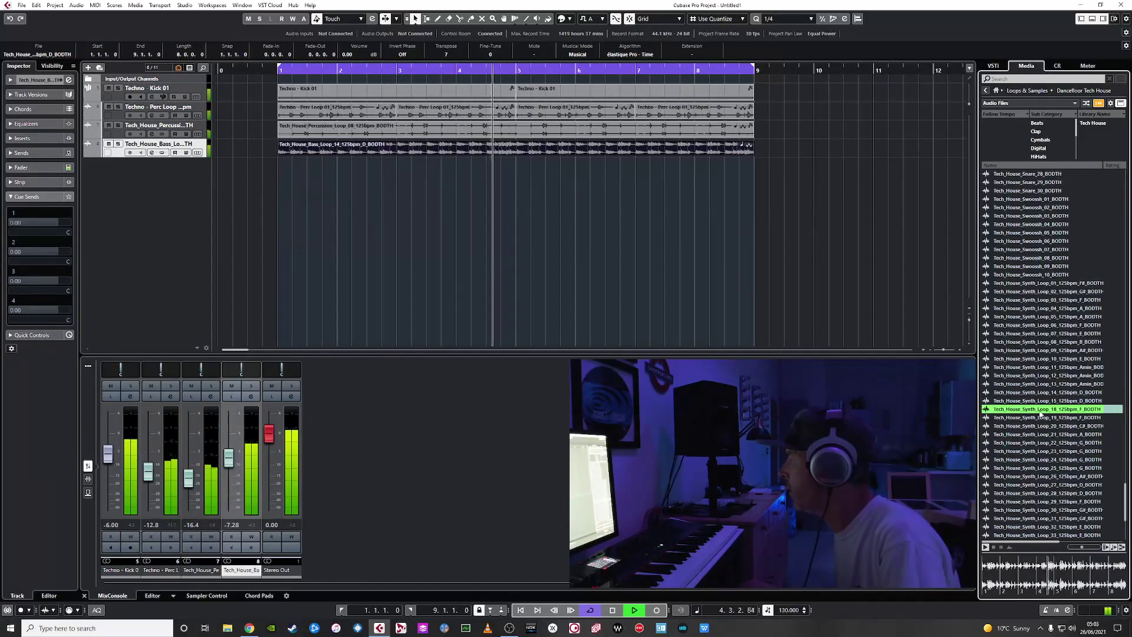
{"action": "left_click_drag", "start_coordinate": [1041, 412], "coordinate": [280, 165]}
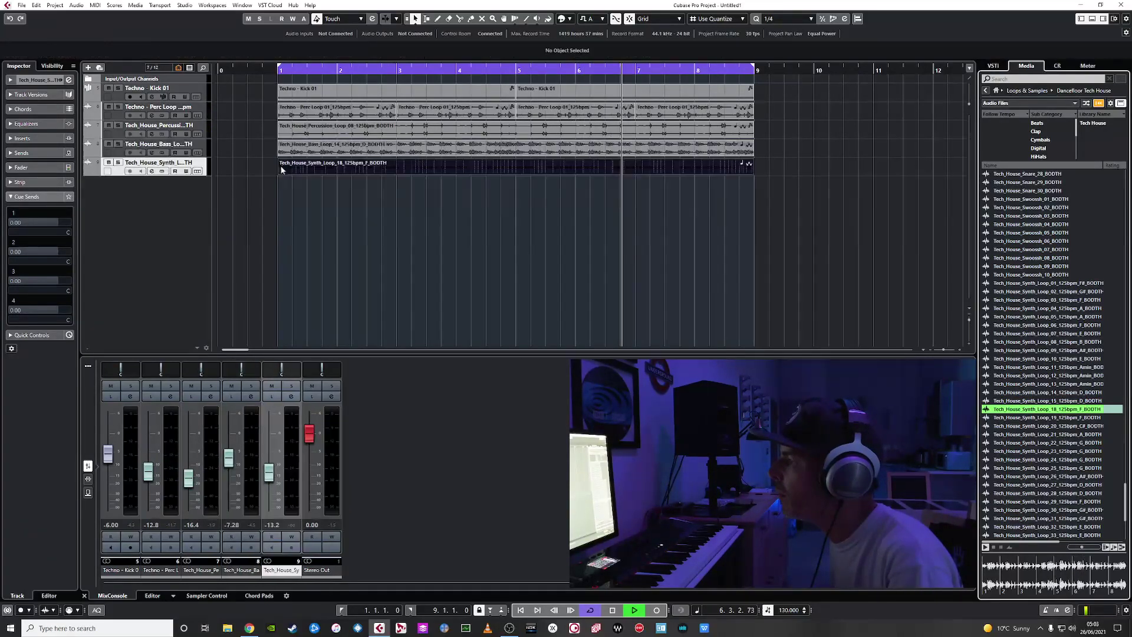
{"action": "key", "text": "space"}
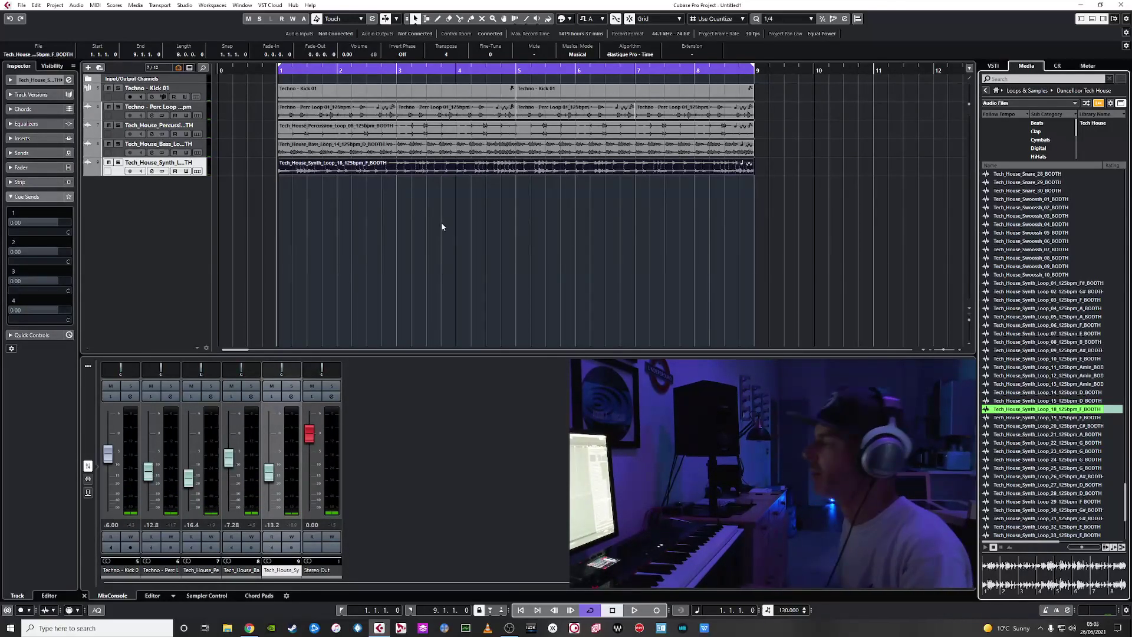
Preview Tech_House_Synth_Loop_48_125bpm_E with the groove playing and place it on a new track at bar 1.
{"action": "key", "text": "space"}
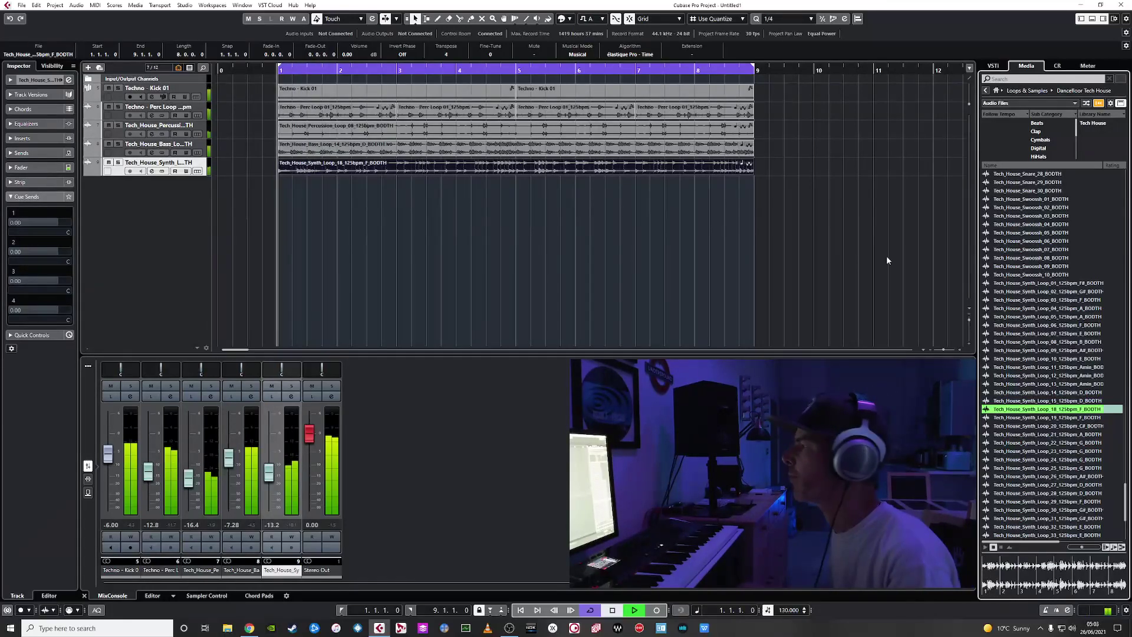
{"action": "scroll", "coordinate": [1041, 454], "scroll_direction": "down", "scroll_amount": 7}
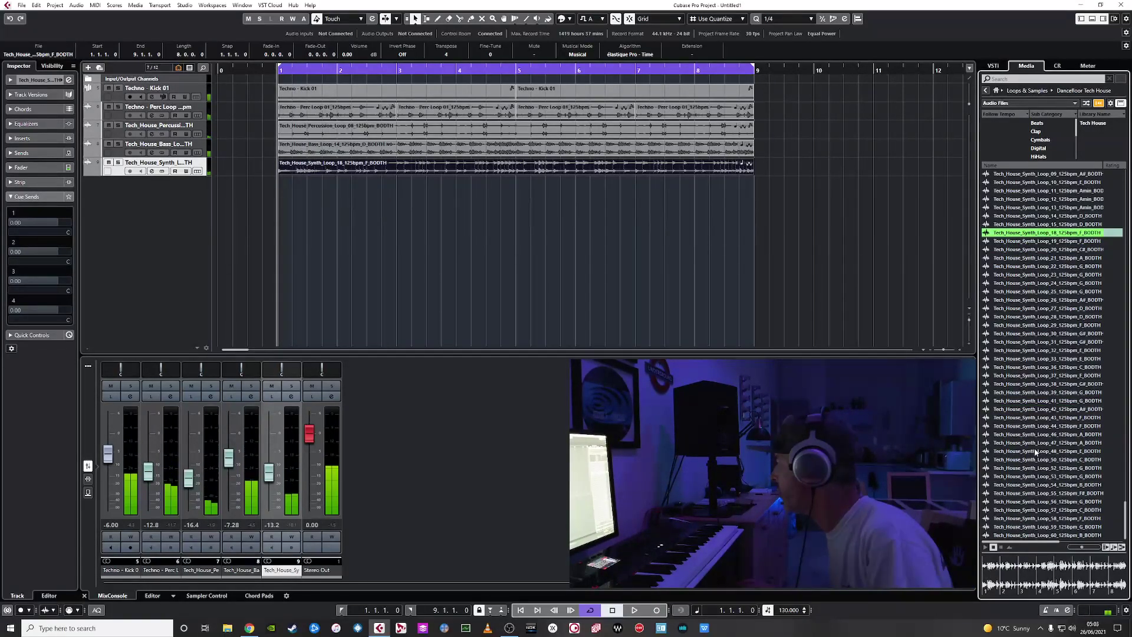
{"action": "left_click", "coordinate": [1035, 452]}
{"action": "key", "text": "space"}
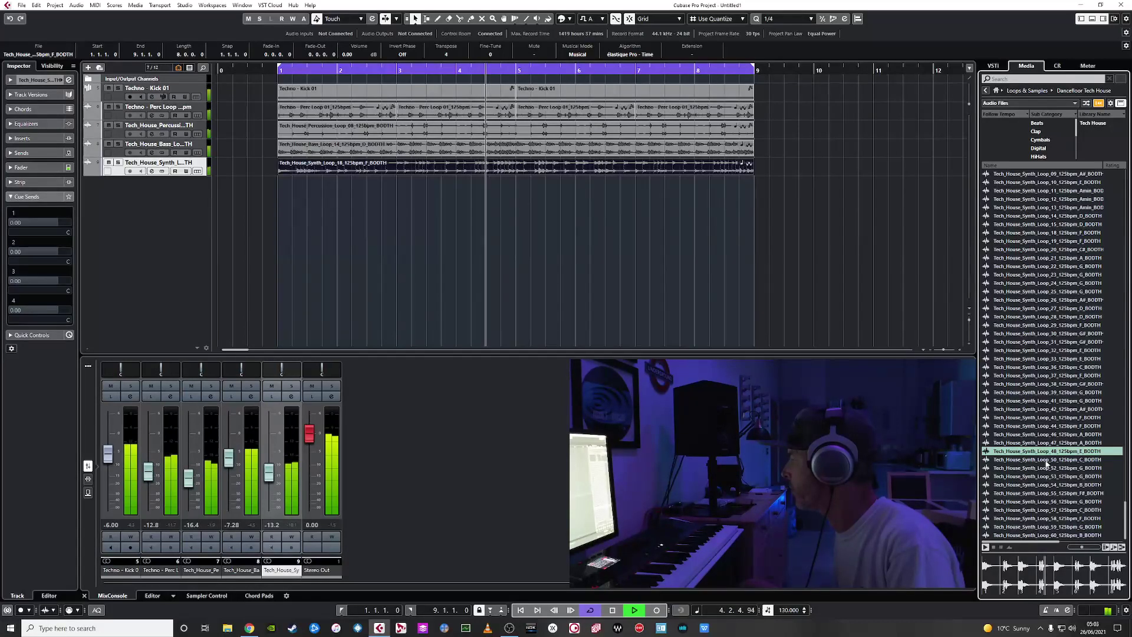
{"action": "left_click_drag", "start_coordinate": [1047, 451], "coordinate": [289, 182]}
{"action": "key", "text": "space"}
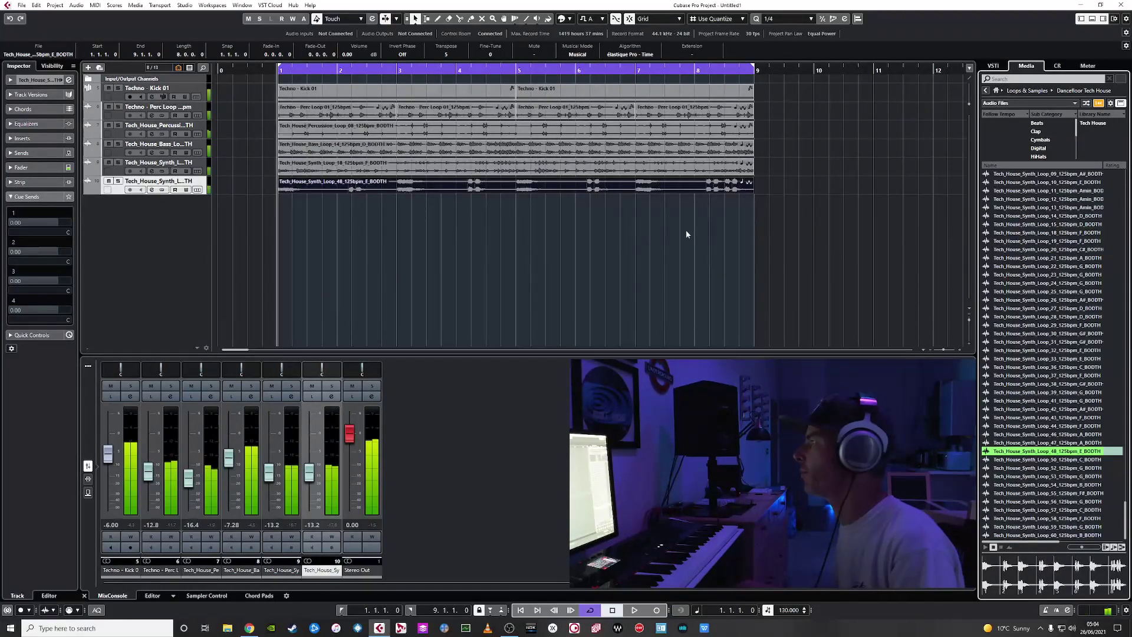
{"action": "key", "text": "space"}
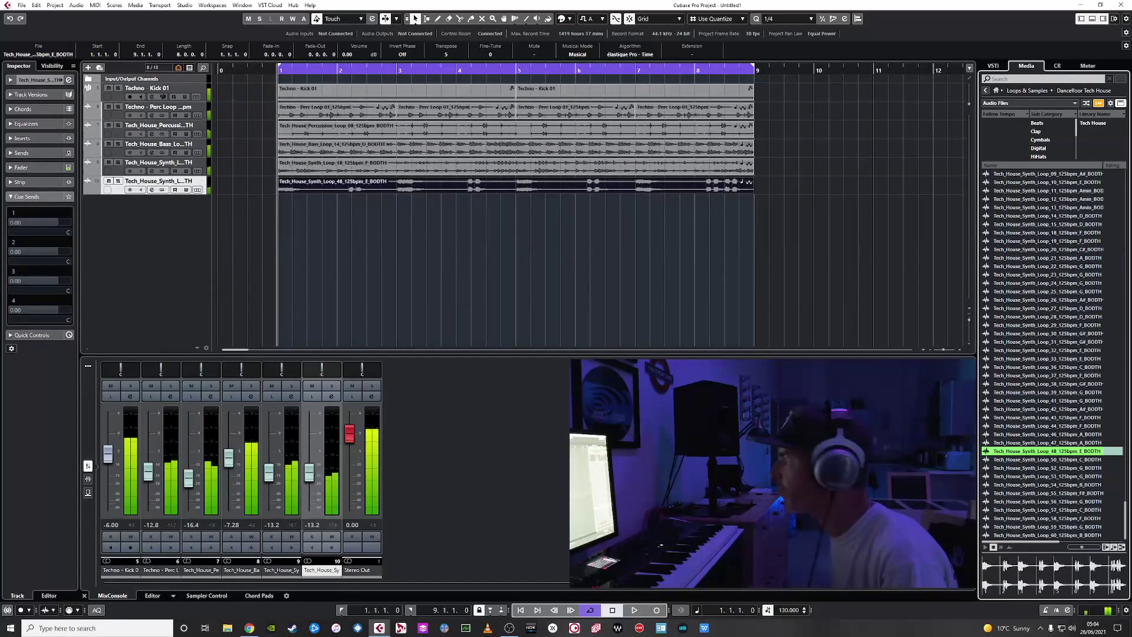
Preview further synth loops during playback, place Tech_House_Synth_Loop_30_125bpm_G# on a new track at bar 1, and return to the media home page.
{"action": "left_click", "coordinate": [1026, 476]}
{"action": "key", "text": "space"}
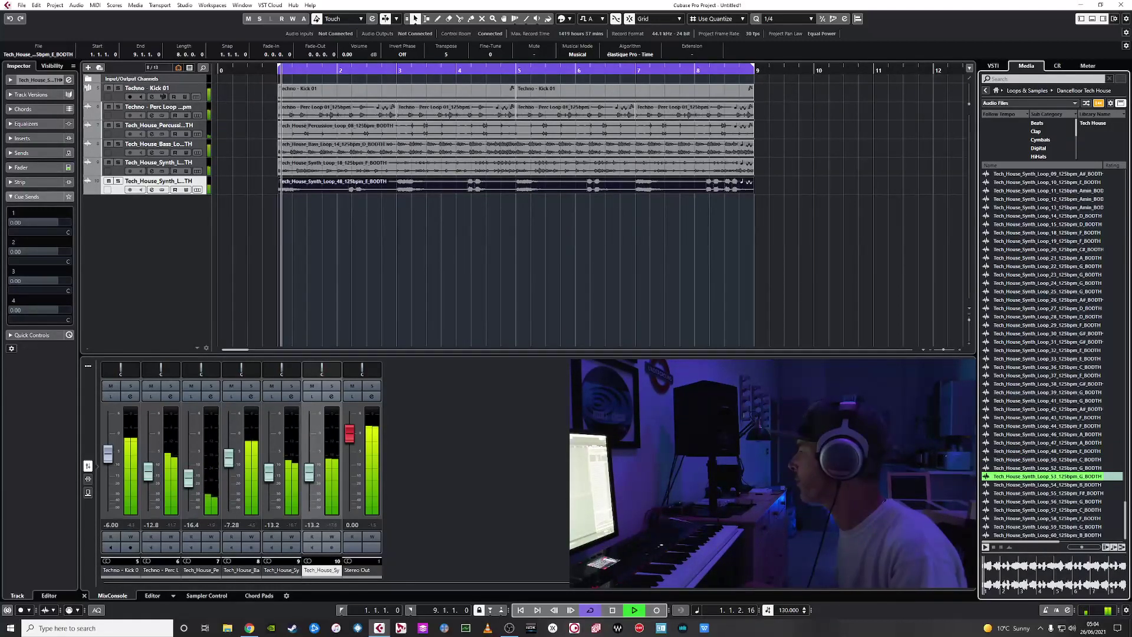
{"action": "left_click", "coordinate": [1026, 510]}
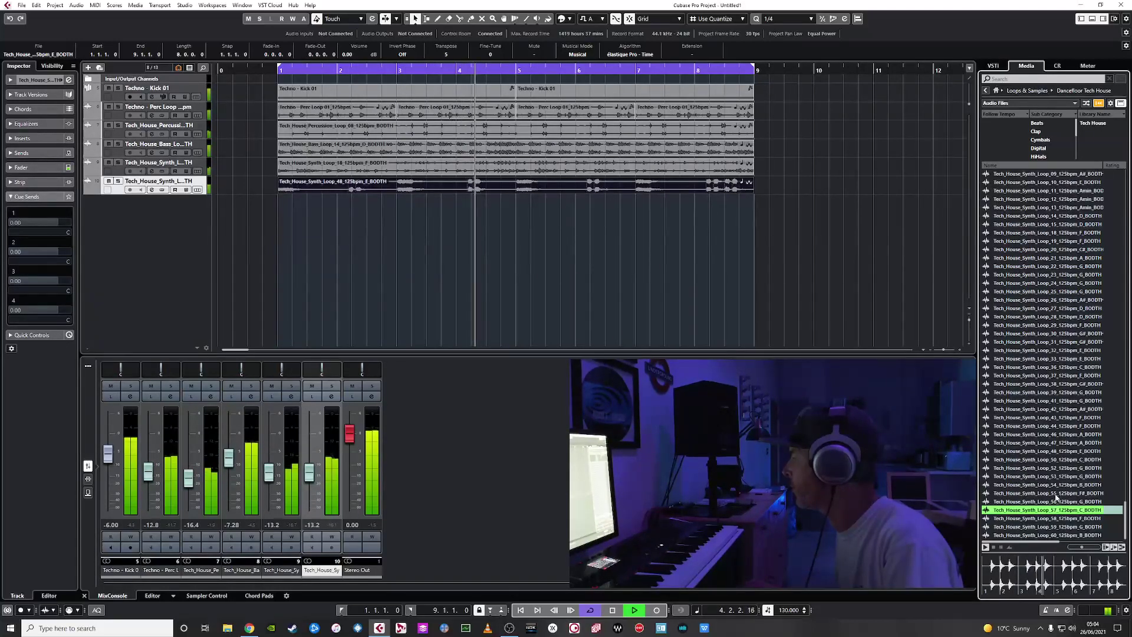
{"action": "left_click", "coordinate": [1048, 528]}
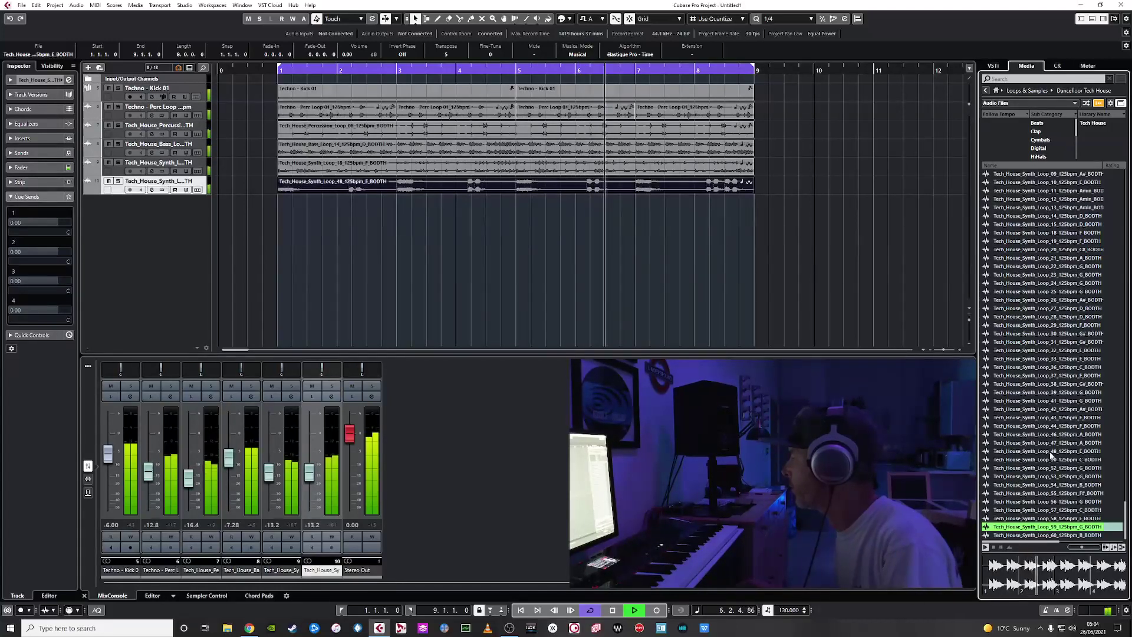
{"action": "left_click", "coordinate": [1053, 334]}
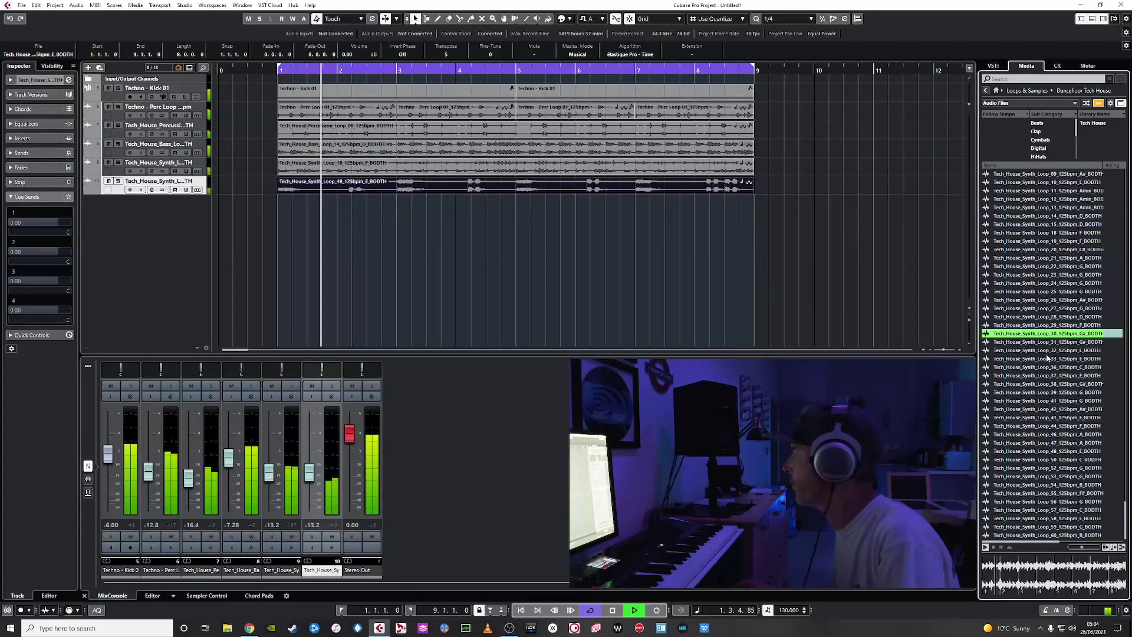
{"action": "left_click_drag", "start_coordinate": [1028, 334], "coordinate": [281, 199]}
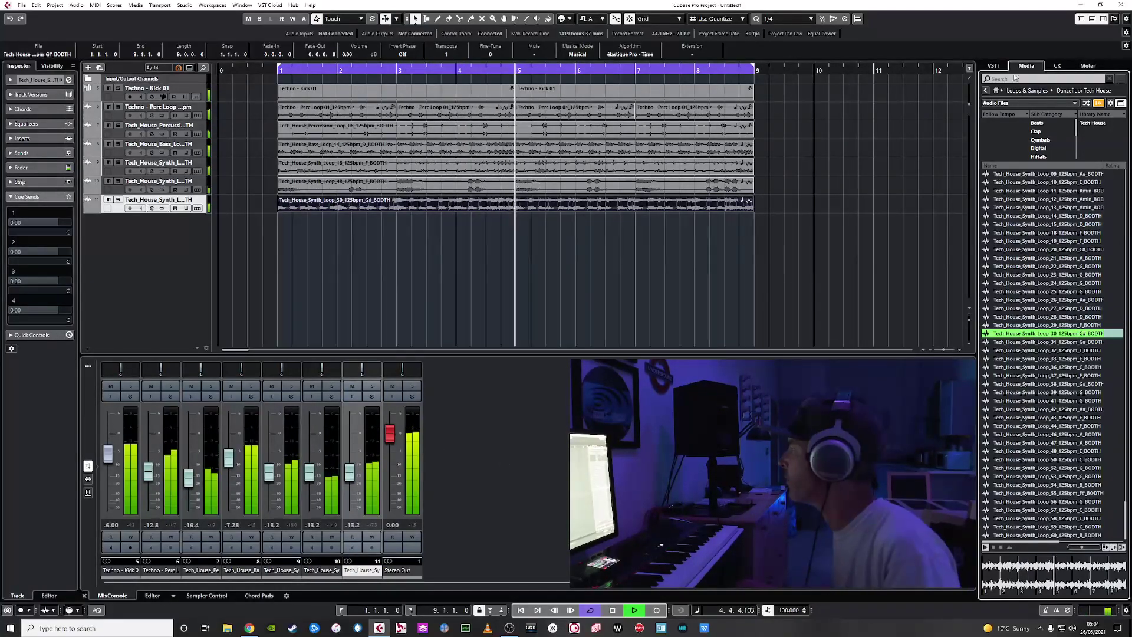
{"action": "left_click", "coordinate": [995, 91]}
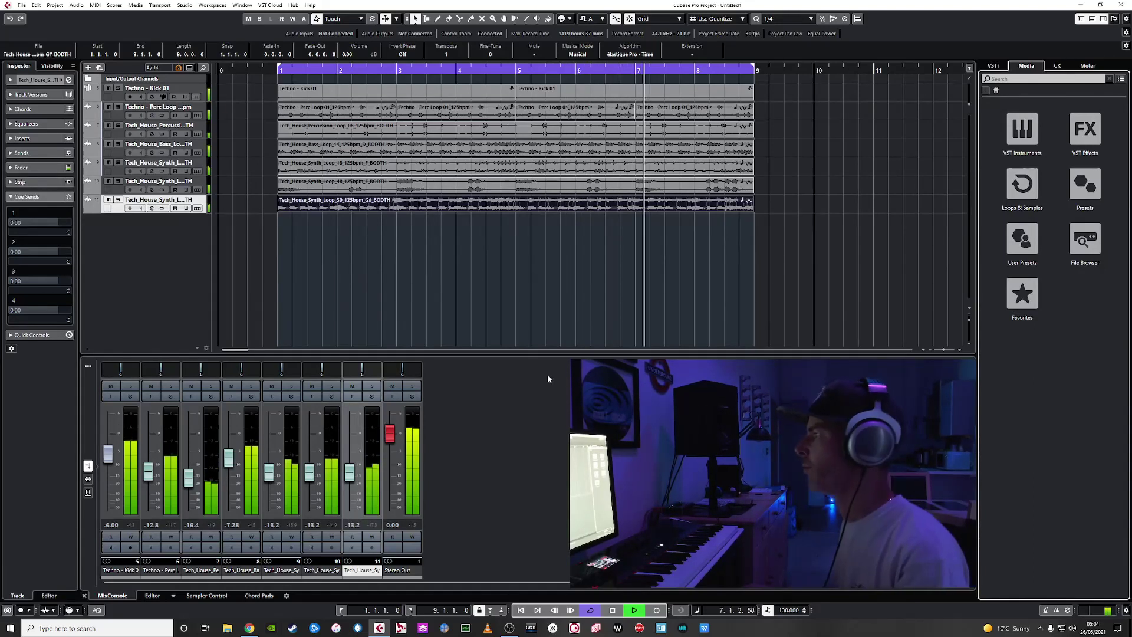
{"action": "key", "text": "space"}
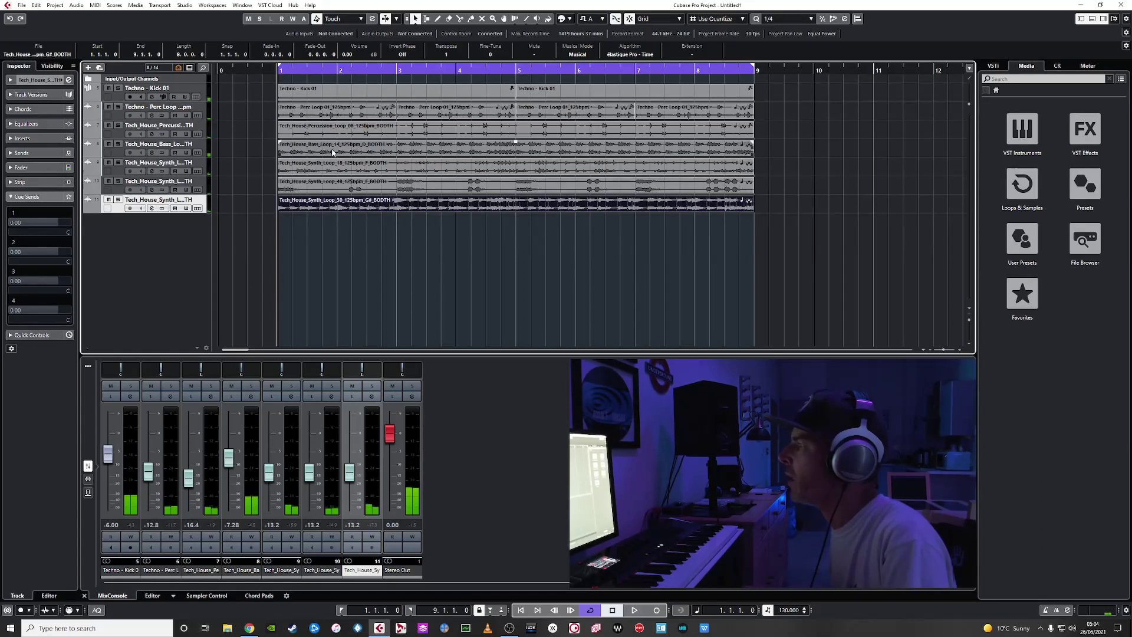
Audition the playing groove with the project root key set in turn to G, G#, E and F#.
{"action": "left_click", "coordinate": [593, 19]}
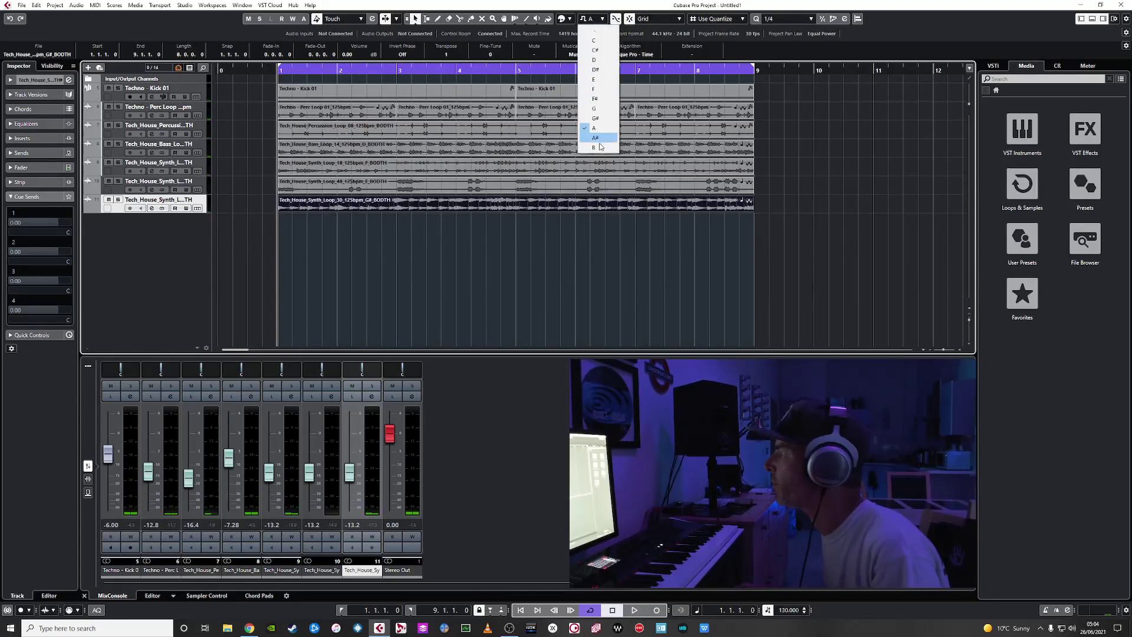
{"action": "left_click", "coordinate": [594, 109]}
{"action": "key", "text": "space"}
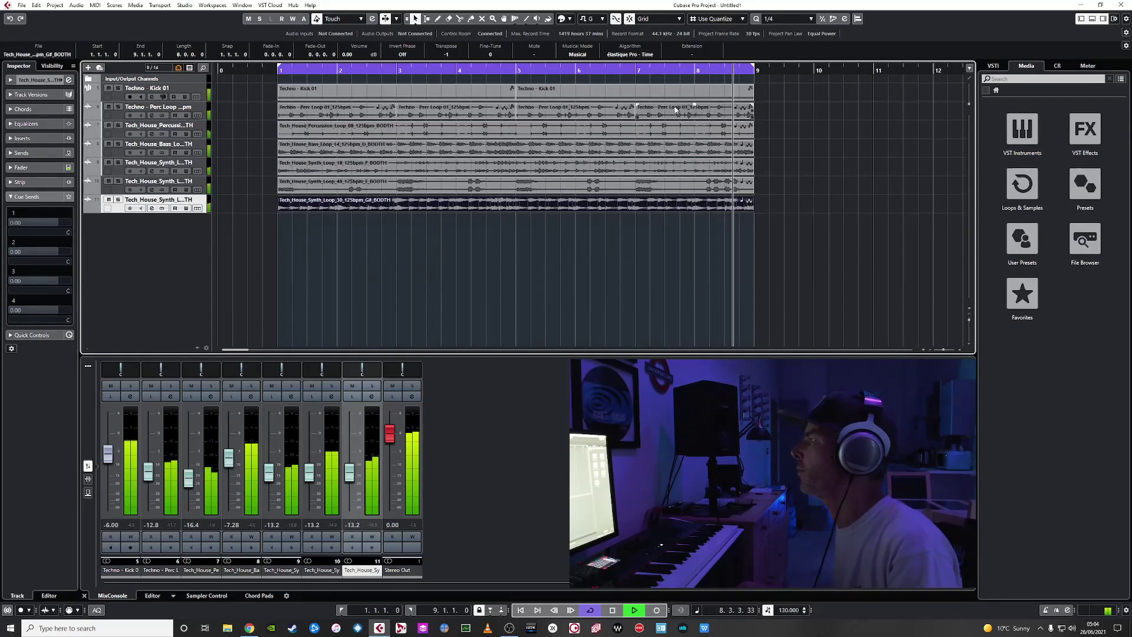
{"action": "left_click", "coordinate": [590, 18]}
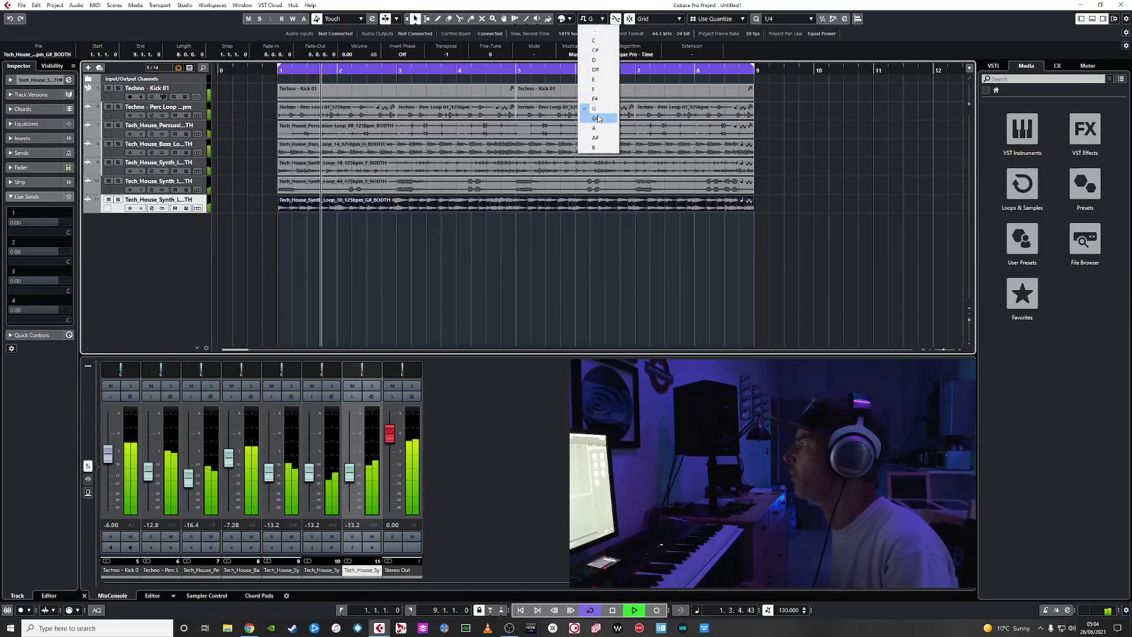
{"action": "left_click", "coordinate": [595, 118]}
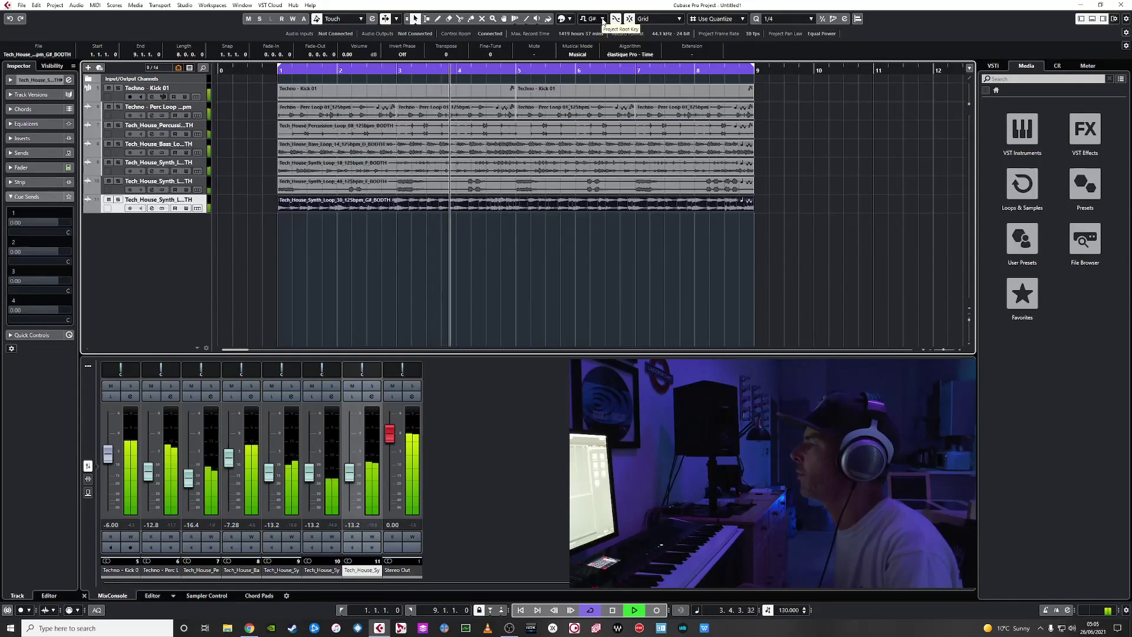
{"action": "left_click", "coordinate": [603, 19]}
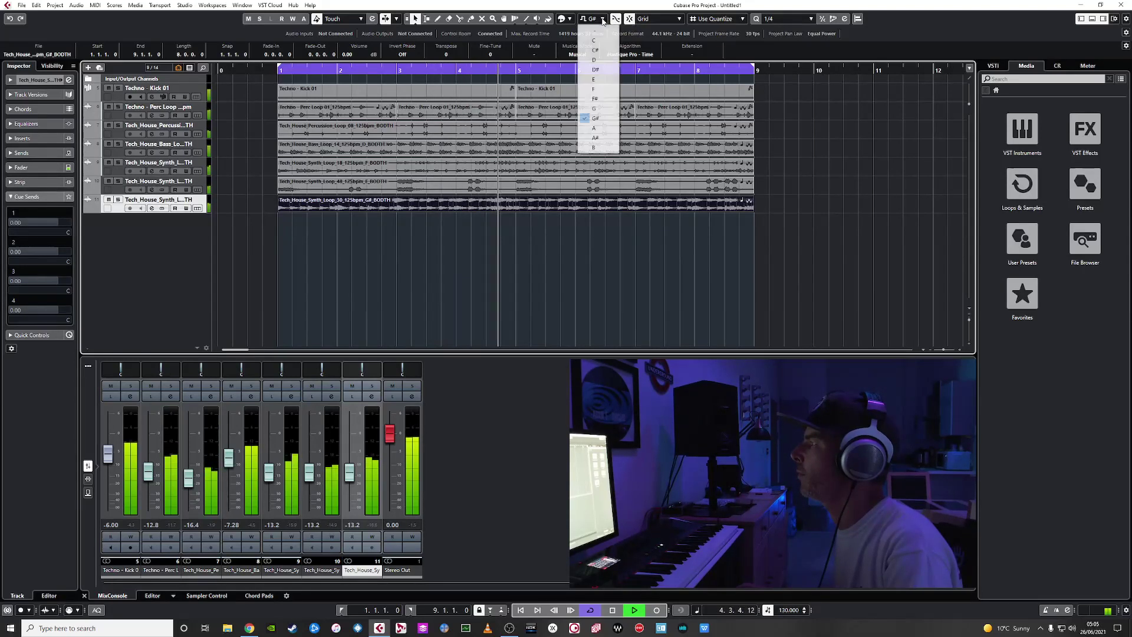
{"action": "left_click", "coordinate": [594, 79]}
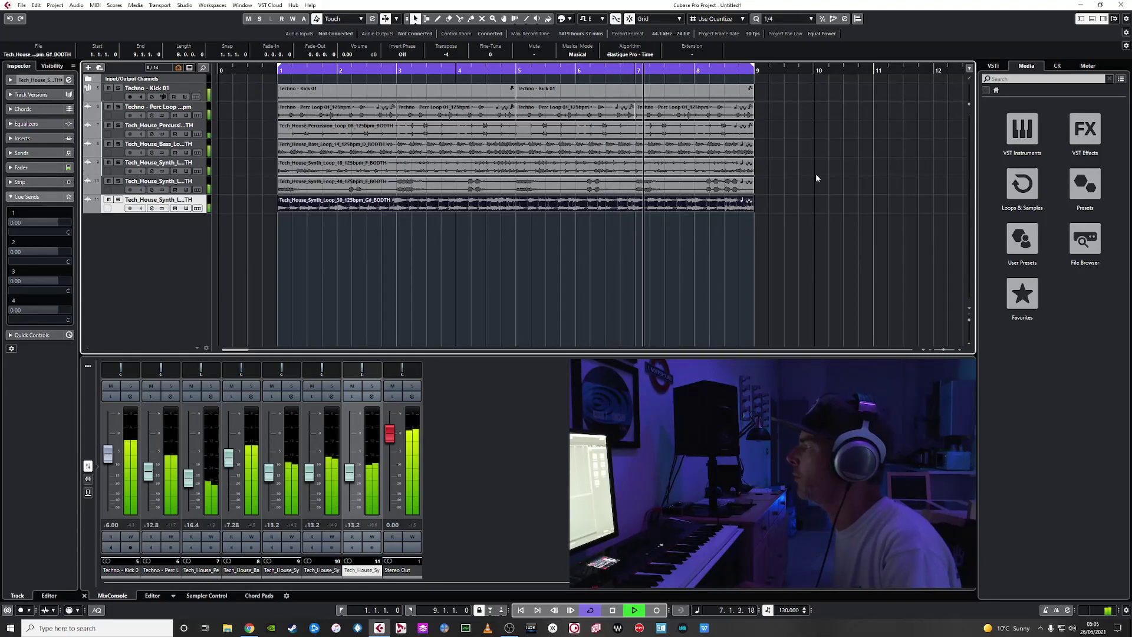
{"action": "left_click", "coordinate": [601, 21]}
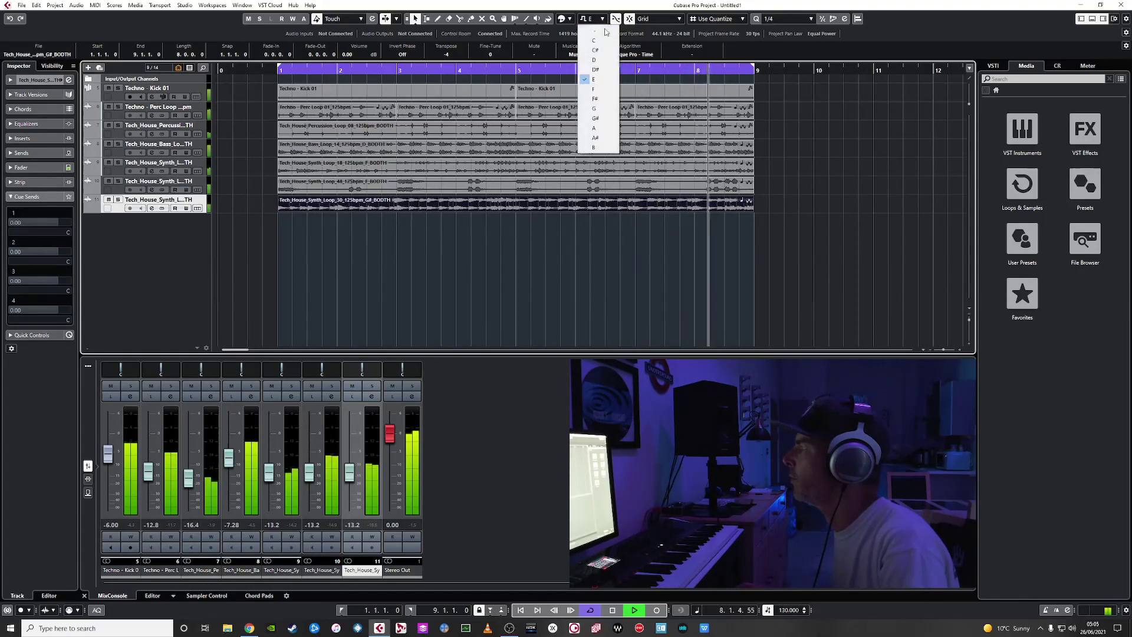
{"action": "left_click", "coordinate": [592, 98]}
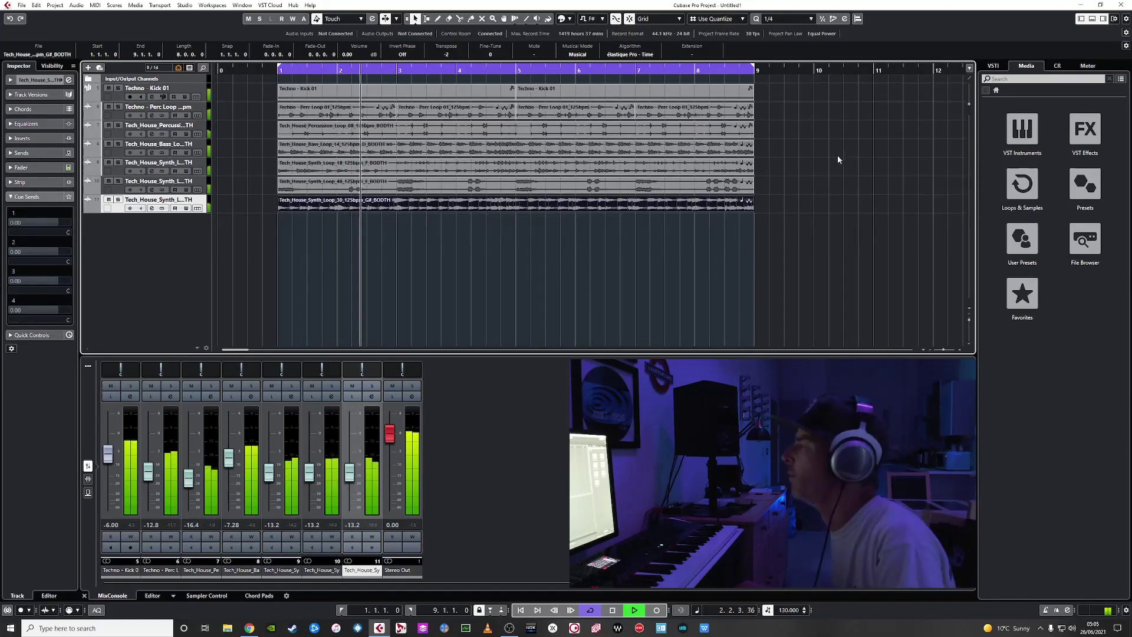
Set the project root key to F, listen to the groove, and stop playback.
{"action": "left_click", "coordinate": [601, 21]}
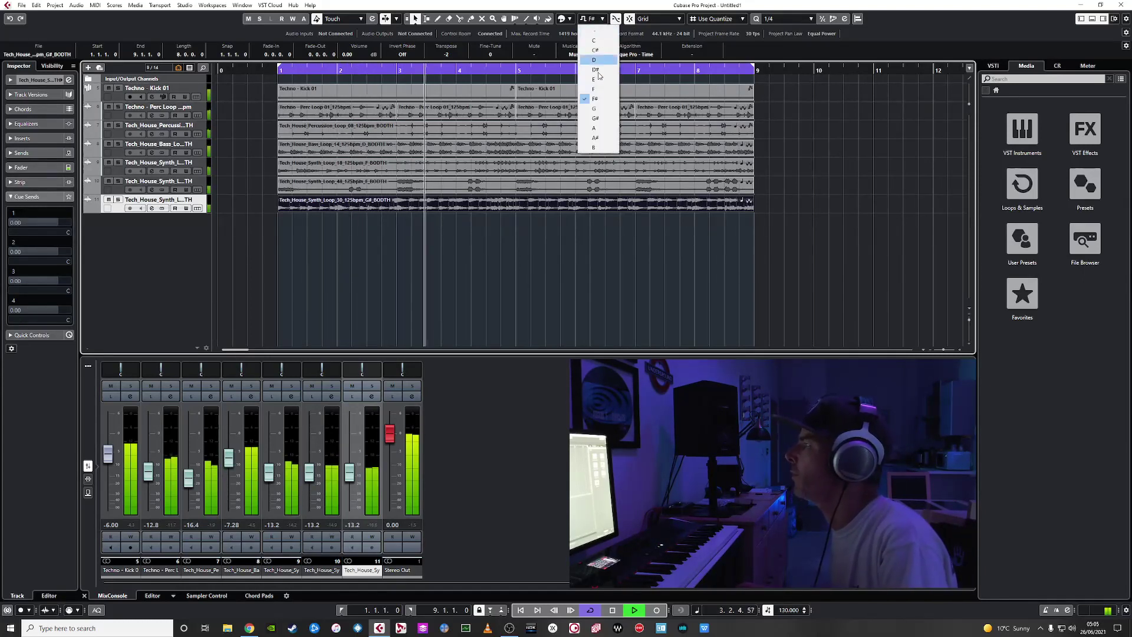
{"action": "left_click", "coordinate": [593, 87]}
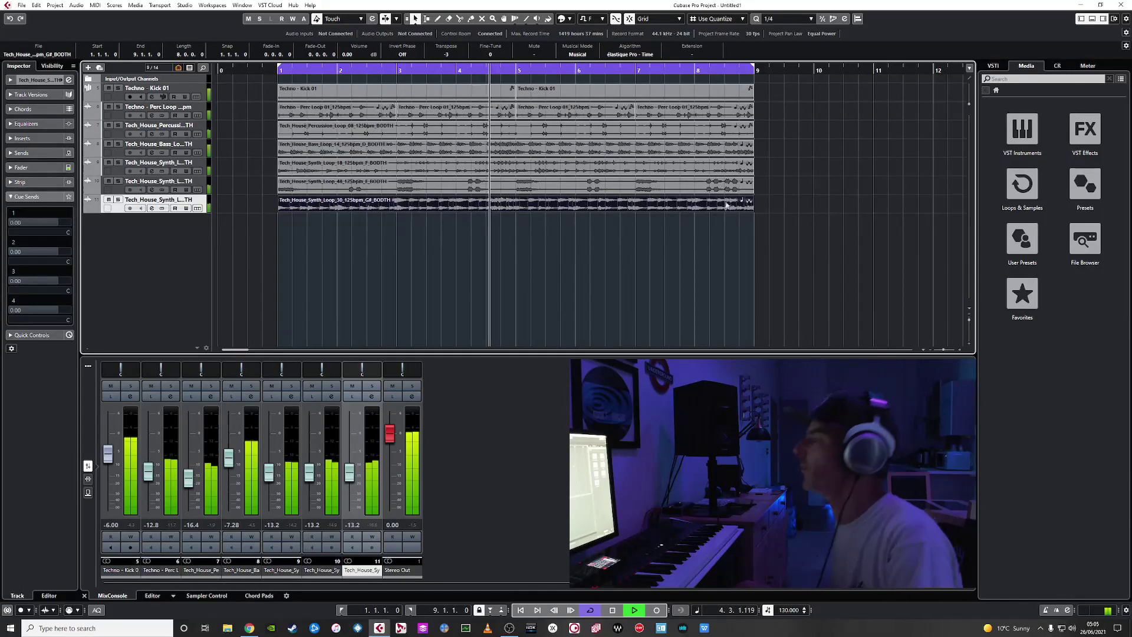
{"action": "key", "text": "space"}
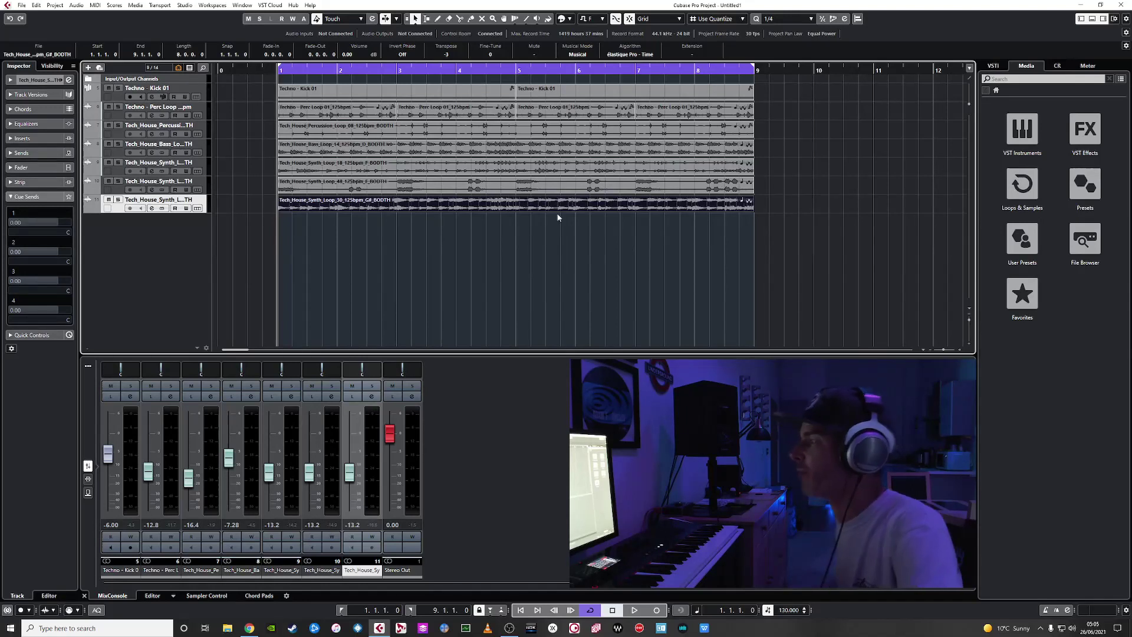
{"action": "left_click", "coordinate": [592, 20]}
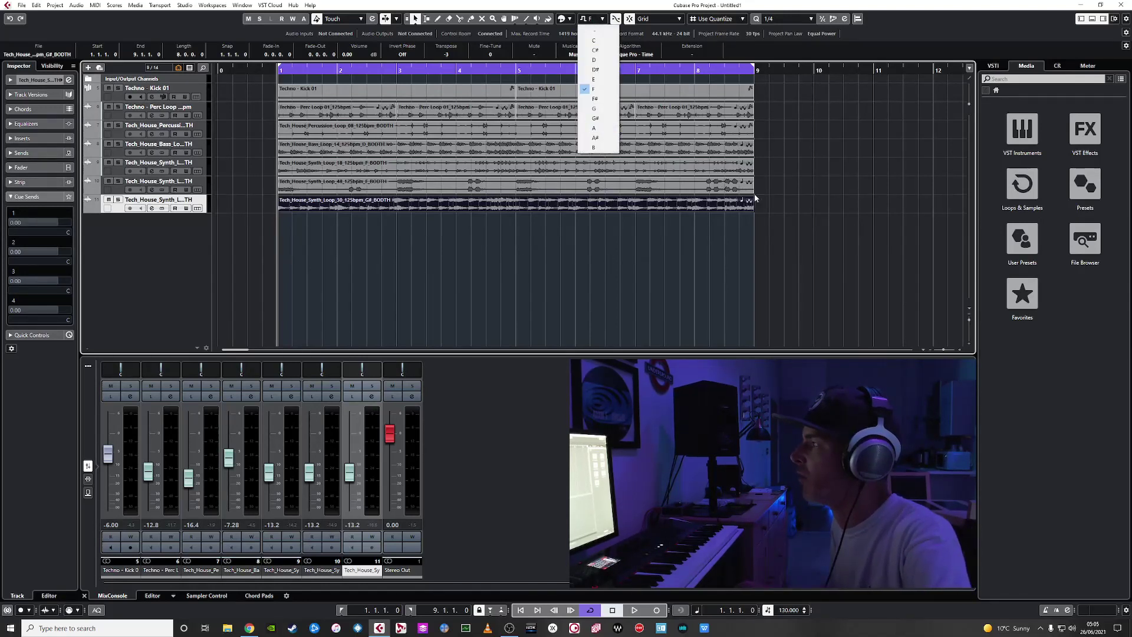
{"action": "left_click", "coordinate": [842, 189]}
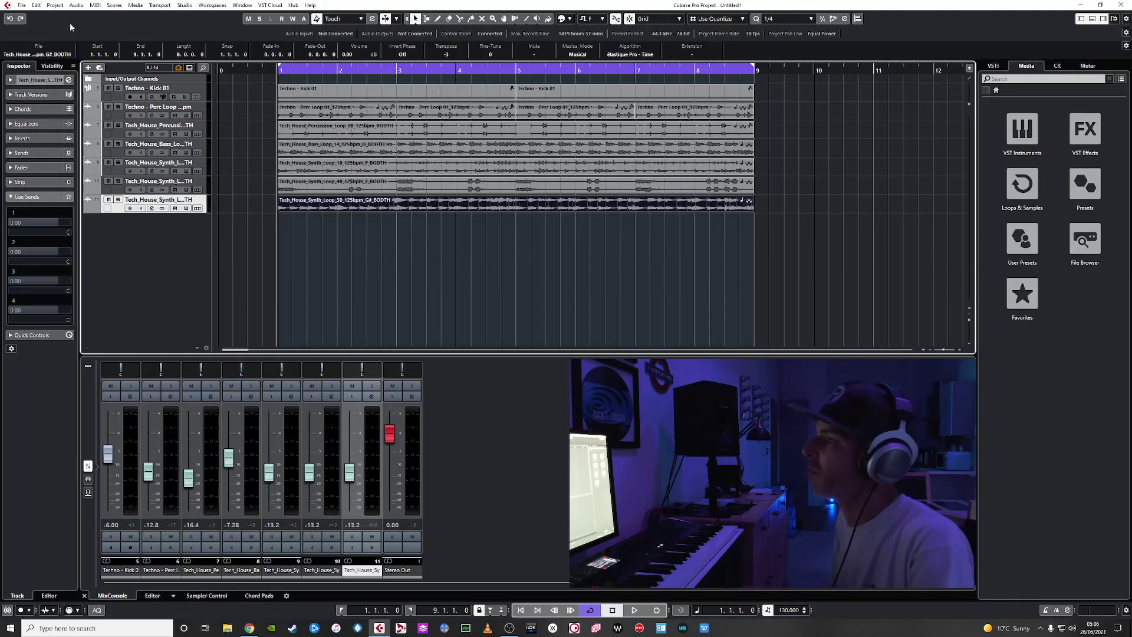
Open the key commands list and look up the shortcut assigned to Bounce Selection in the Audio category.
{"action": "left_click", "coordinate": [39, 7]}
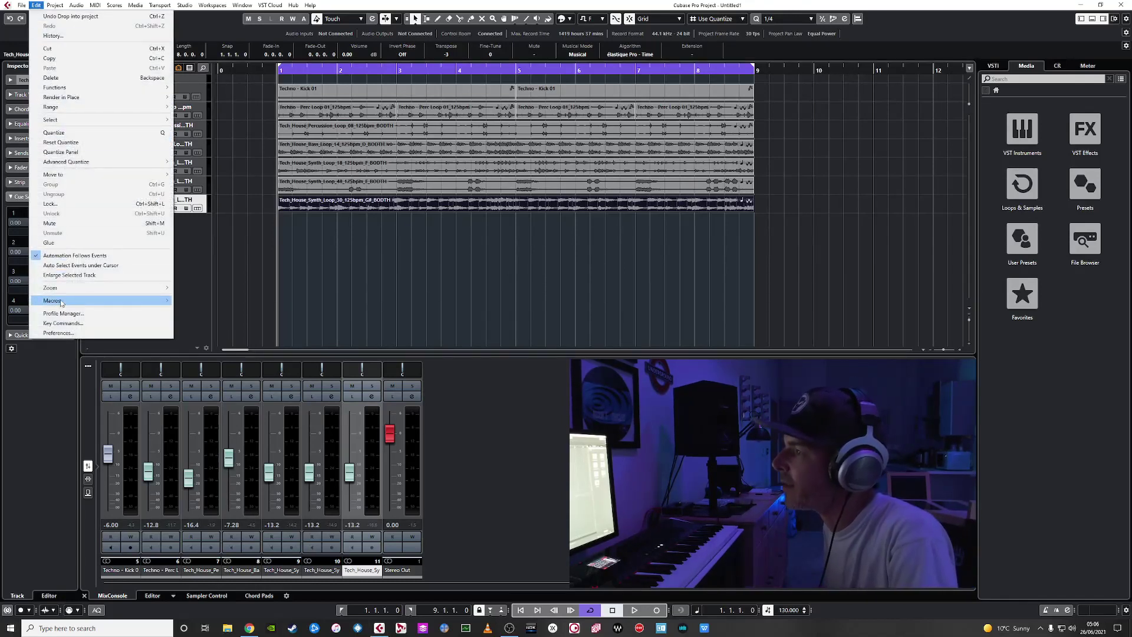
{"action": "left_click", "coordinate": [86, 324]}
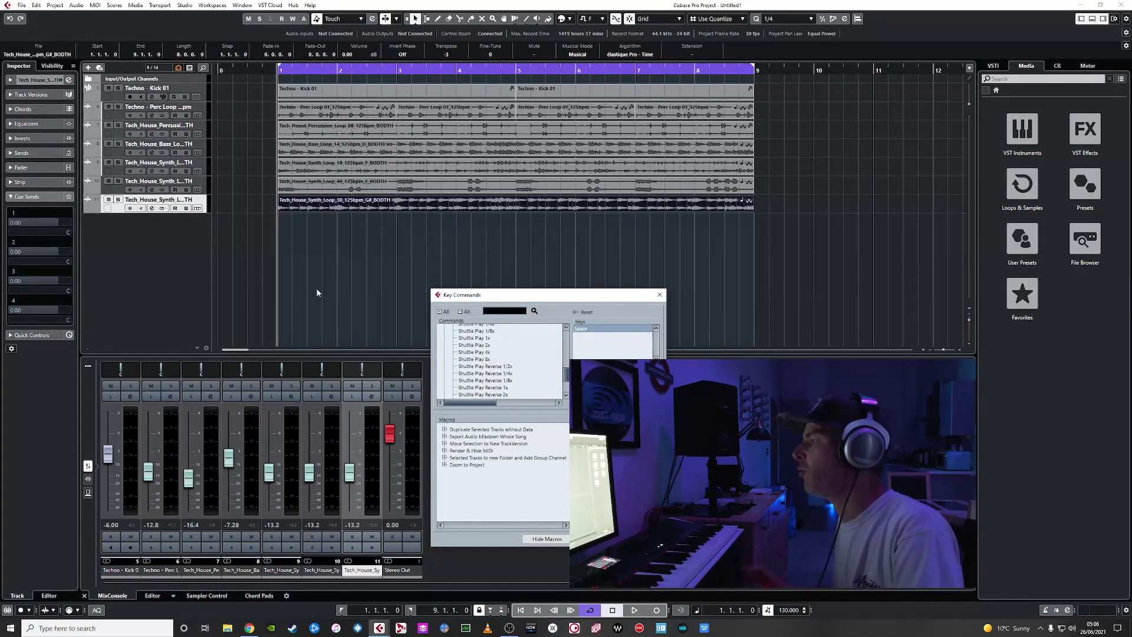
{"action": "left_click_drag", "start_coordinate": [564, 383], "coordinate": [569, 340]}
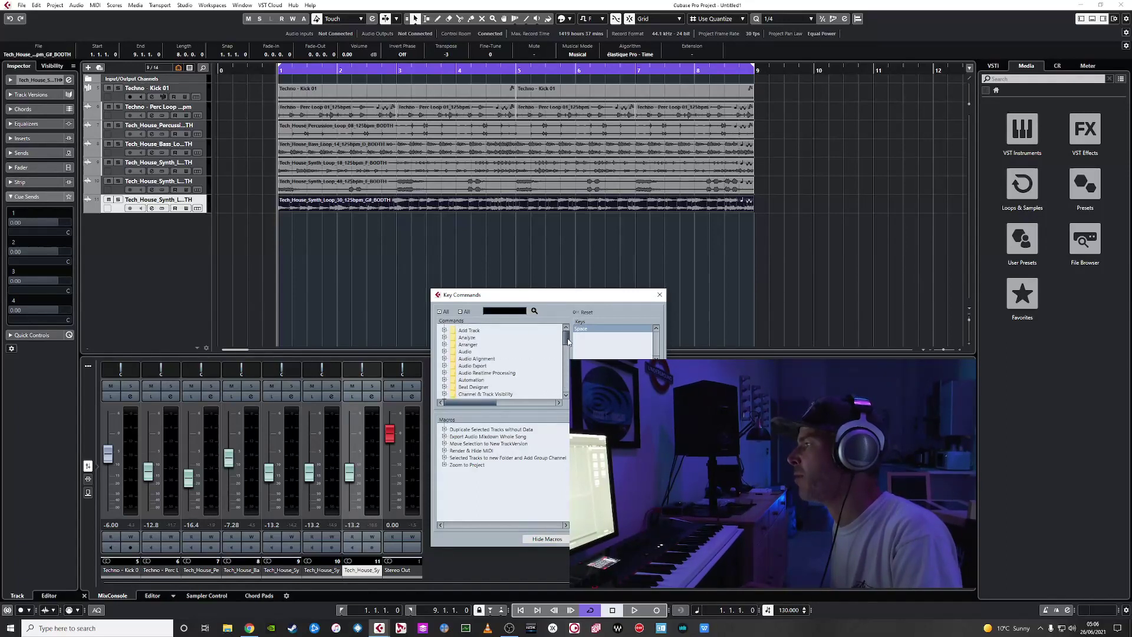
{"action": "scroll", "coordinate": [569, 353], "scroll_direction": "down", "scroll_amount": 10}
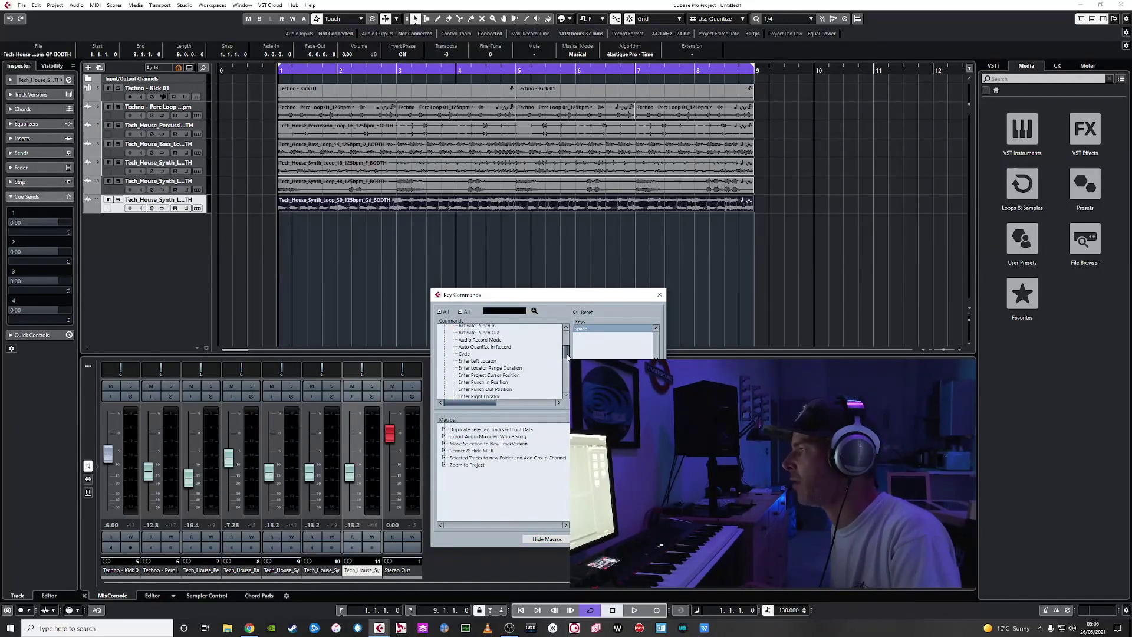
{"action": "left_click", "coordinate": [444, 344]}
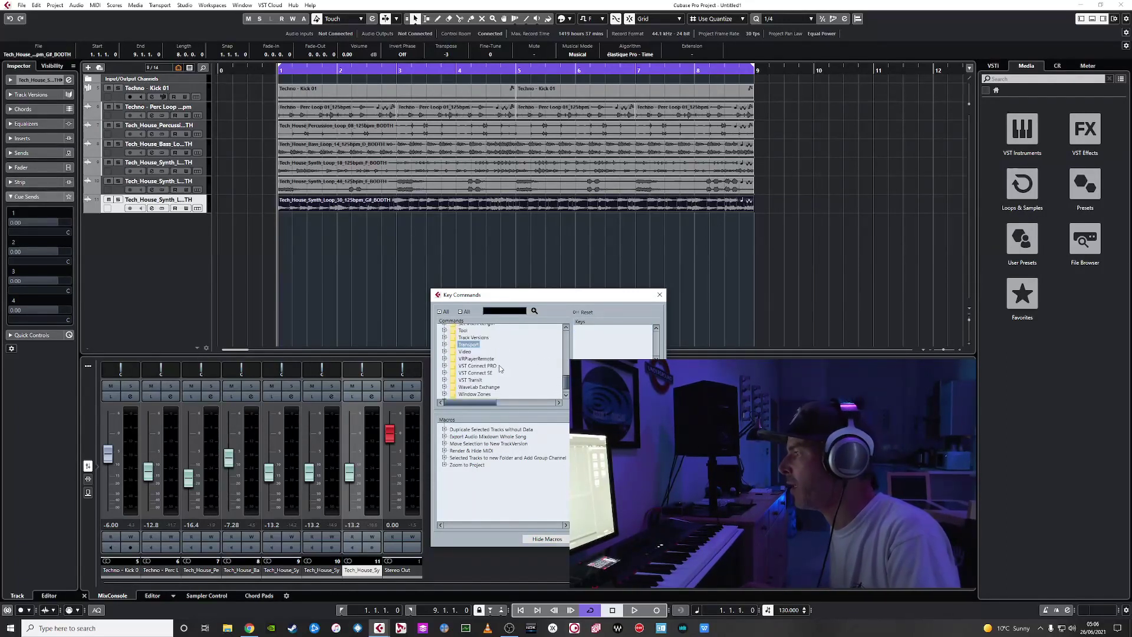
{"action": "scroll", "coordinate": [500, 369], "scroll_direction": "up", "scroll_amount": 5}
{"action": "scroll", "coordinate": [501, 369], "scroll_direction": "up", "scroll_amount": 6}
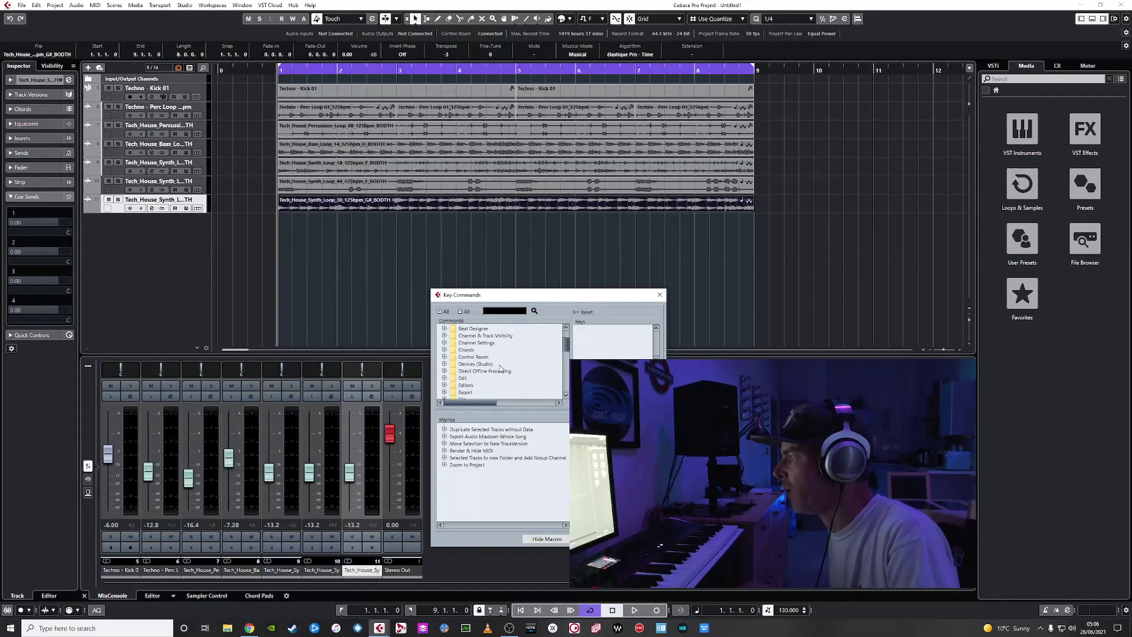
{"action": "left_click", "coordinate": [445, 351]}
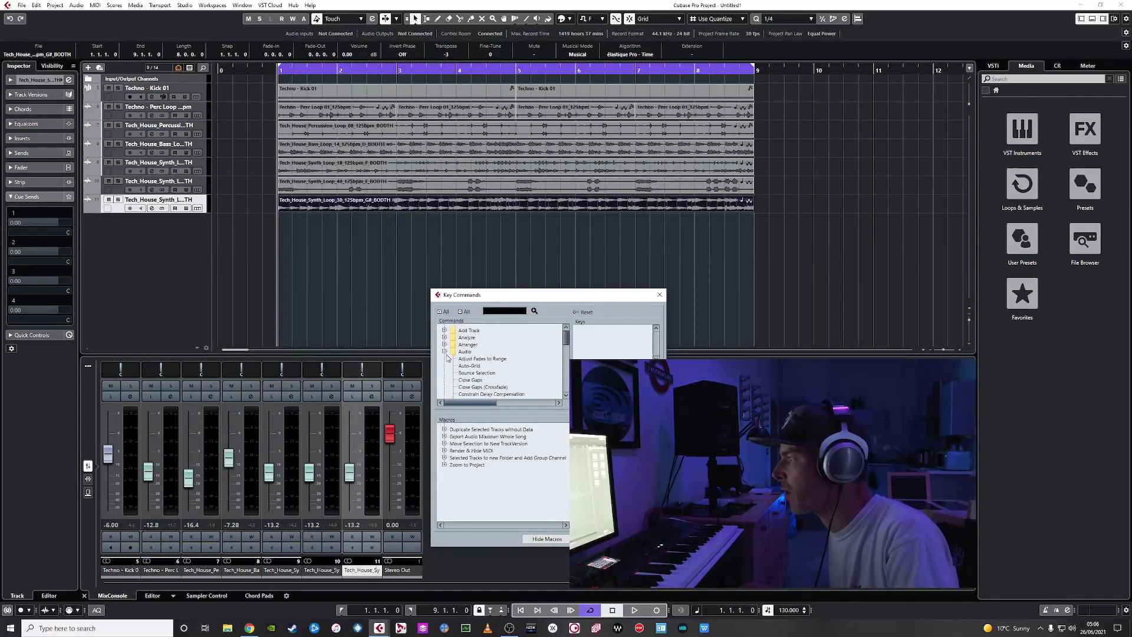
{"action": "scroll", "coordinate": [510, 370], "scroll_direction": "down", "scroll_amount": 3}
{"action": "scroll", "coordinate": [495, 361], "scroll_direction": "up", "scroll_amount": 1}
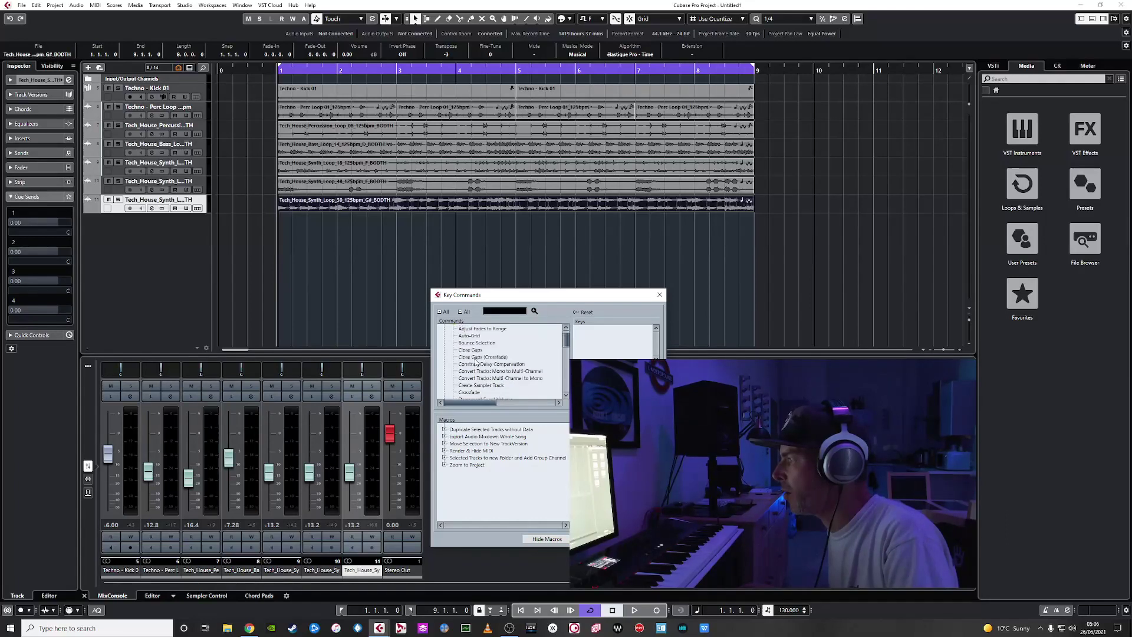
{"action": "left_click", "coordinate": [475, 343]}
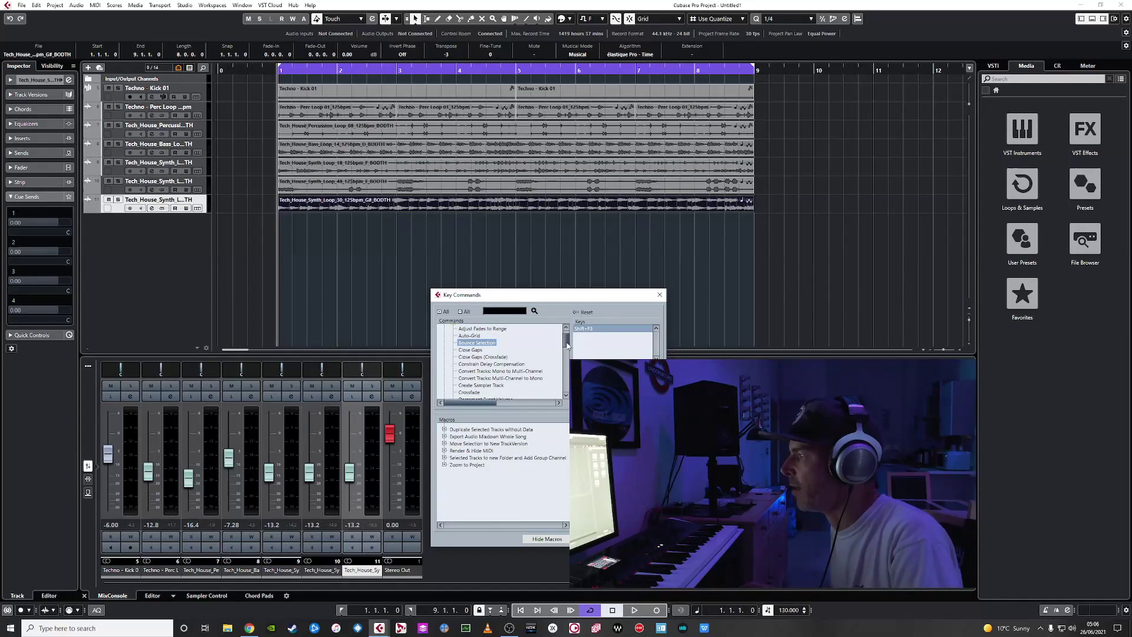
{"action": "left_click_drag", "start_coordinate": [567, 346], "coordinate": [567, 343]}
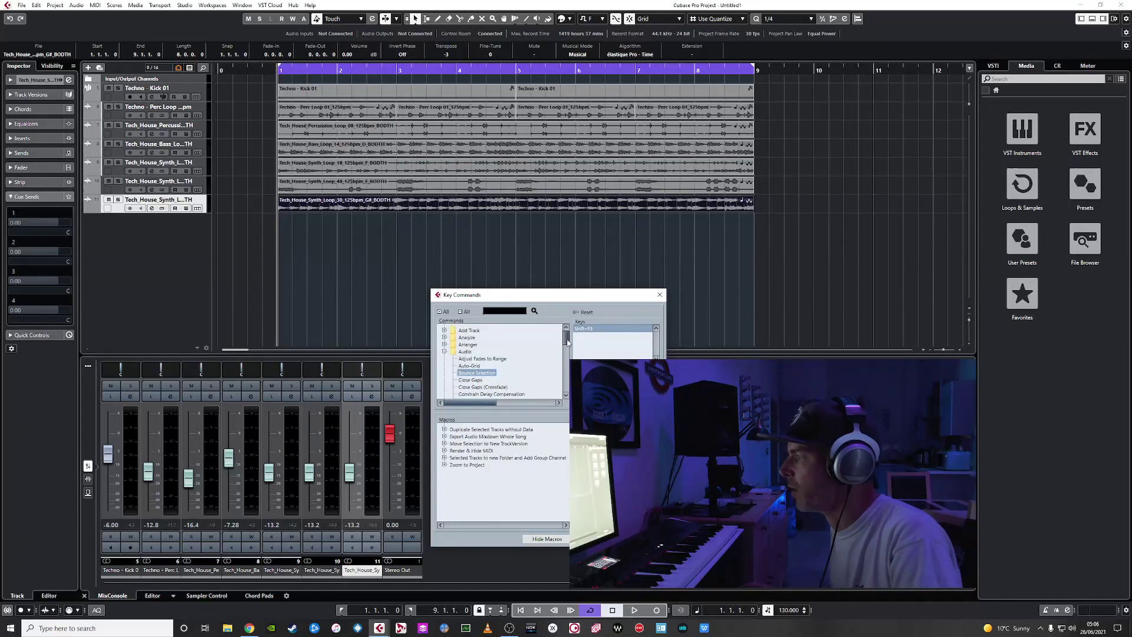
{"action": "left_click", "coordinate": [444, 351]}
Look up the shortcut assigned to Render Settings in the Render in Place category.
{"action": "scroll", "coordinate": [510, 370], "scroll_direction": "down", "scroll_amount": 5}
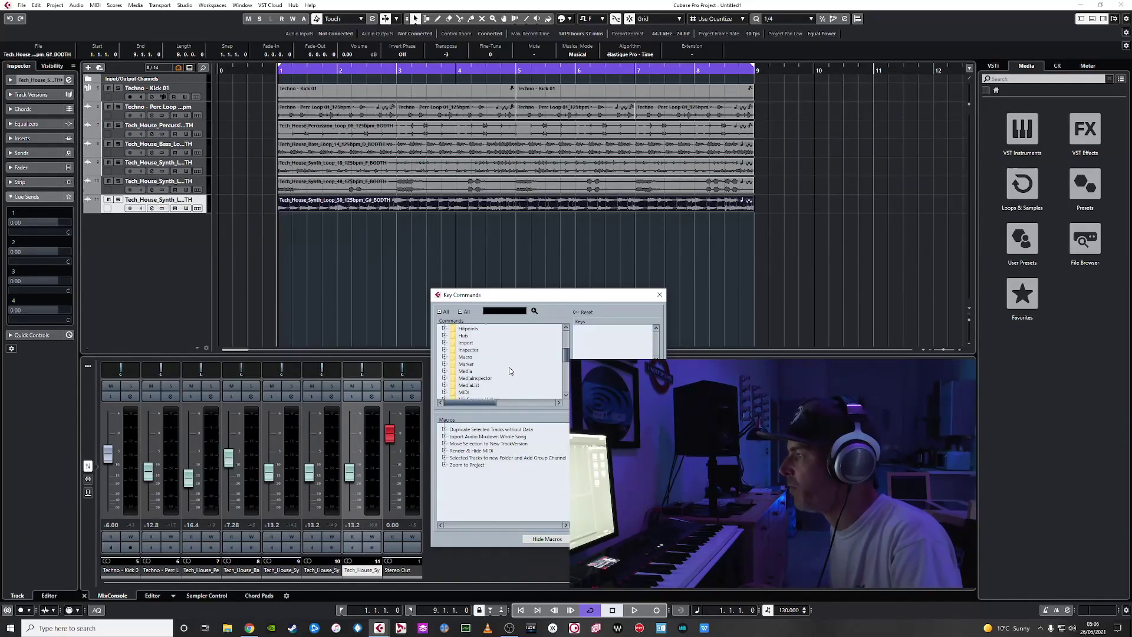
{"action": "scroll", "coordinate": [510, 370], "scroll_direction": "down", "scroll_amount": 5}
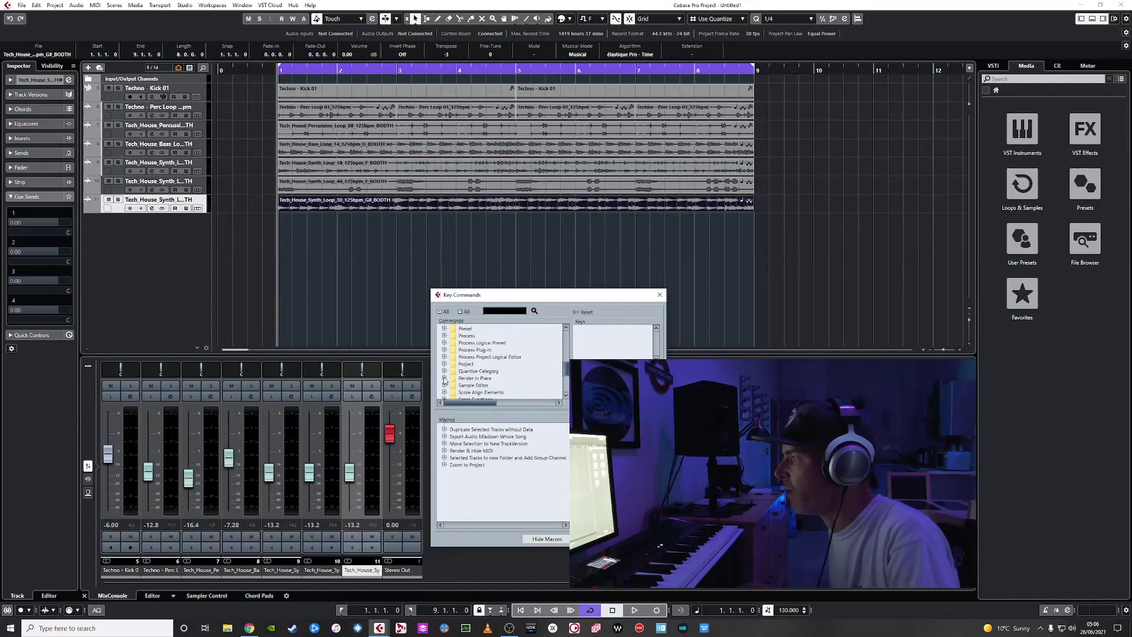
{"action": "left_click", "coordinate": [444, 378]}
{"action": "scroll", "coordinate": [511, 376], "scroll_direction": "down", "scroll_amount": 2}
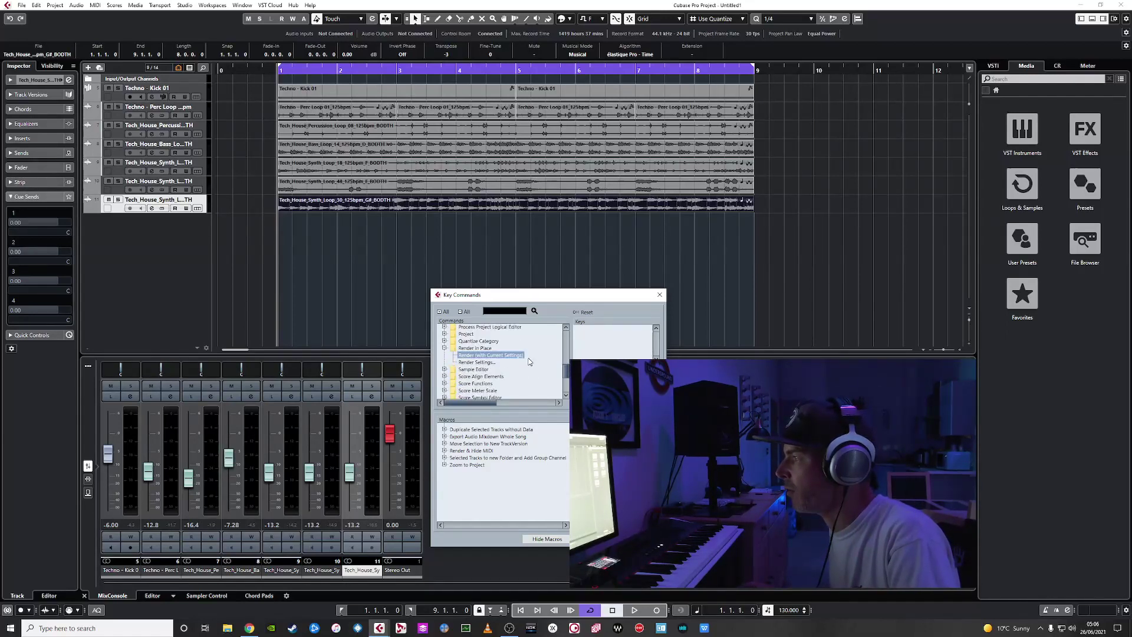
{"action": "left_click", "coordinate": [482, 363]}
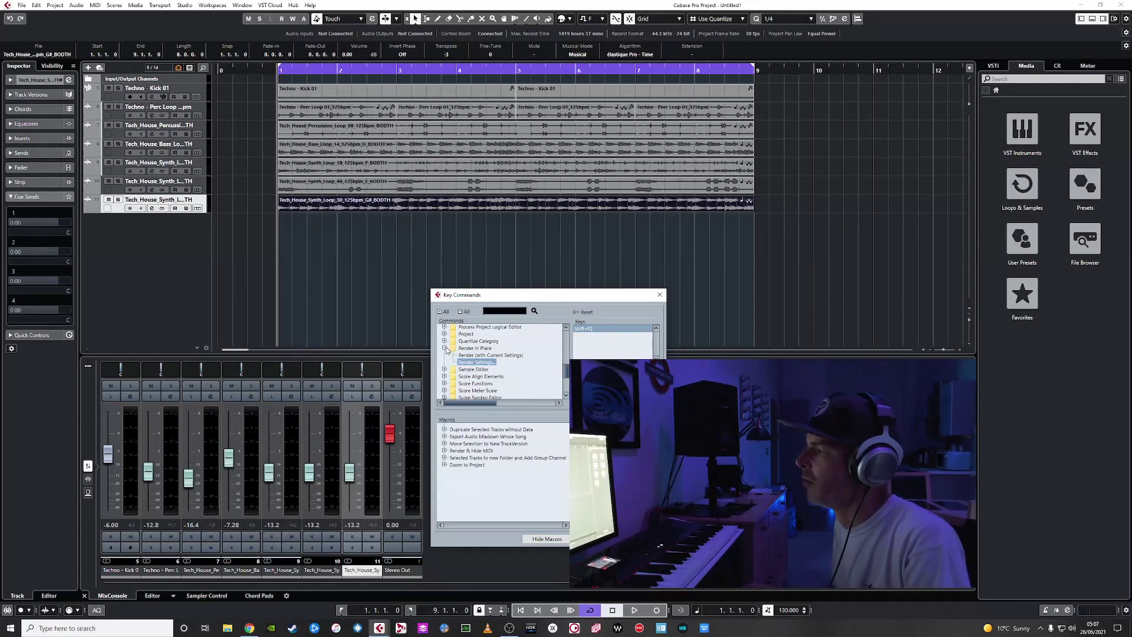
{"action": "left_click", "coordinate": [444, 348]}
Look up the shortcut of the Render & Hide MIDI macro in the Macro category and close the key commands.
{"action": "scroll", "coordinate": [483, 365], "scroll_direction": "up", "scroll_amount": 6}
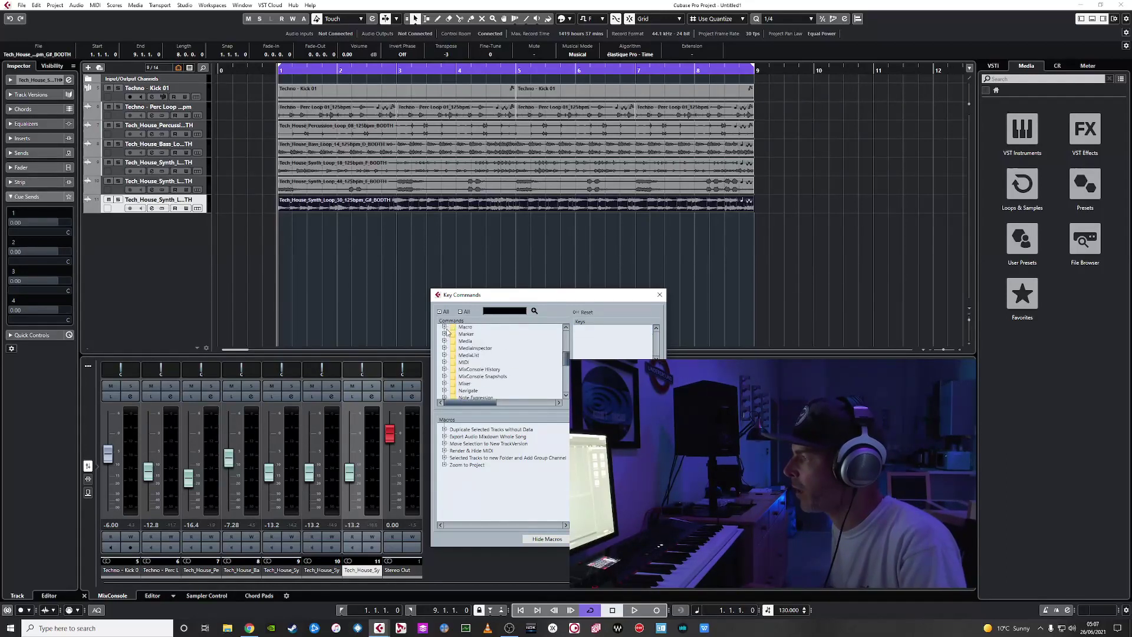
{"action": "left_click", "coordinate": [444, 327]}
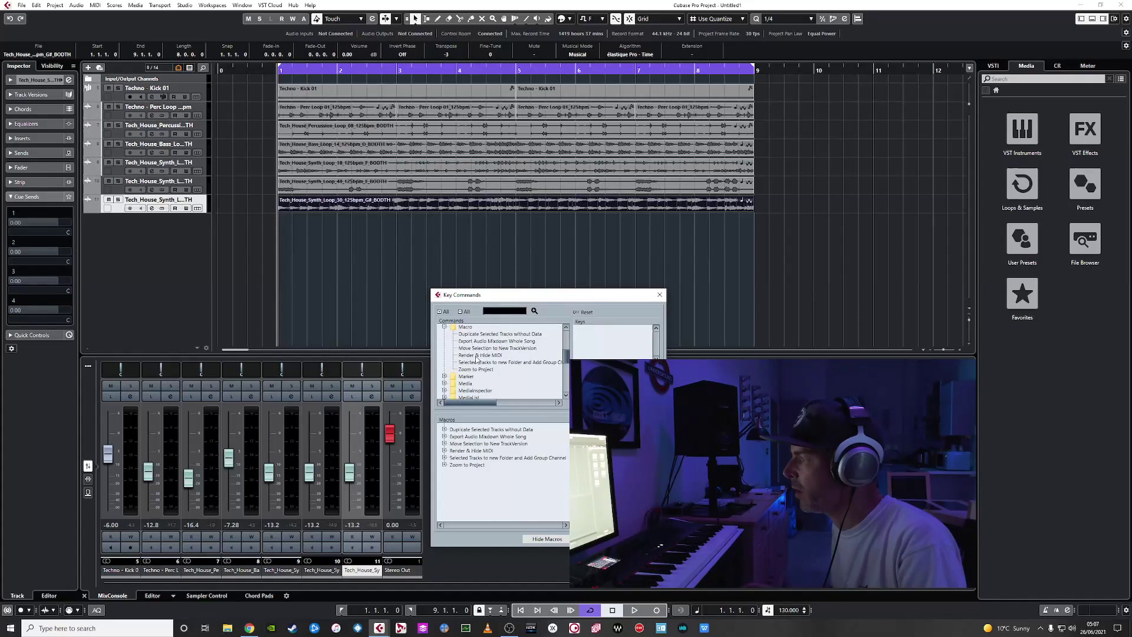
{"action": "left_click", "coordinate": [470, 355]}
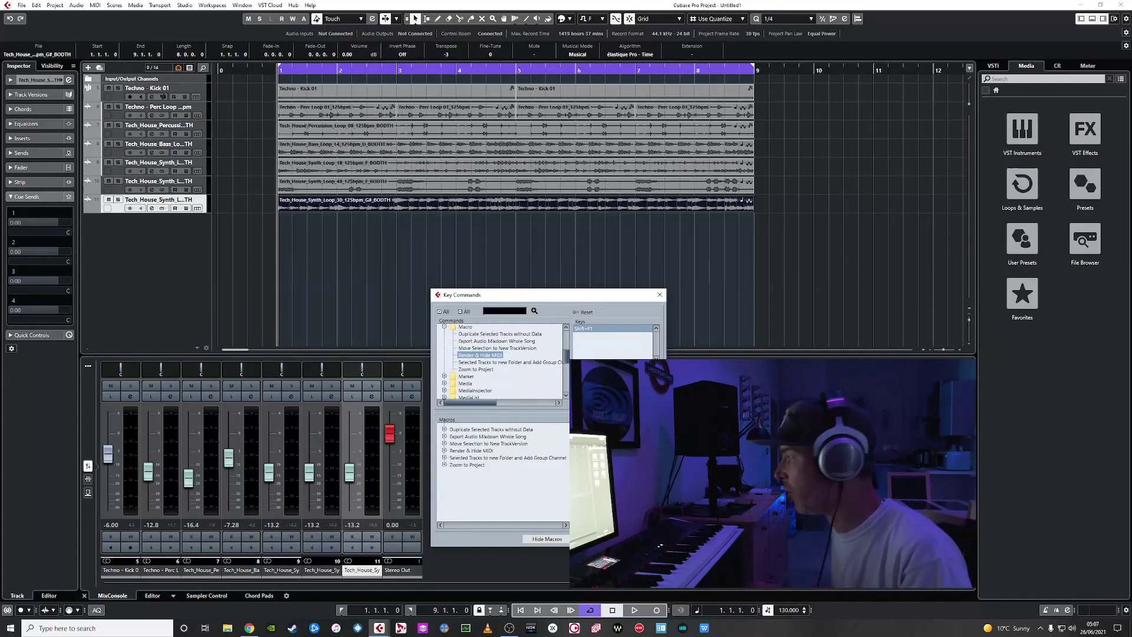
{"action": "left_click", "coordinate": [597, 539]}
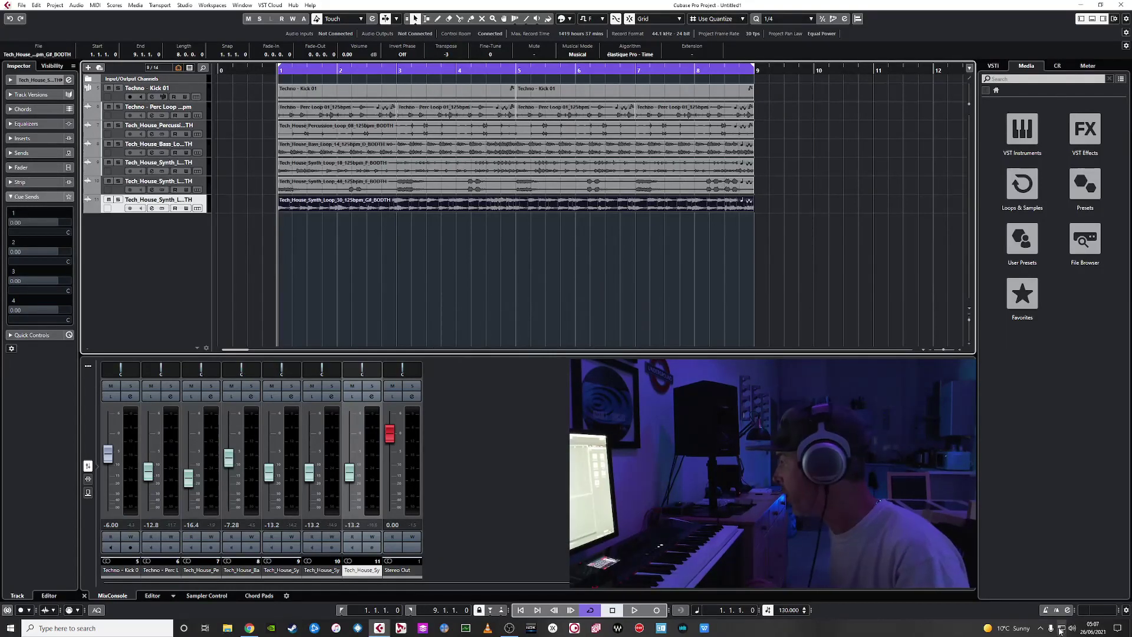
Switch to Razer Synapse to examine the keyboard functions assigned to the mouse's side buttons, and close it.
{"action": "left_click", "coordinate": [1040, 628]}
{"action": "left_click", "coordinate": [1058, 597]}
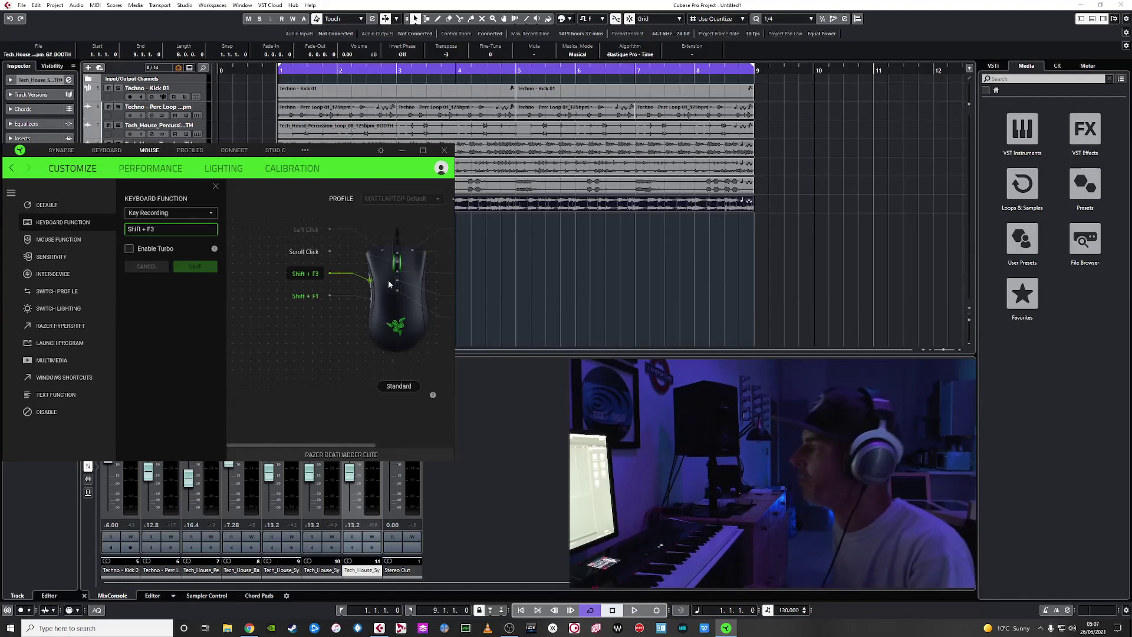
{"action": "left_click", "coordinate": [444, 151]}
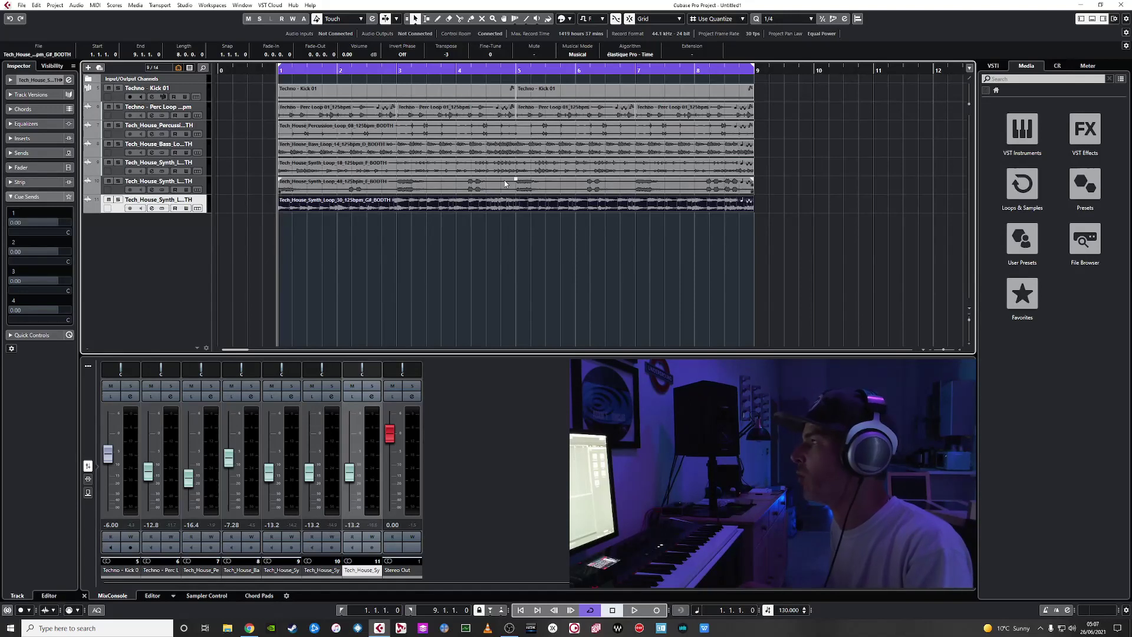
Show the Control Room and demonstrate switching between the T7Vs & T10S and DT880s & Subpac monitors, ending on DT880s & Subpac.
{"action": "left_click", "coordinate": [1057, 67]}
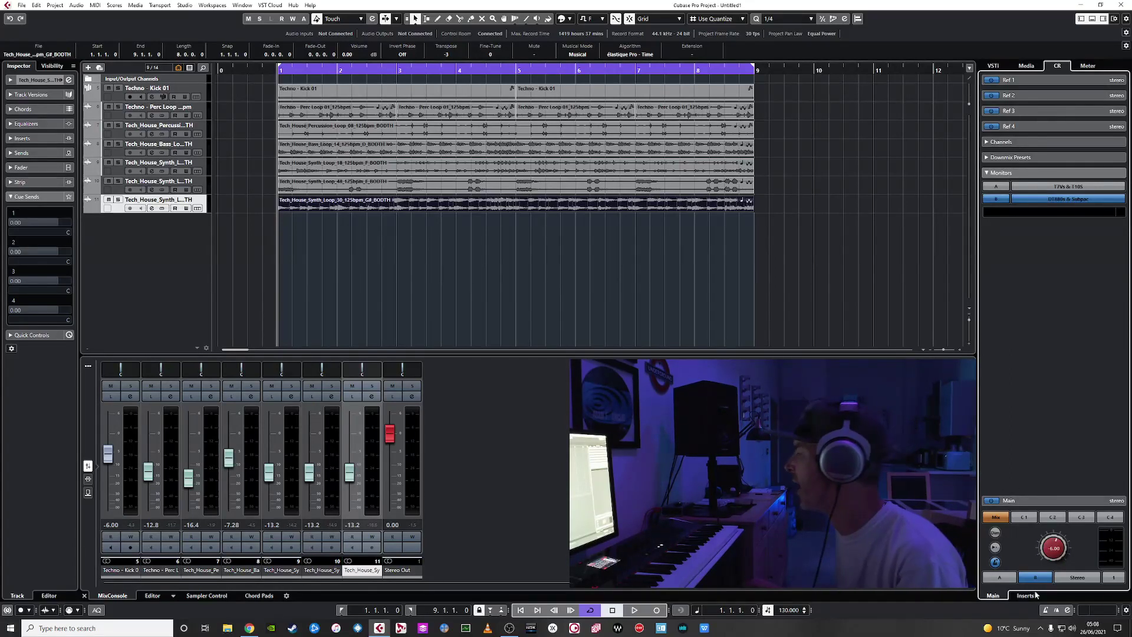
{"action": "left_click", "coordinate": [1039, 505]}
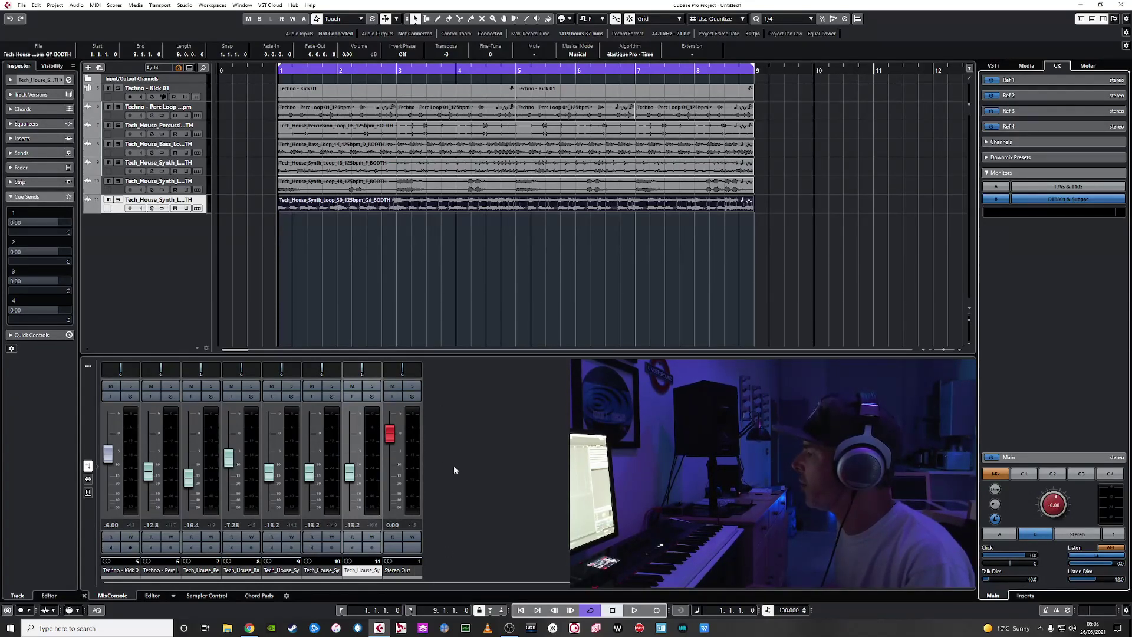
{"action": "left_click", "coordinate": [1078, 188]}
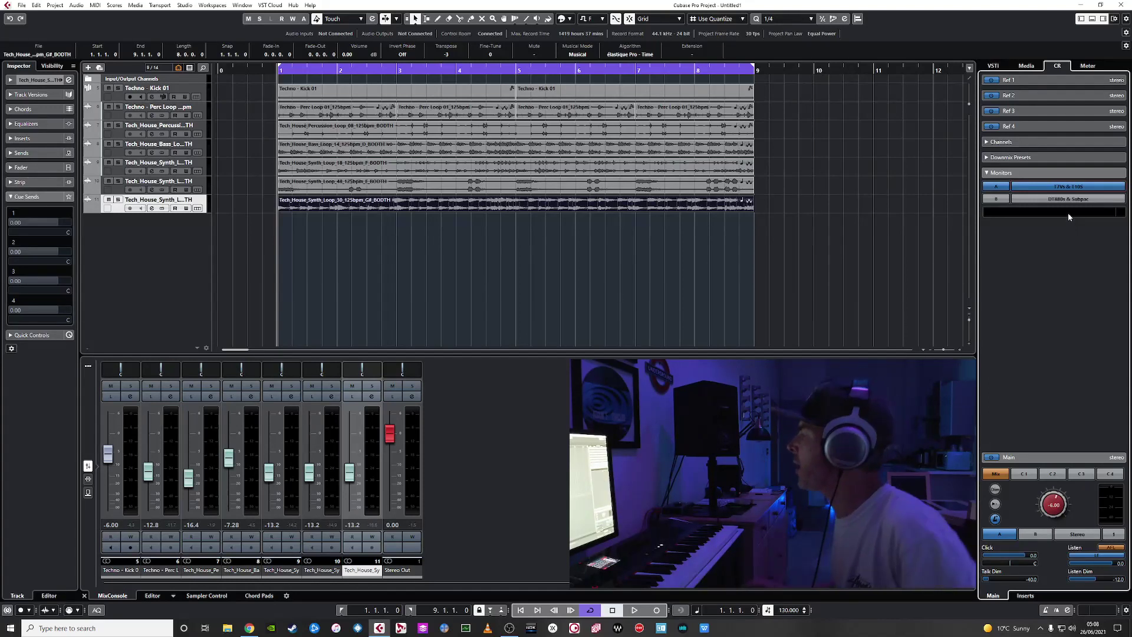
{"action": "left_click", "coordinate": [1061, 199]}
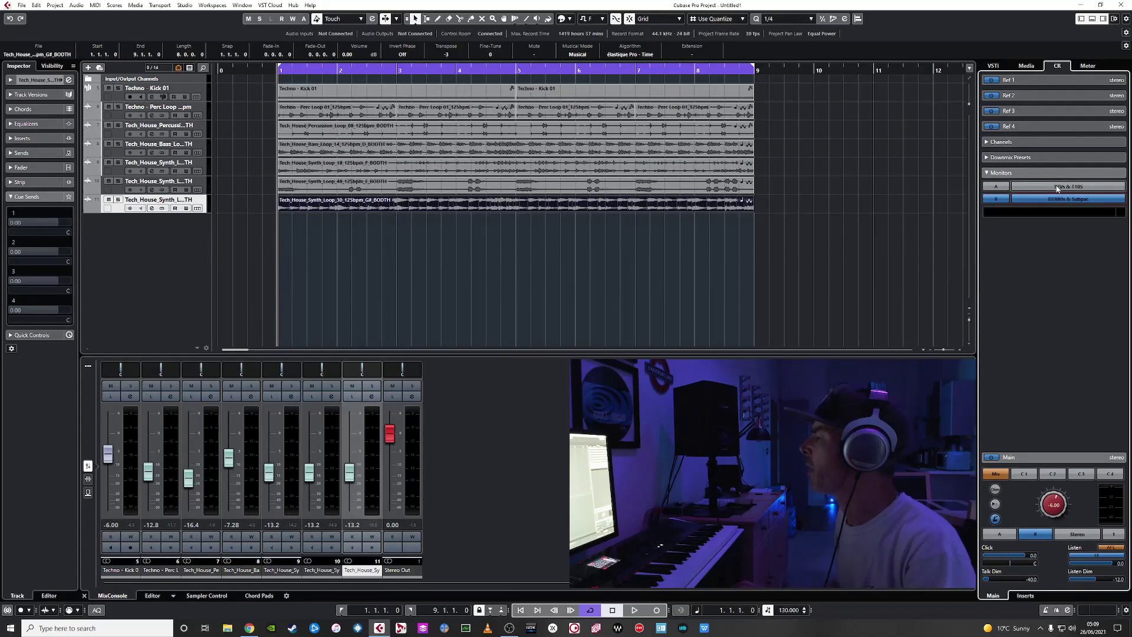
{"action": "left_click", "coordinate": [1056, 188]}
{"action": "left_click", "coordinate": [1061, 200]}
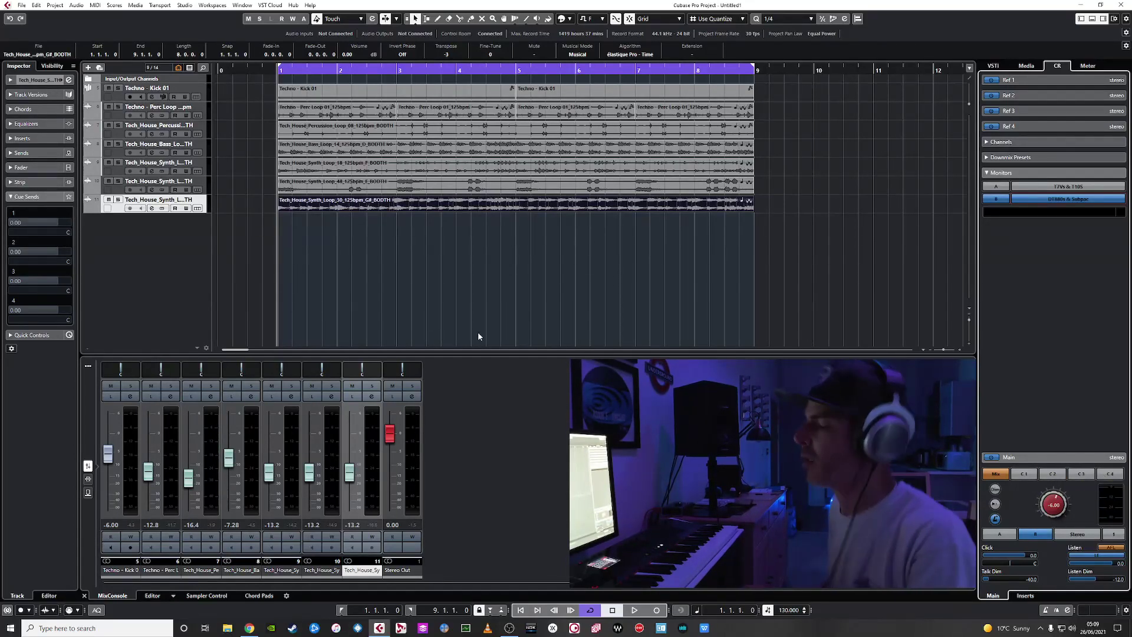
Open the Audio Connections and examine the Left and Right device ports of the Stereo Out bus.
{"action": "key", "text": "F4"}
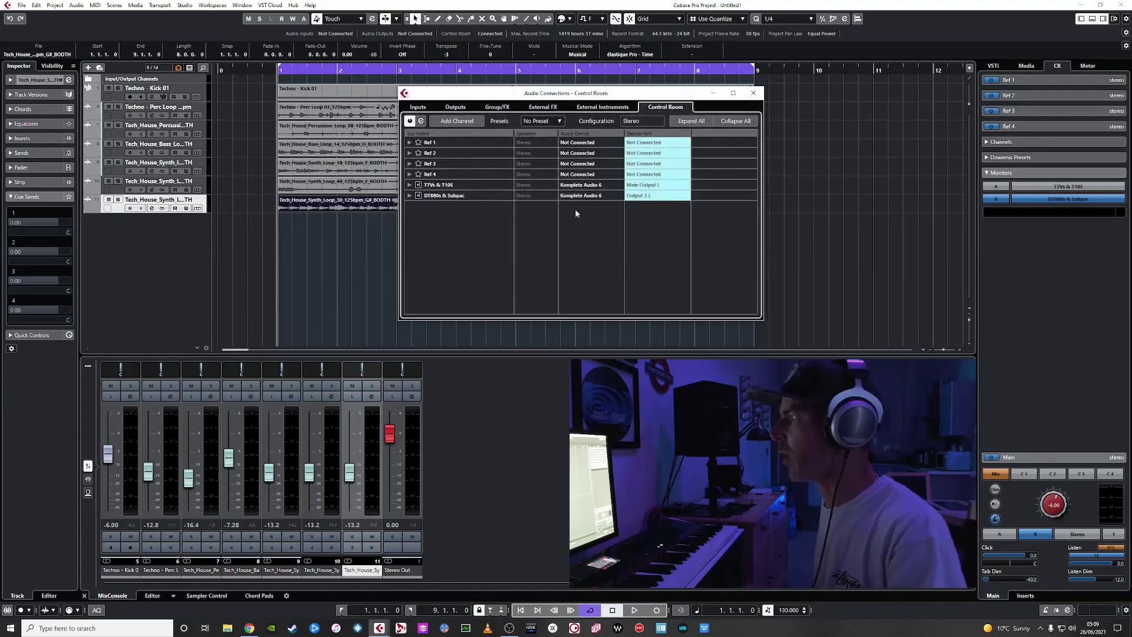
{"action": "left_click_drag", "start_coordinate": [487, 93], "coordinate": [225, 99]}
{"action": "left_click", "coordinate": [192, 113]}
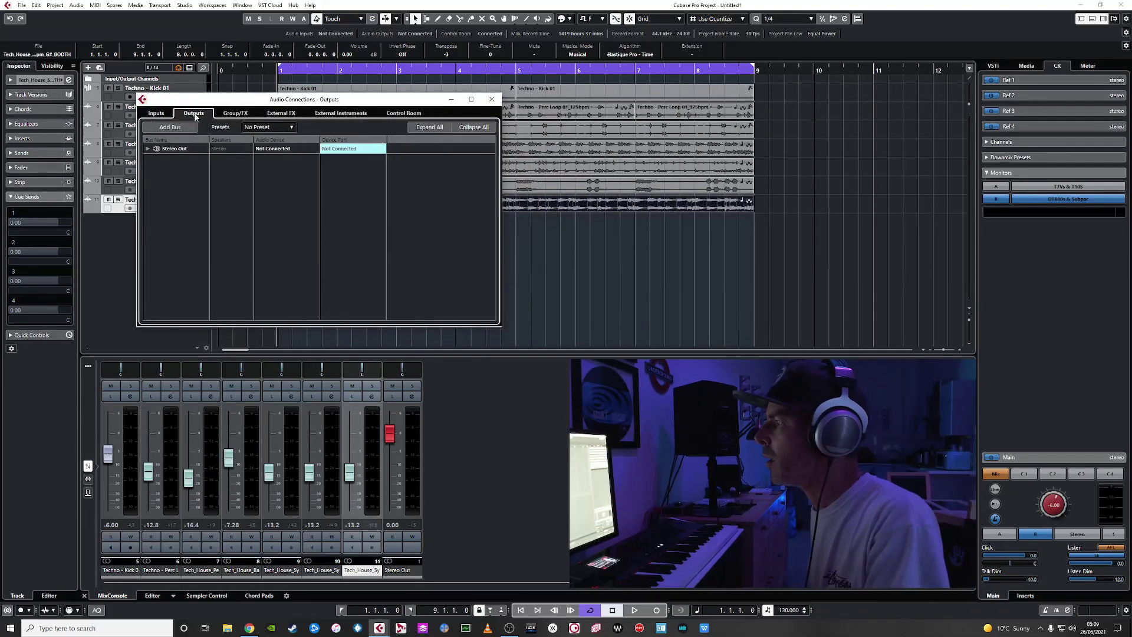
{"action": "left_click", "coordinate": [148, 149]}
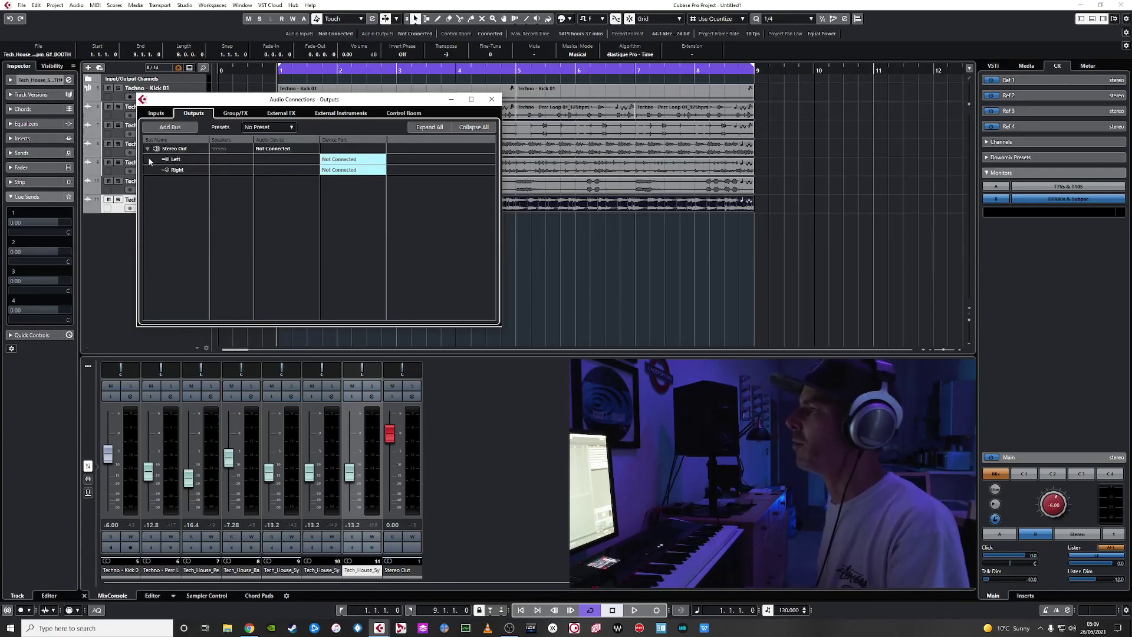
Examine the Control Room connections, including the channel types available to add and both monitors' output ports, and close the Audio Connections.
{"action": "left_click", "coordinate": [406, 113]}
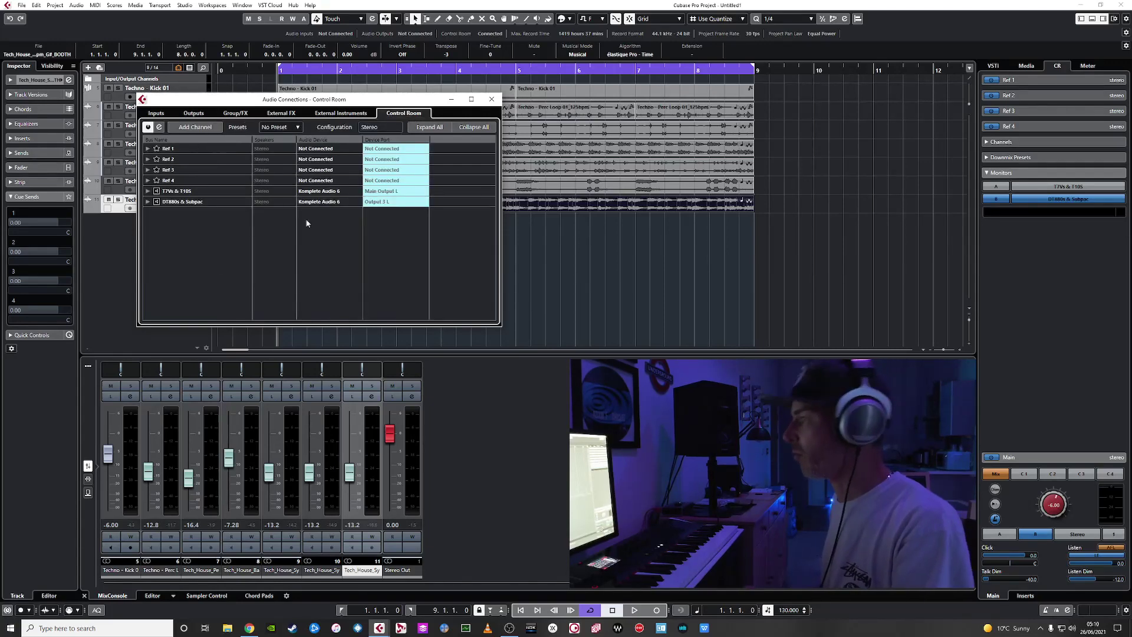
{"action": "left_click", "coordinate": [195, 128]}
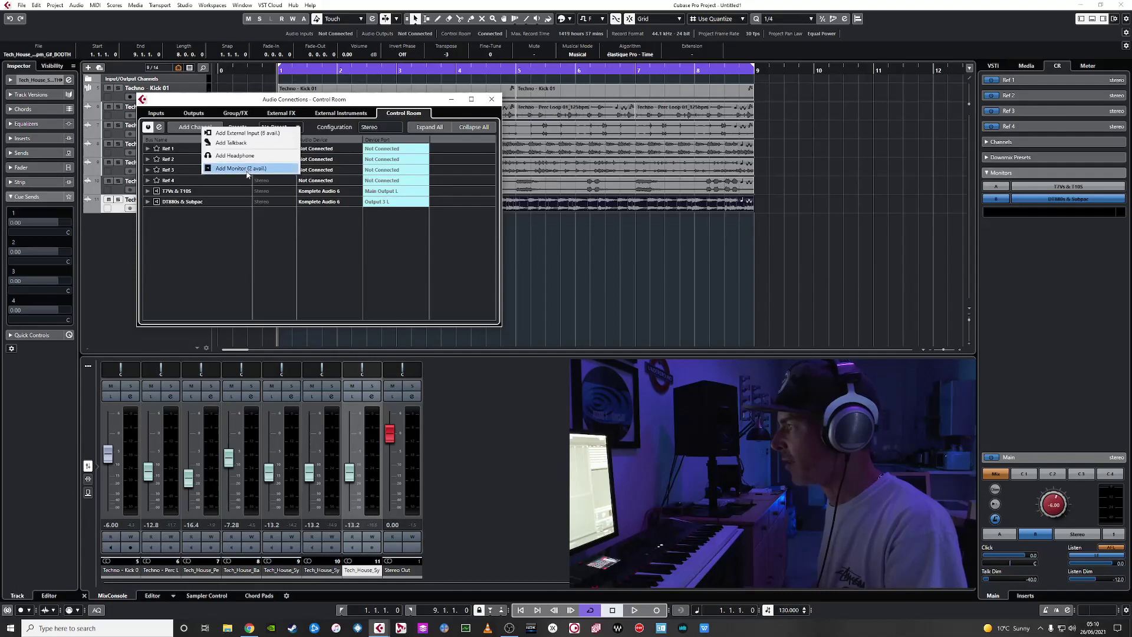
{"action": "left_click", "coordinate": [219, 262]}
{"action": "left_click", "coordinate": [148, 192]}
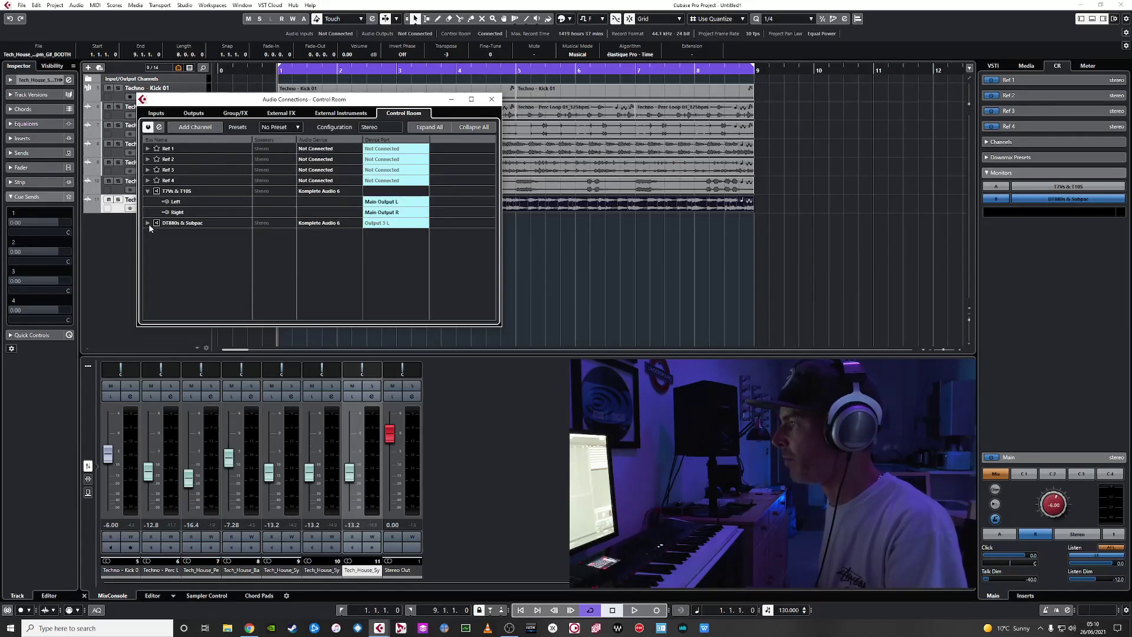
{"action": "left_click", "coordinate": [148, 224]}
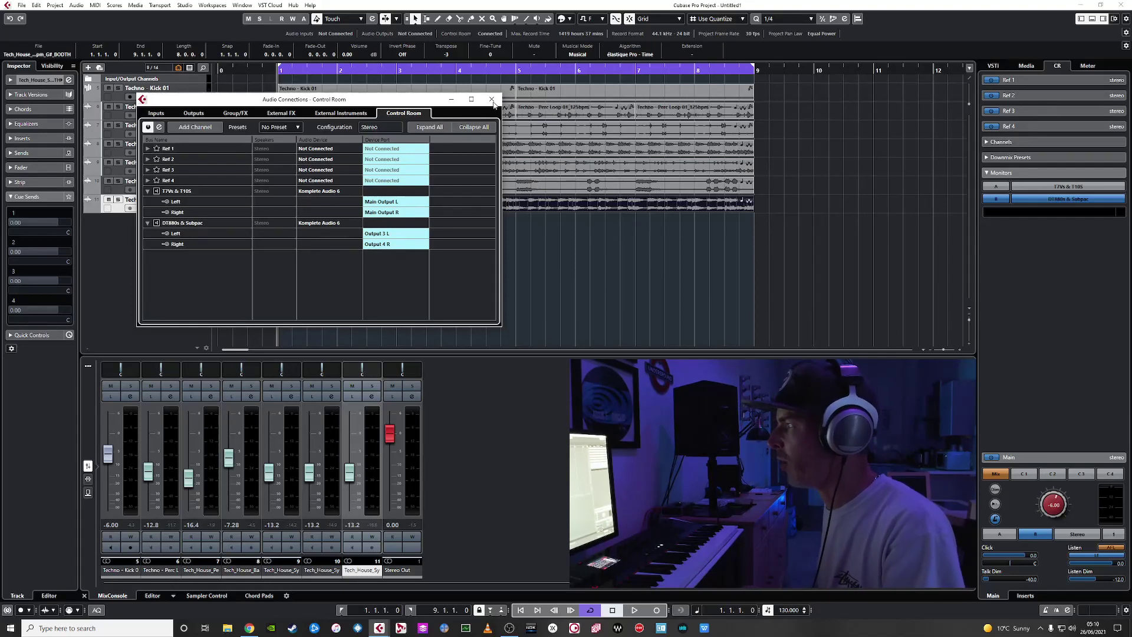
{"action": "left_click", "coordinate": [492, 100]}
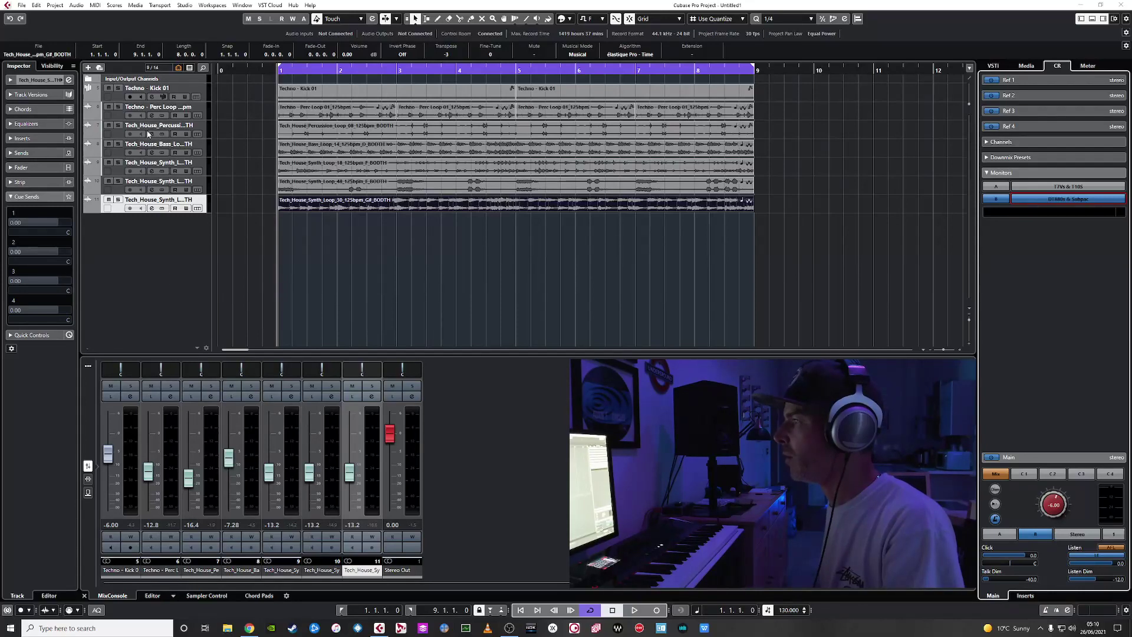
Make the hidden Reference Tracks folder visible in the project.
{"action": "left_click", "coordinate": [52, 68]}
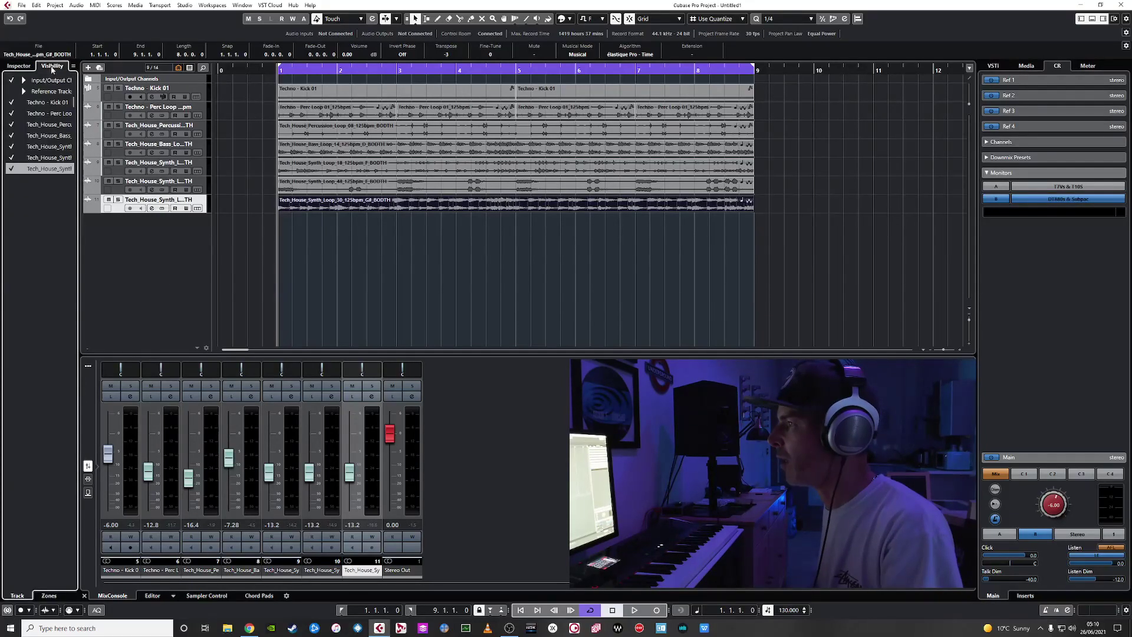
{"action": "left_click", "coordinate": [13, 92]}
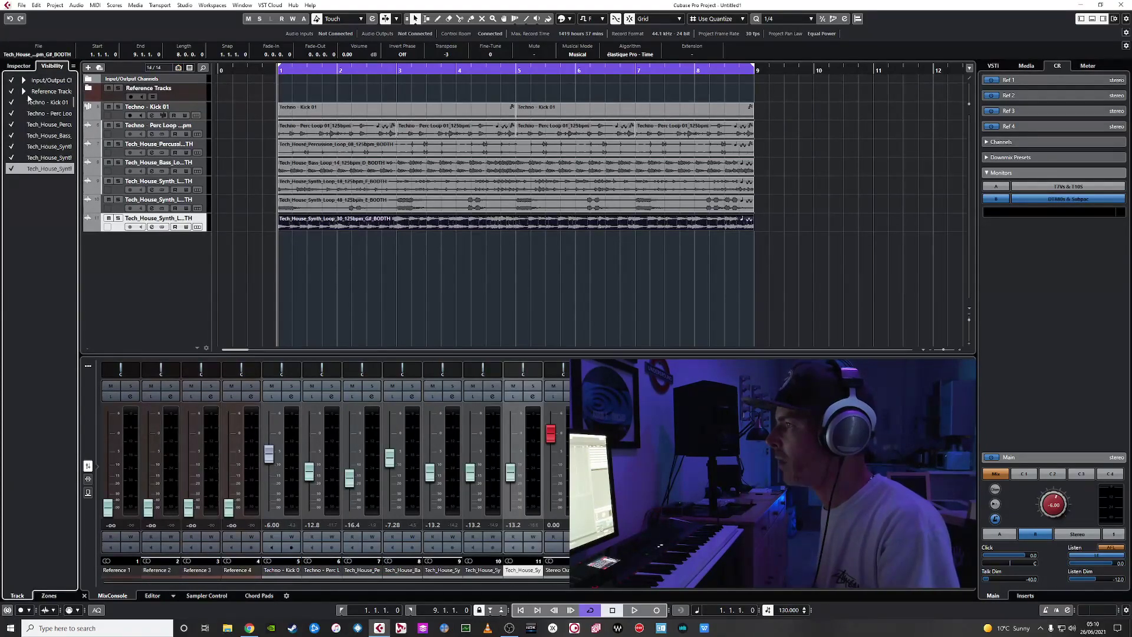
Expand the Reference Tracks folder and move the Tech_House_Synth_Loop_30 clip onto the Reference 1 track.
{"action": "left_click", "coordinate": [89, 88]}
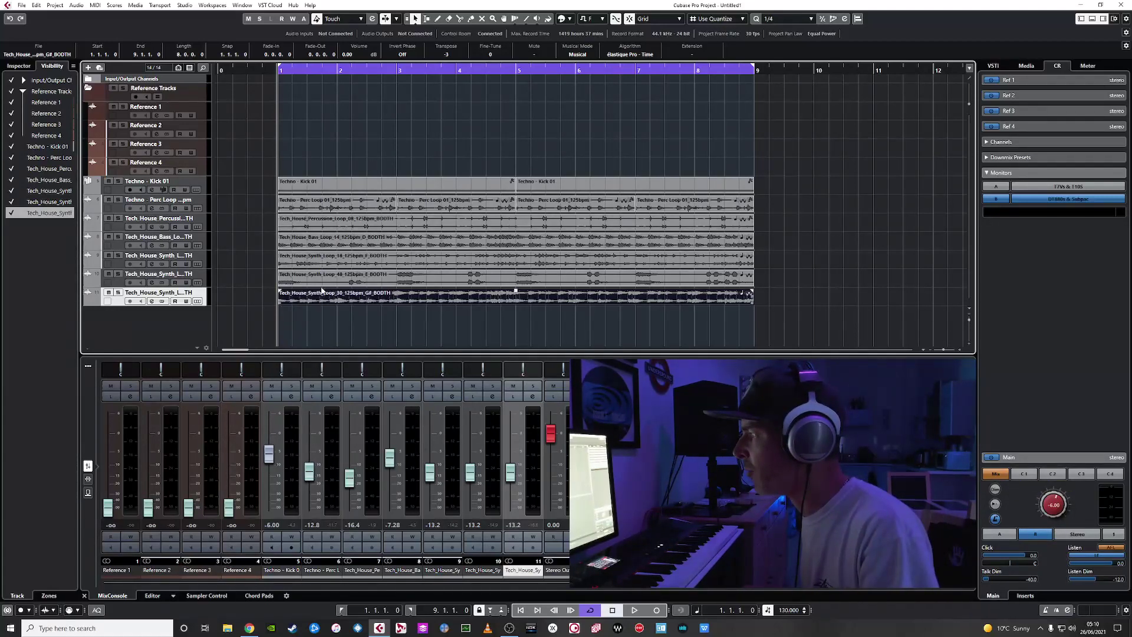
{"action": "left_click_drag", "start_coordinate": [321, 290], "coordinate": [320, 110]}
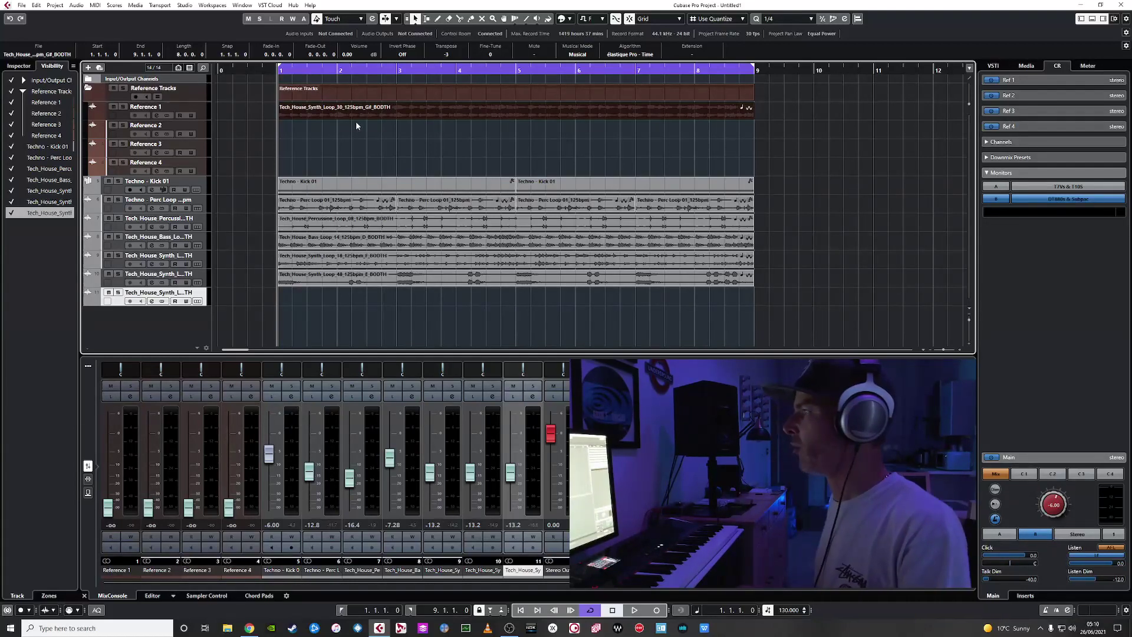
Show the Inspector for the Reference 1 track, check which sections are available, and examine its Cue Sends.
{"action": "left_click", "coordinate": [19, 66]}
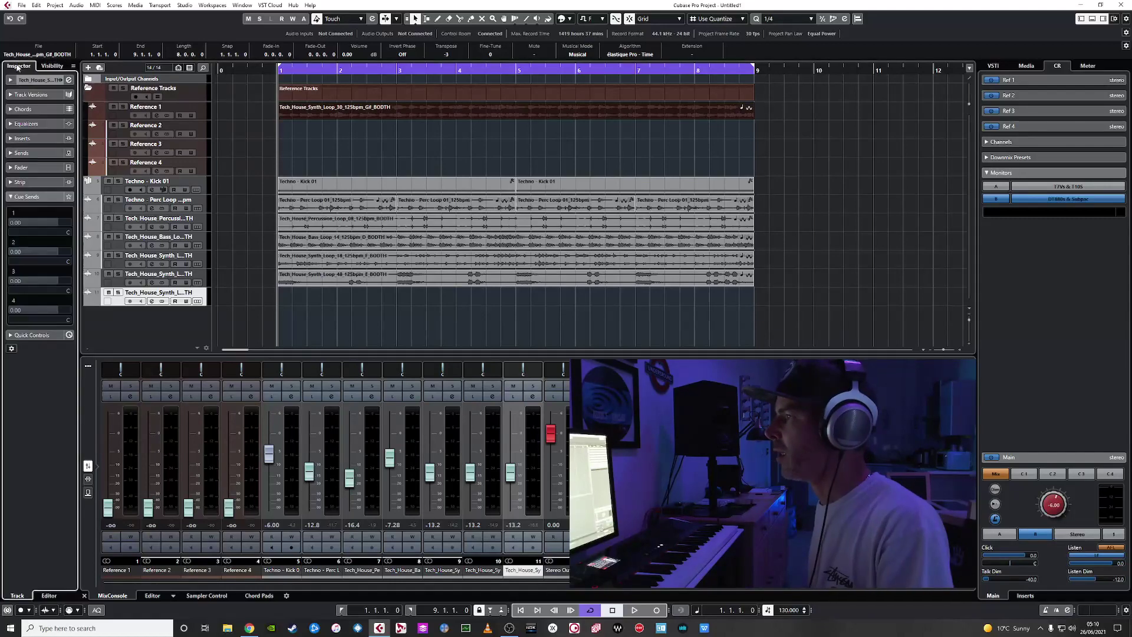
{"action": "left_click", "coordinate": [198, 106]}
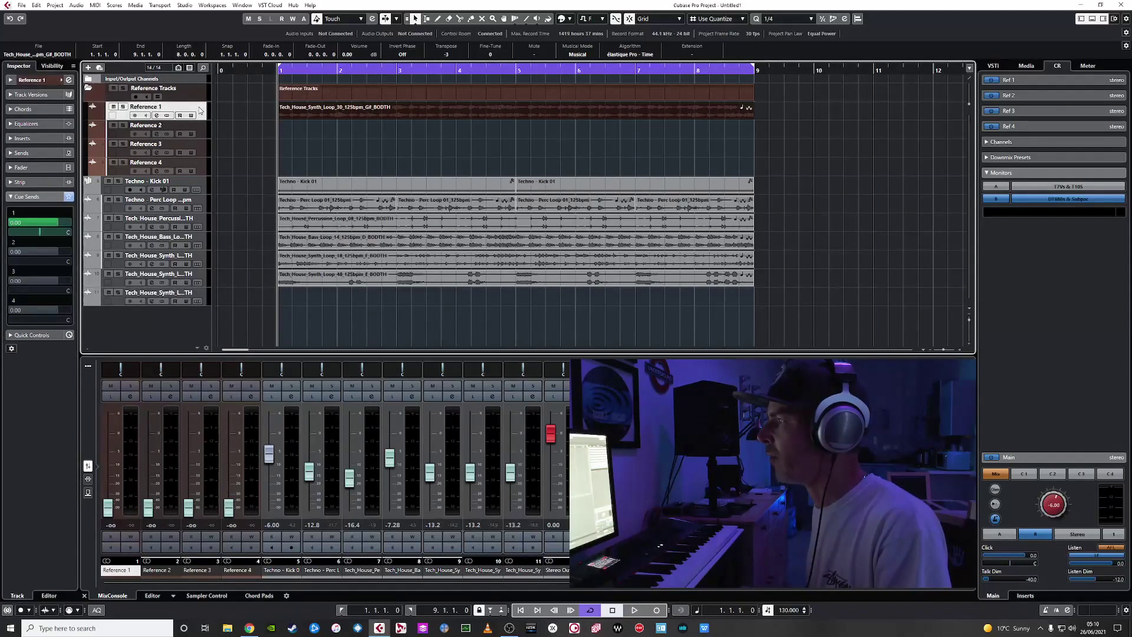
{"action": "left_click", "coordinate": [33, 197]}
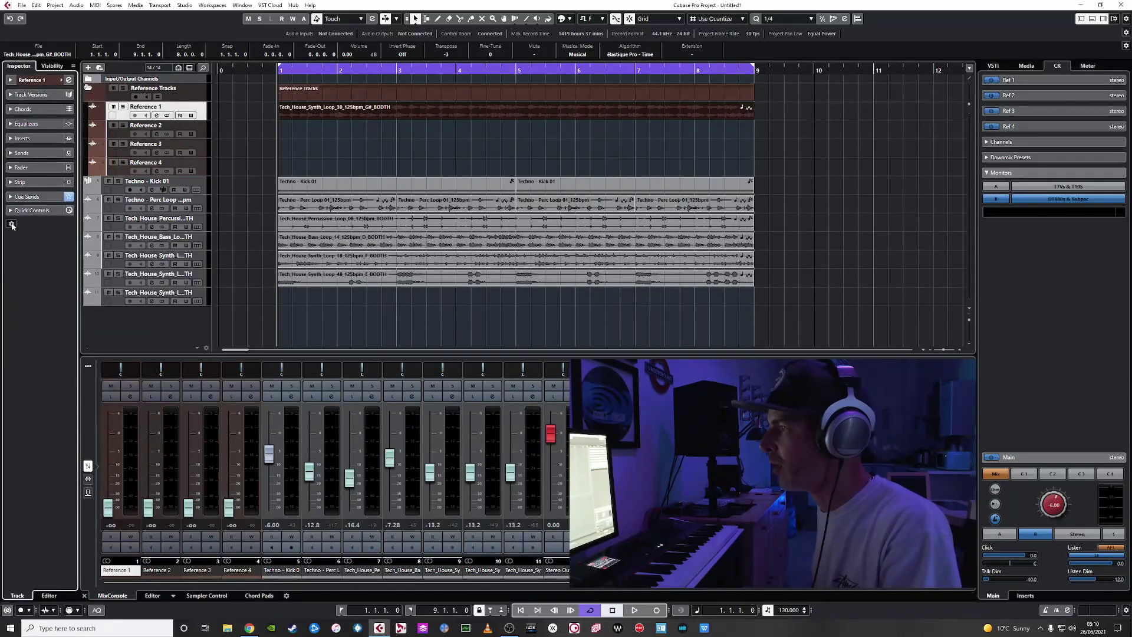
{"action": "right_click", "coordinate": [12, 223]}
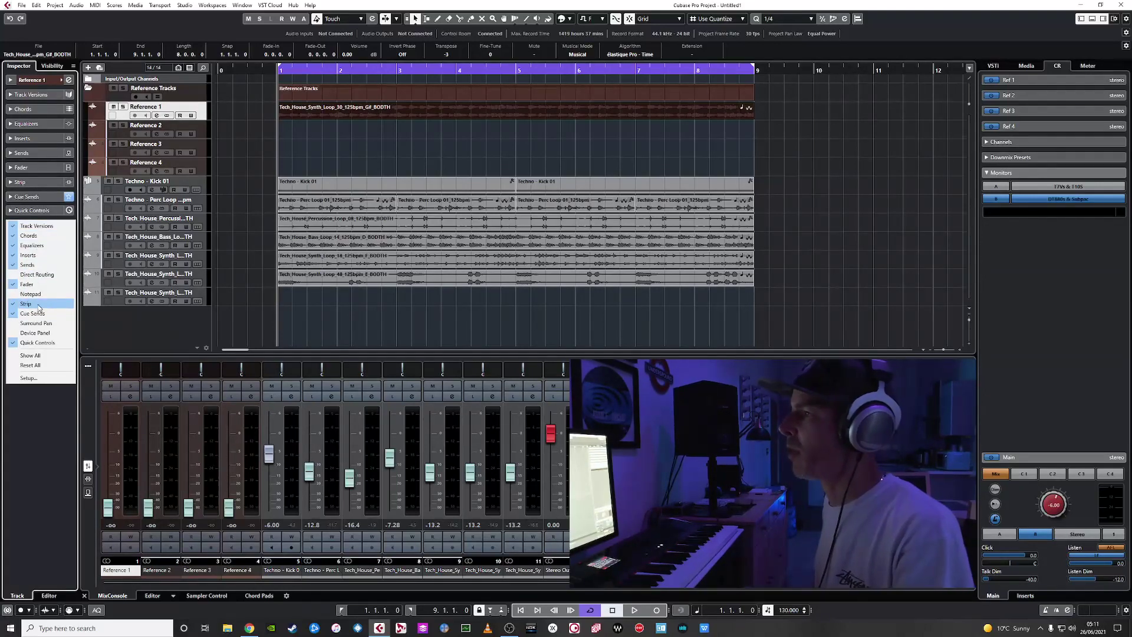
{"action": "key", "text": "Escape"}
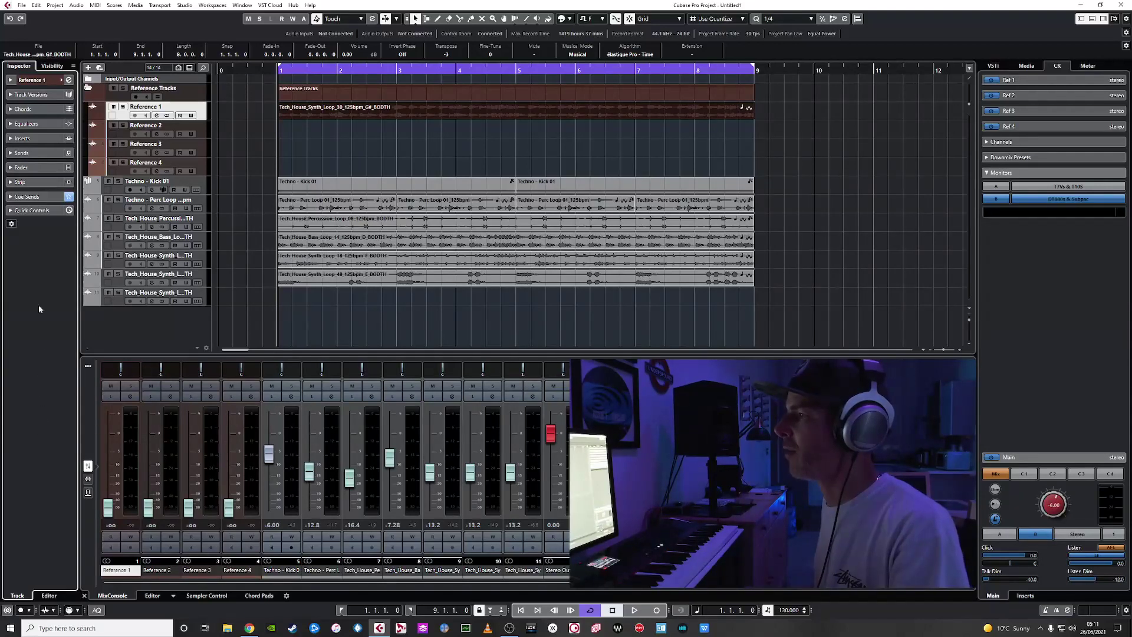
{"action": "left_click", "coordinate": [31, 184]}
{"action": "left_click", "coordinate": [30, 184]}
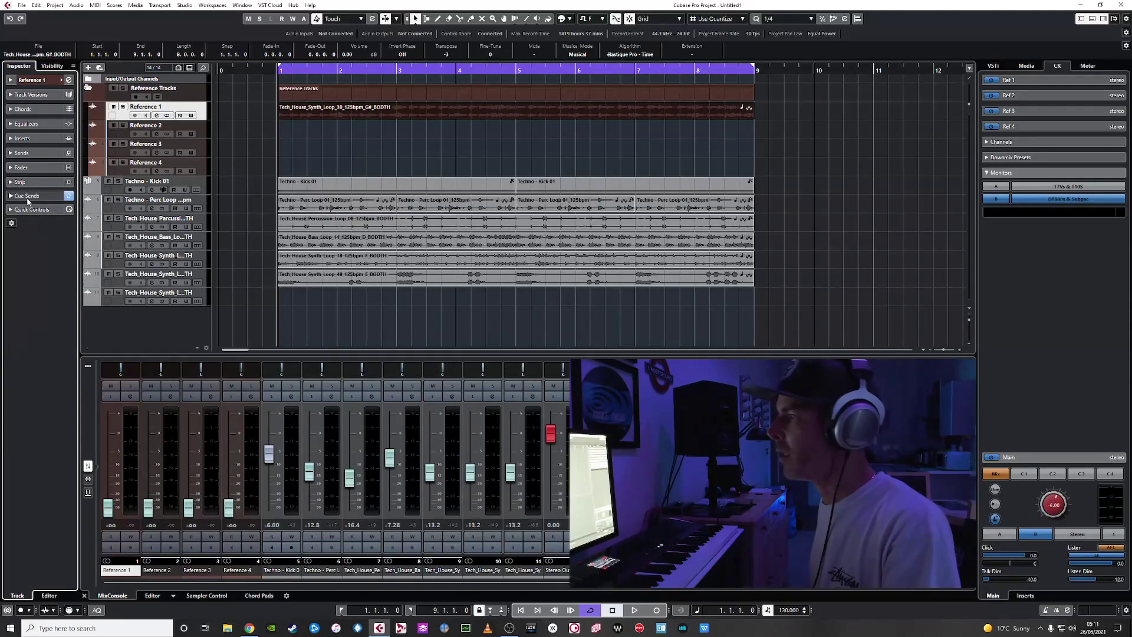
{"action": "left_click", "coordinate": [27, 198]}
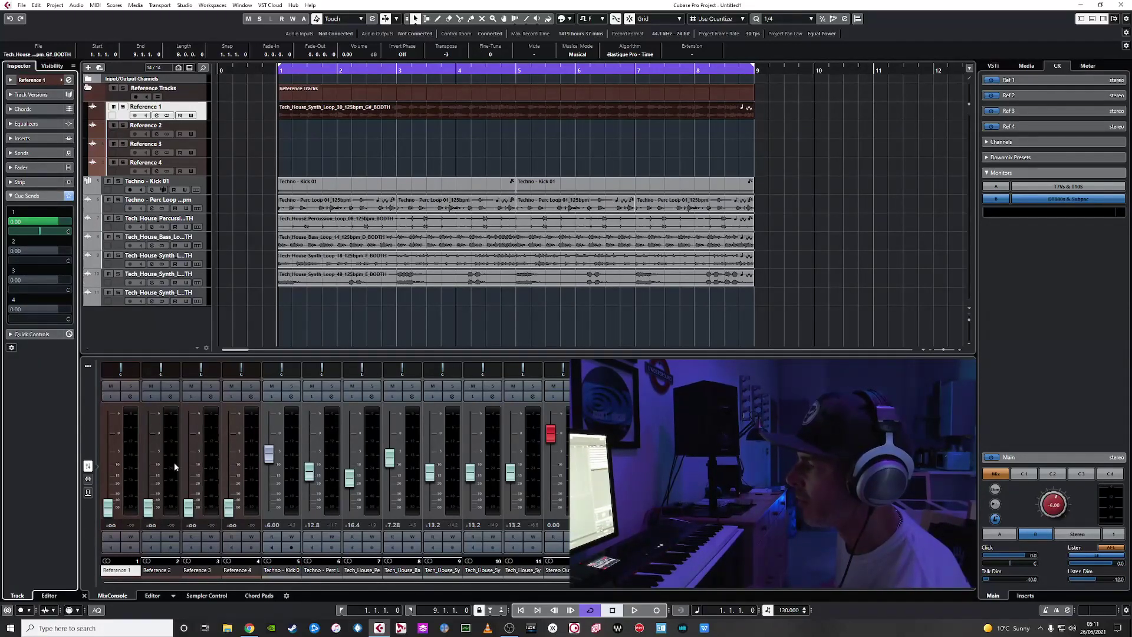
Examine the Cue Sends of the Reference 2, 3 and 4 tracks, ending back on Reference 1.
{"action": "left_click", "coordinate": [123, 135]}
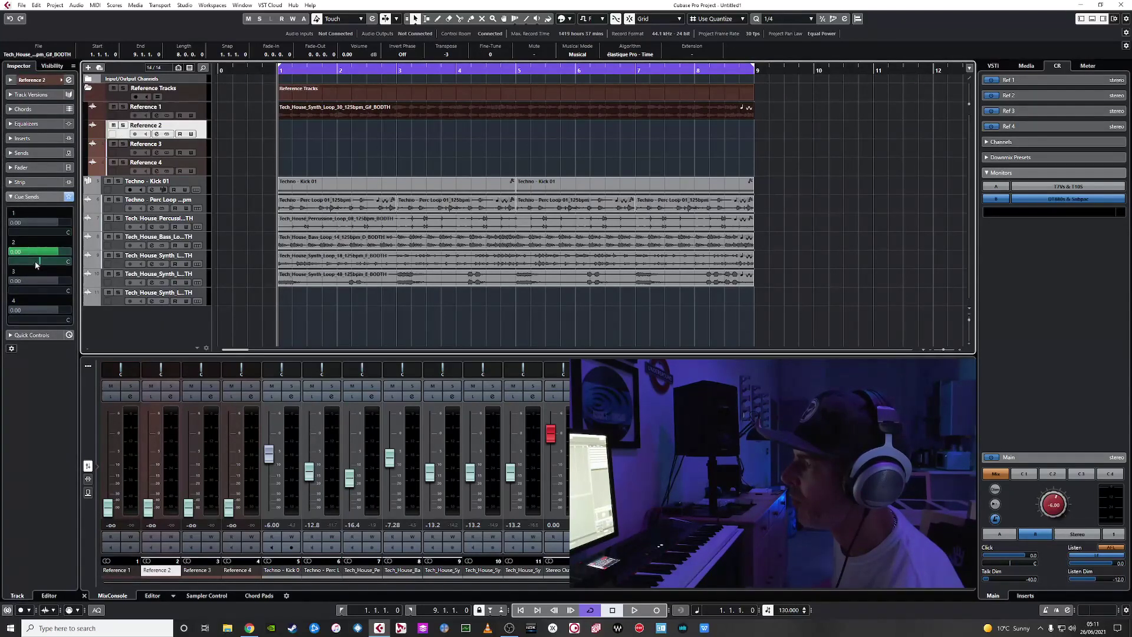
{"action": "left_click", "coordinate": [124, 156]}
{"action": "left_click", "coordinate": [122, 172]}
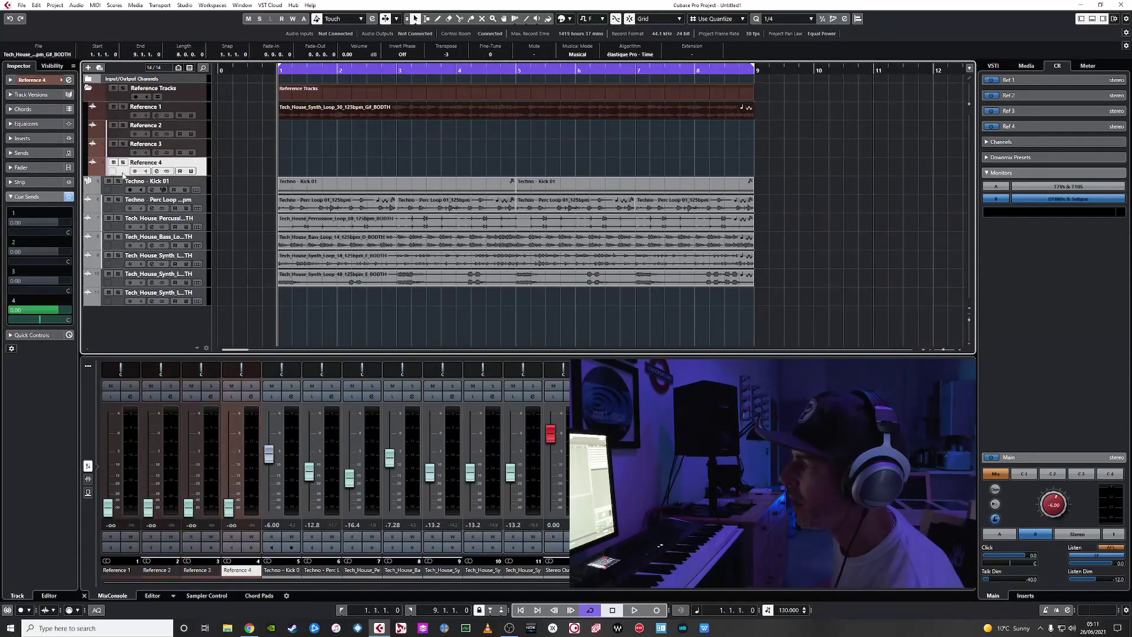
{"action": "left_click", "coordinate": [122, 113]}
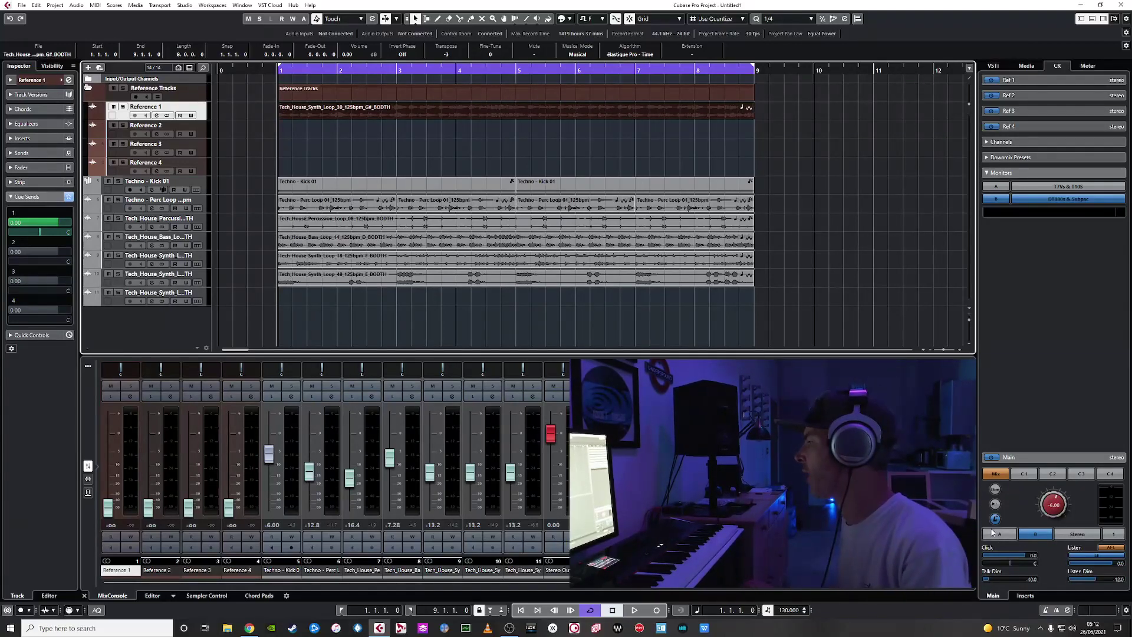
Play the loop while alternating the Control Room source between Mix and Cue 1, ending on Mix, and return the synth clip to its original track.
{"action": "key", "text": "space"}
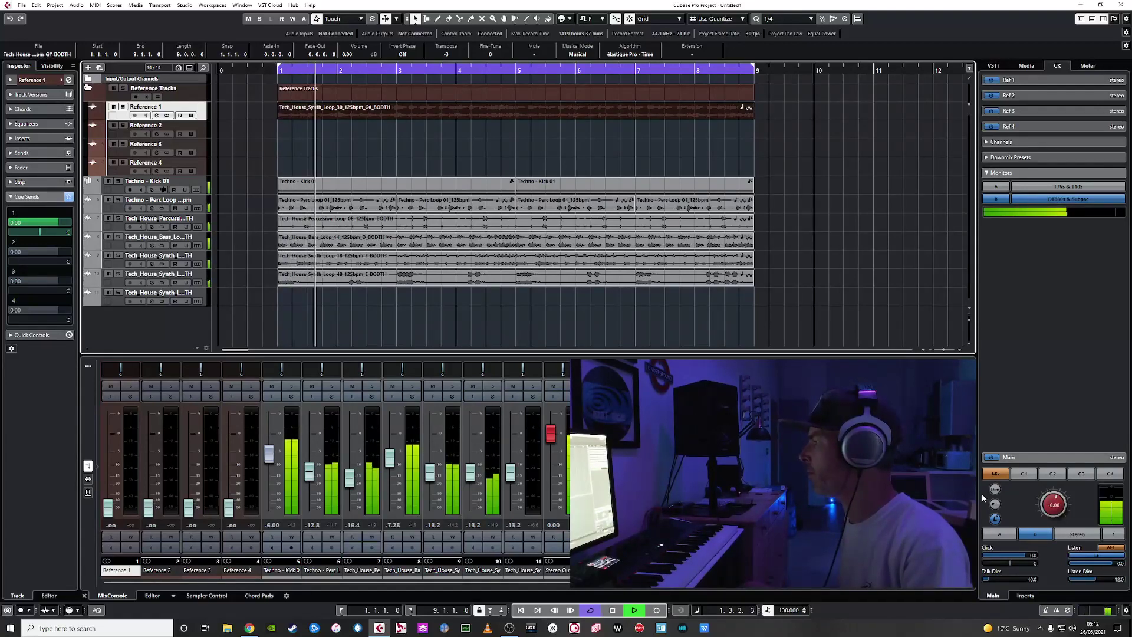
{"action": "left_click", "coordinate": [1027, 476]}
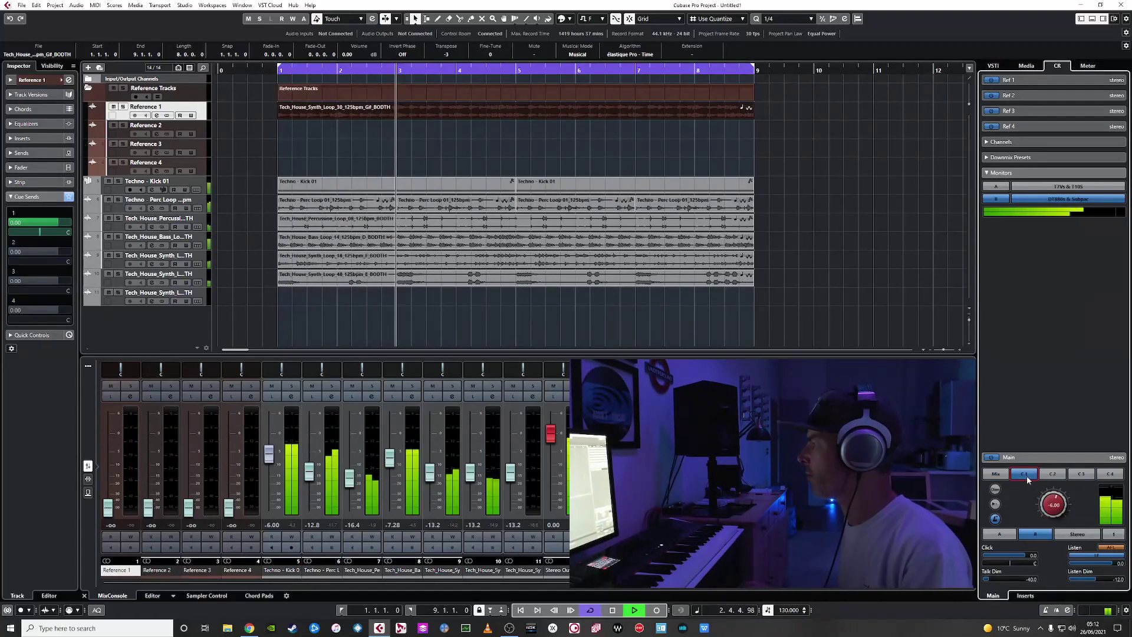
{"action": "left_click", "coordinate": [996, 474]}
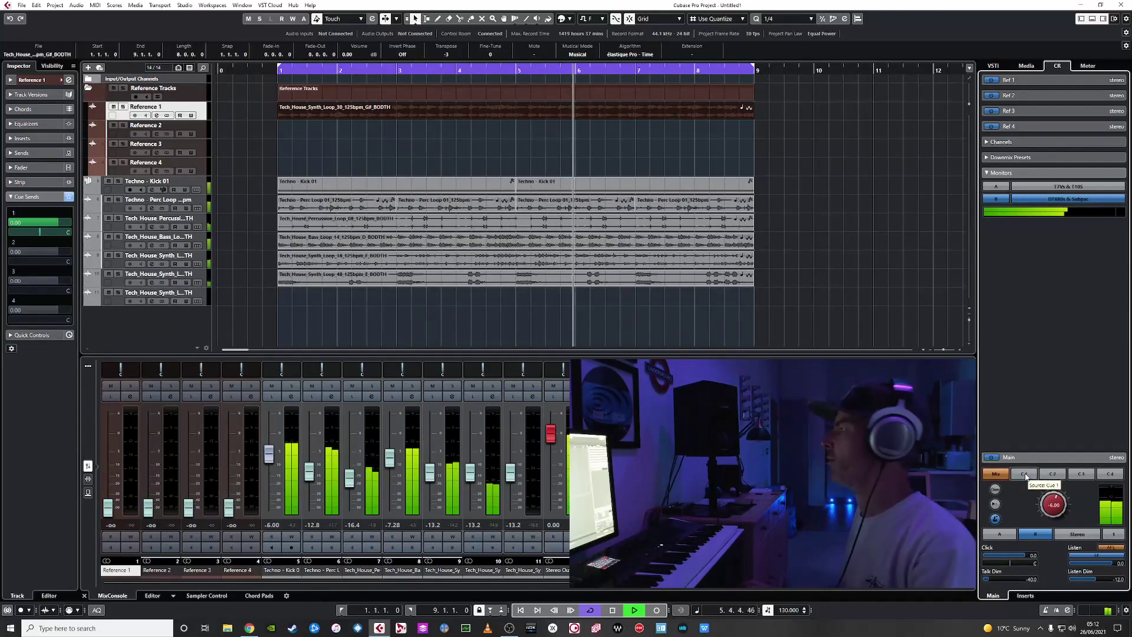
{"action": "left_click", "coordinate": [1024, 475]}
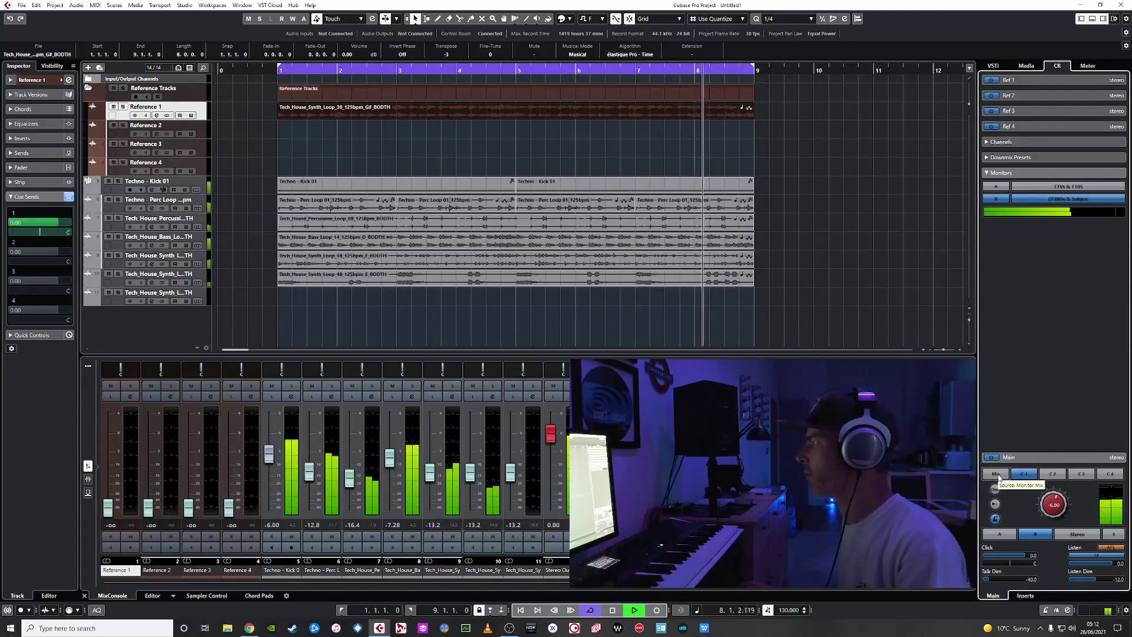
{"action": "left_click", "coordinate": [996, 474]}
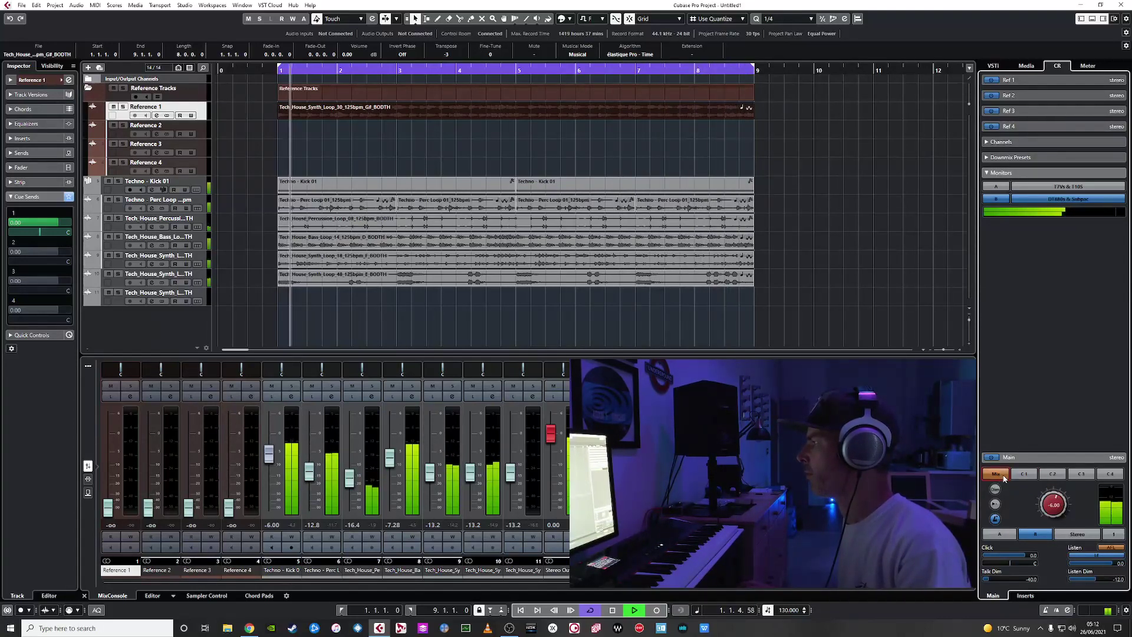
{"action": "left_click", "coordinate": [1024, 474]}
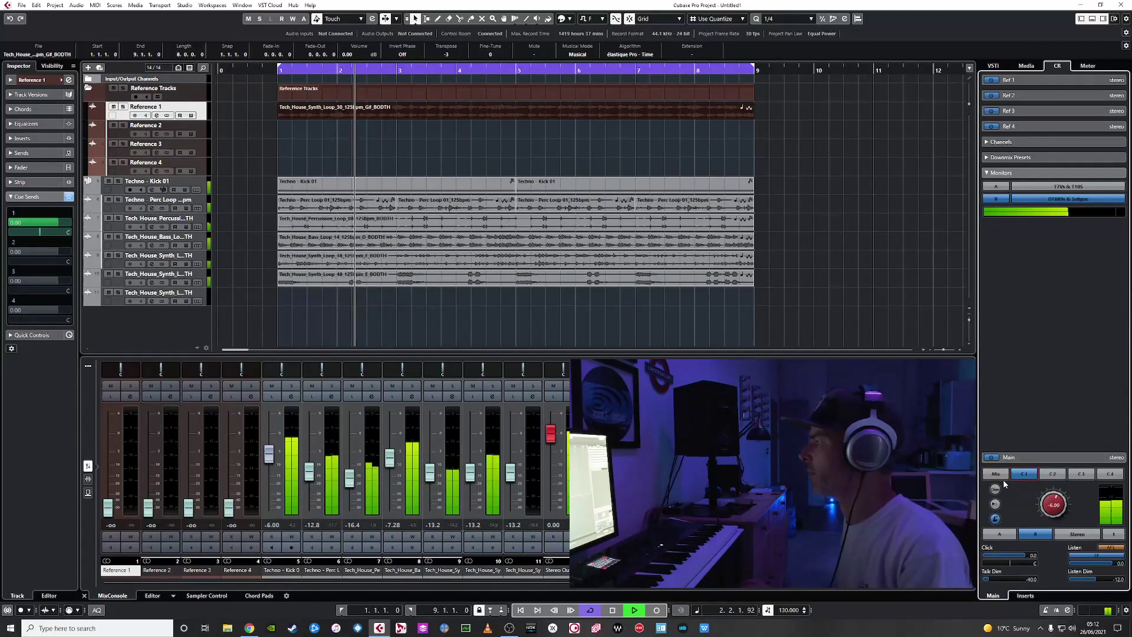
{"action": "left_click", "coordinate": [1002, 476]}
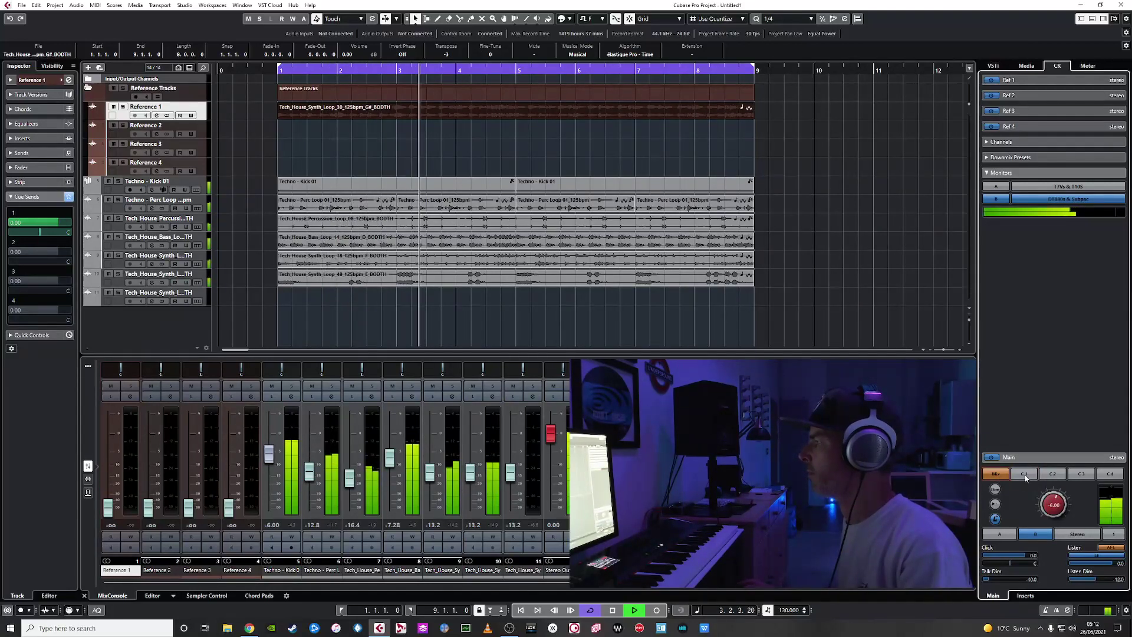
{"action": "left_click", "coordinate": [1025, 475]}
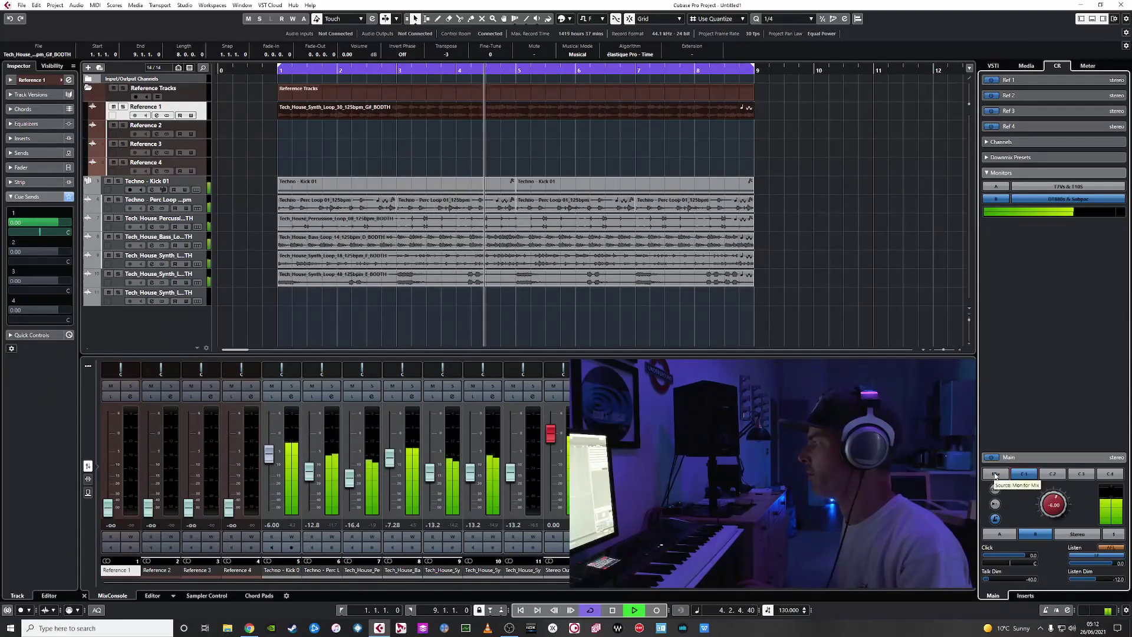
{"action": "left_click", "coordinate": [995, 475]}
{"action": "key", "text": "space"}
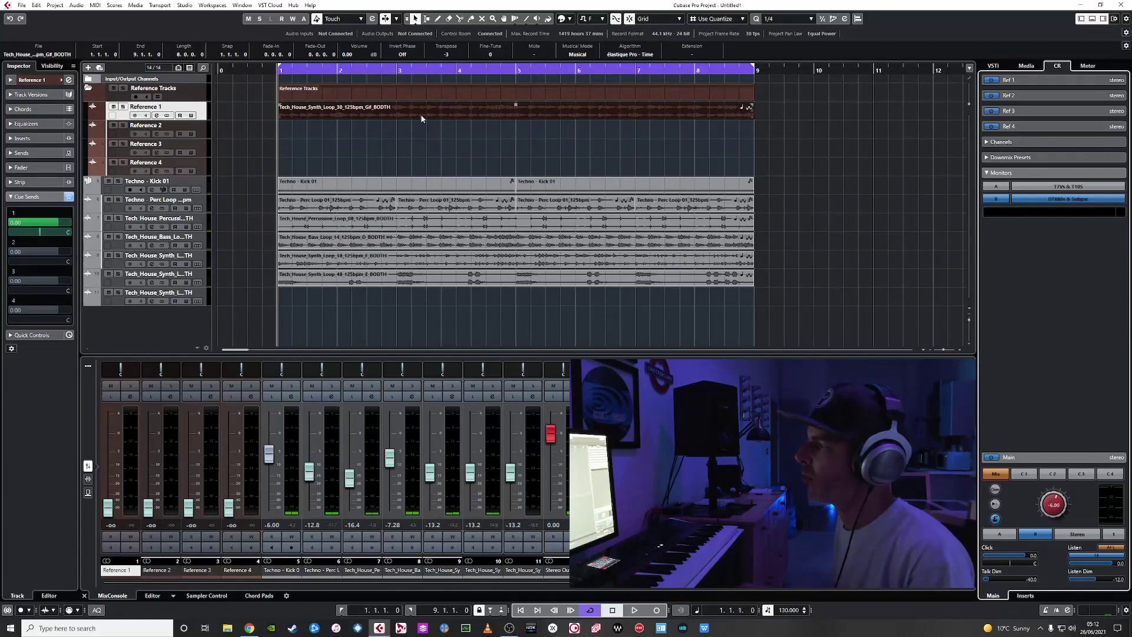
{"action": "left_click_drag", "start_coordinate": [423, 111], "coordinate": [421, 298]}
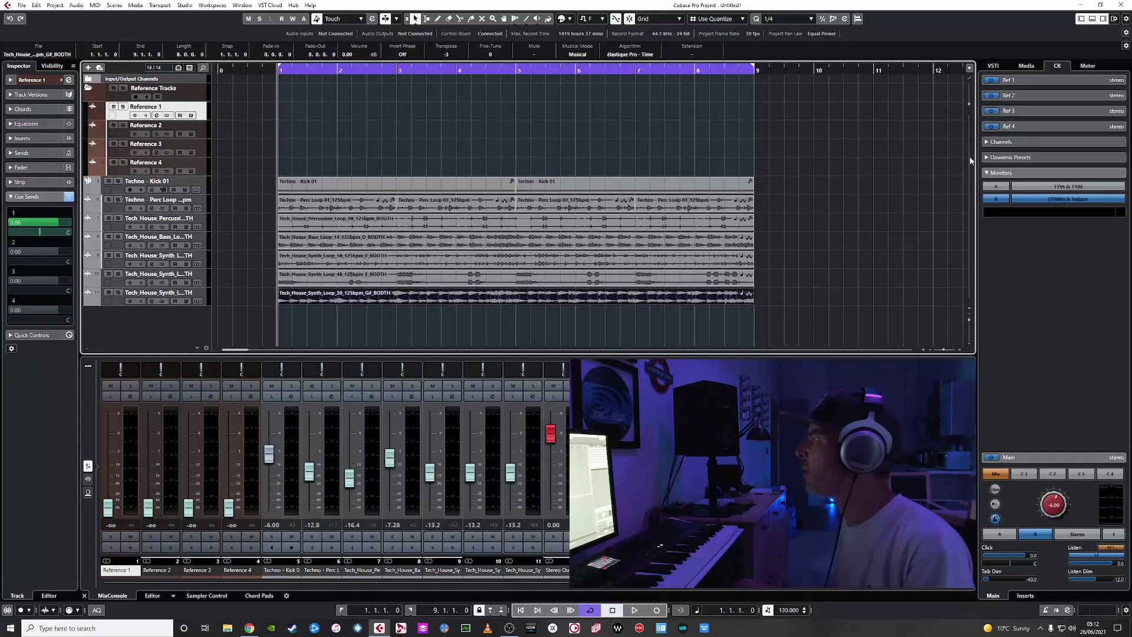
Show the Downmix Presets in the Control Room and demonstrate switching to Mono and back to Stereo.
{"action": "left_click", "coordinate": [1025, 157]}
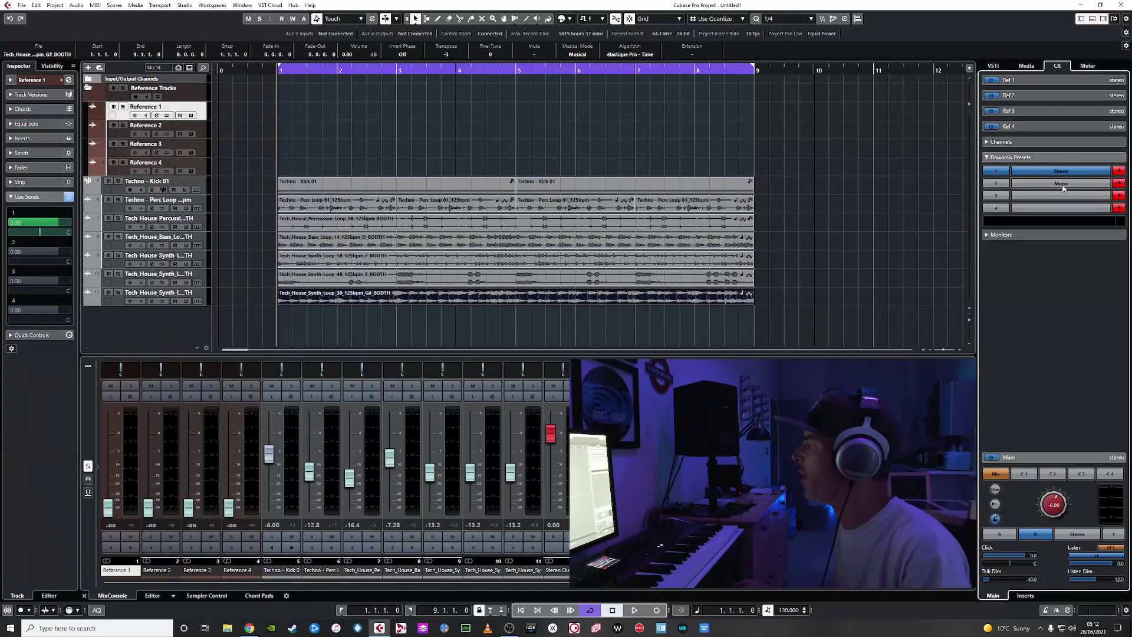
{"action": "left_click", "coordinate": [1057, 183]}
{"action": "left_click", "coordinate": [1067, 173]}
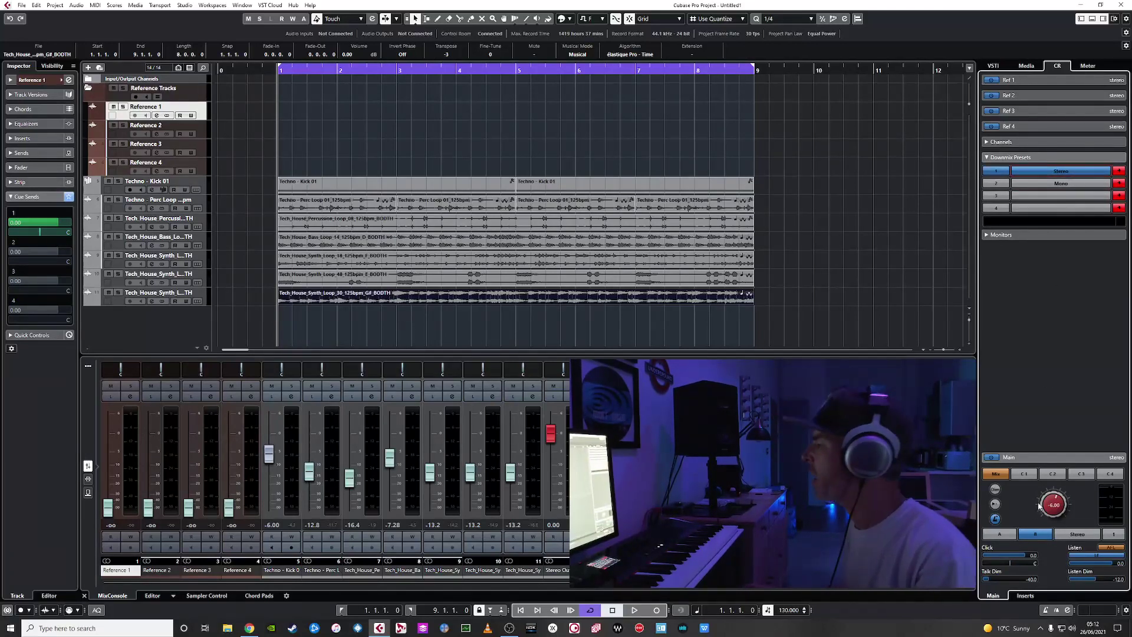
Raise the Control Room's main output level, and demonstrate hiding and showing the Click, Talk and Listen settings.
{"action": "left_click_drag", "start_coordinate": [1054, 509], "coordinate": [1056, 504]}
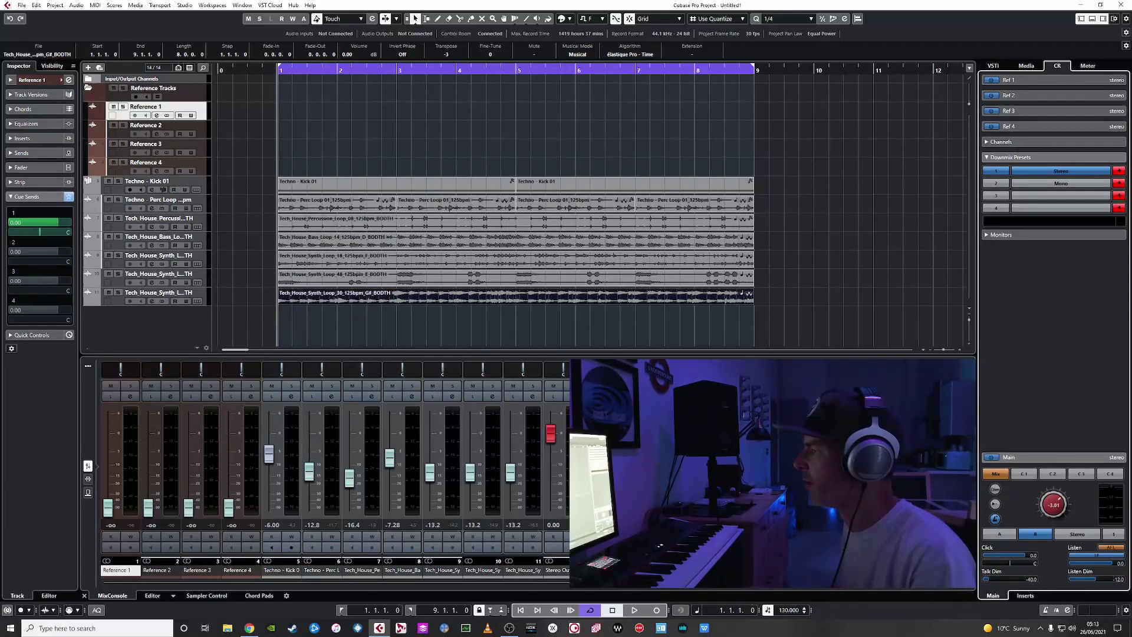
{"action": "left_click_drag", "start_coordinate": [1059, 510], "coordinate": [1059, 515]}
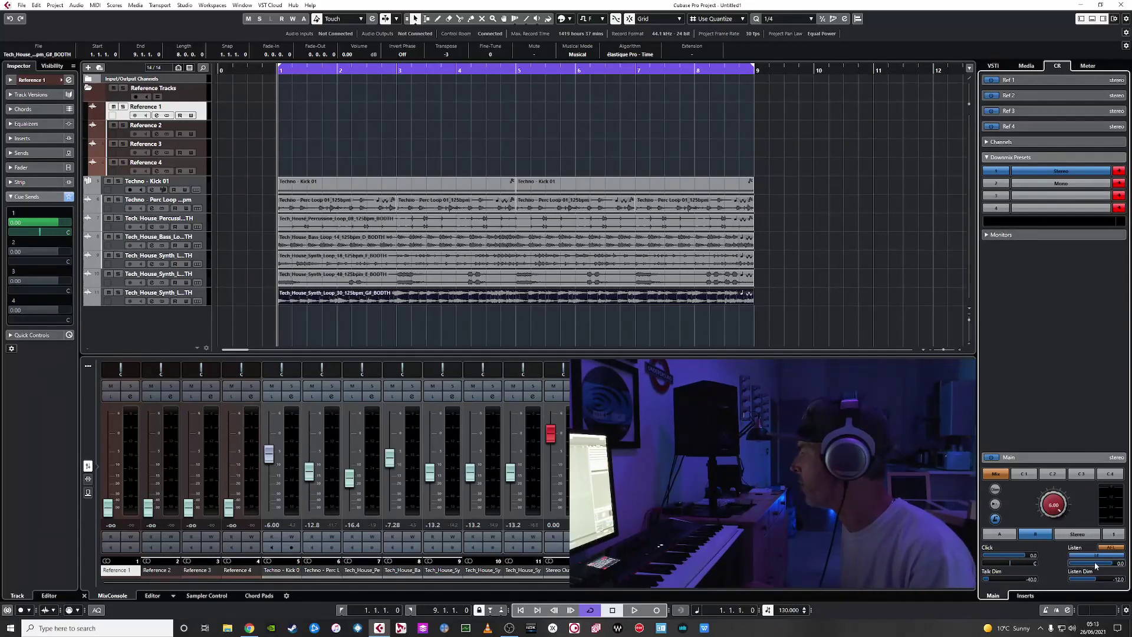
{"action": "left_click", "coordinate": [1050, 459]}
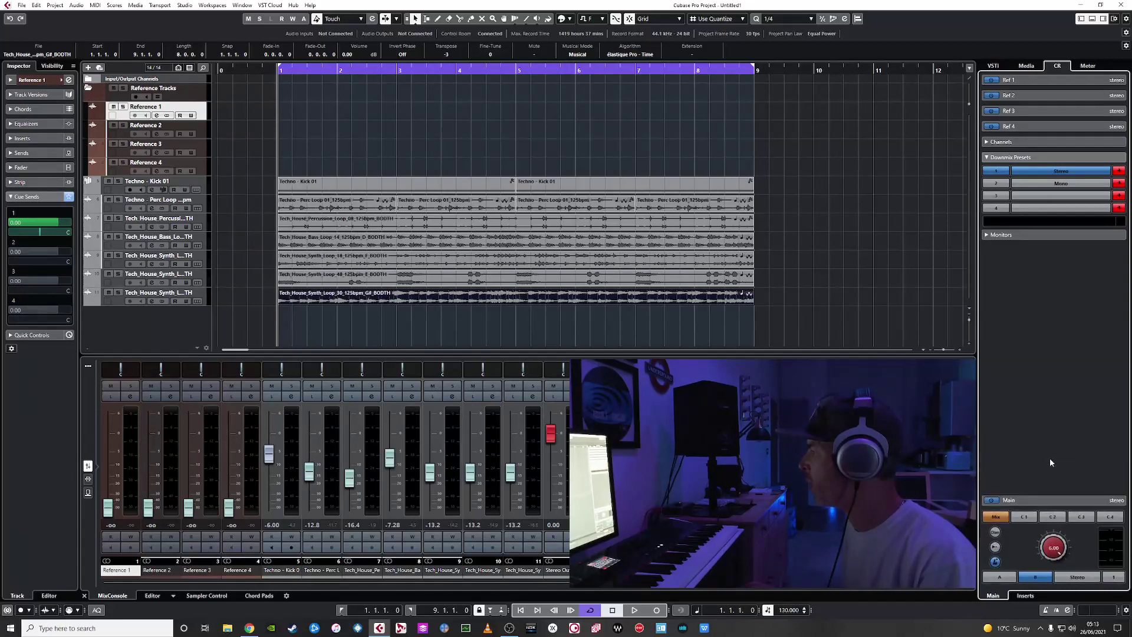
{"action": "left_click", "coordinate": [1049, 501]}
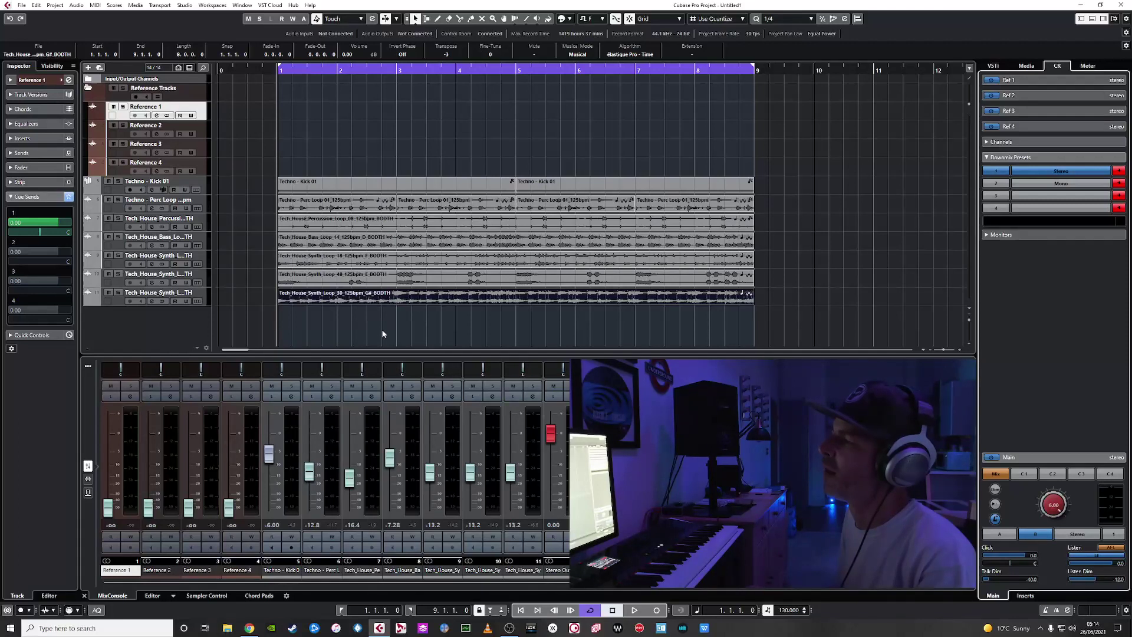
Demonstrate Listen on the bass loop and first synth loop channels during playback, setting Listen Dim to -11.9 and ending with Listen off.
{"action": "key", "text": "space"}
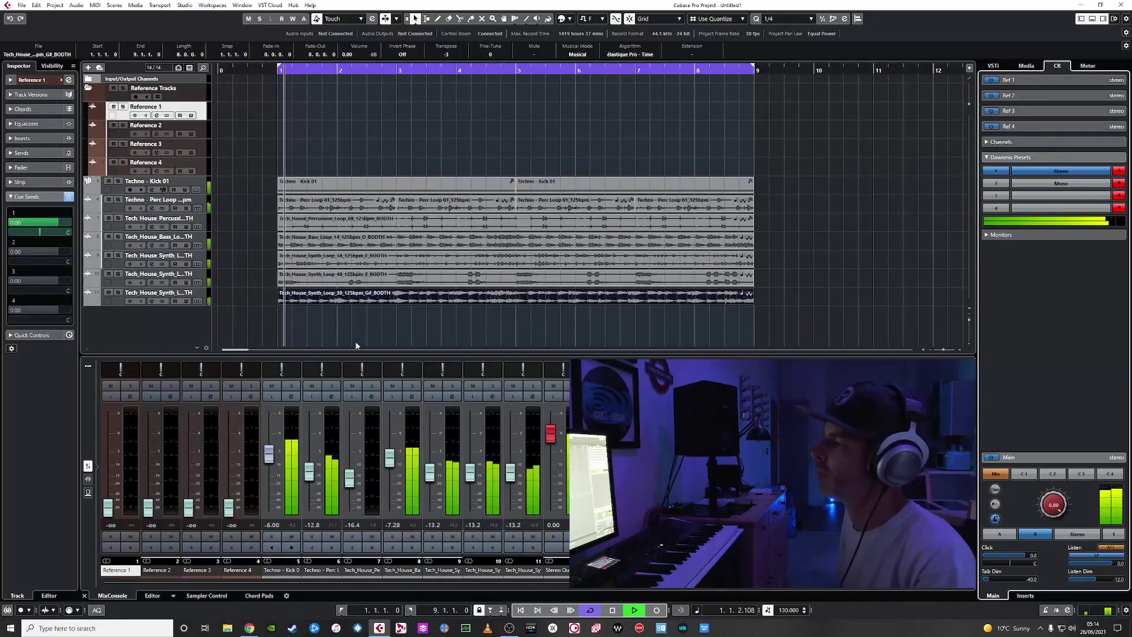
{"action": "left_click", "coordinate": [393, 396]}
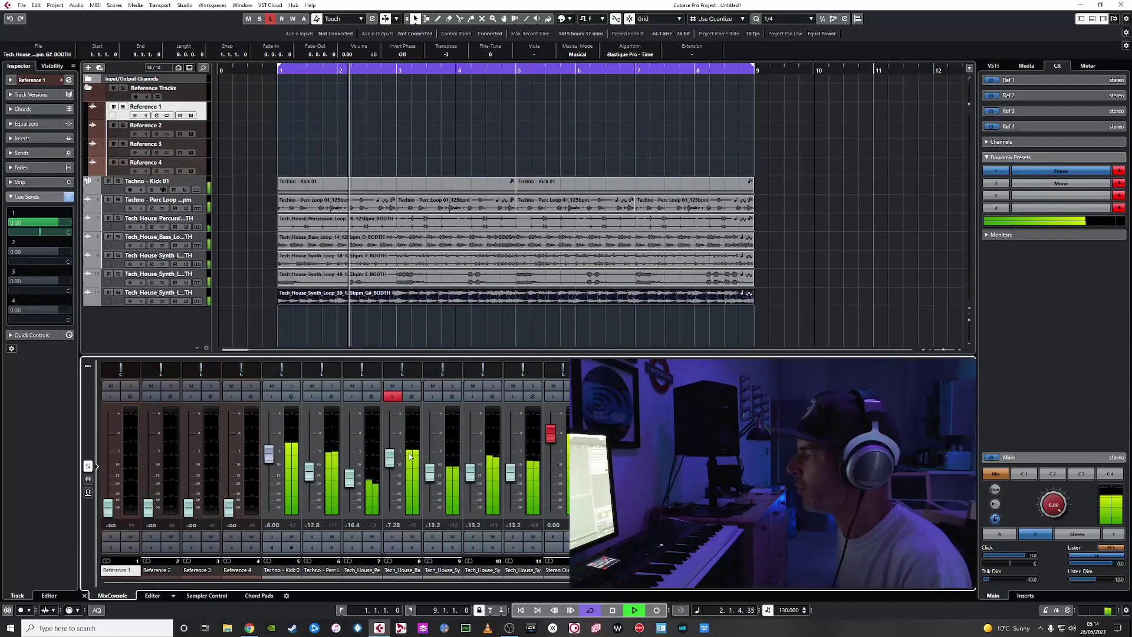
{"action": "left_click", "coordinate": [437, 397]}
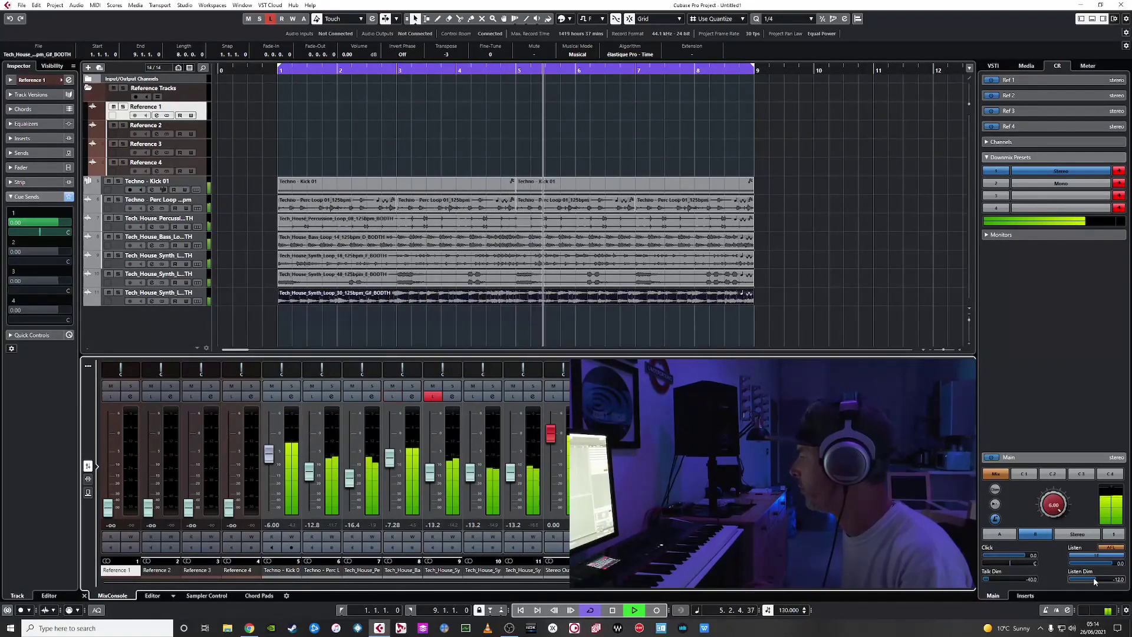
{"action": "mouse_move", "coordinate": [1093, 578]}
{"action": "left_mouse_down"}
{"action": "mouse_move", "coordinate": [1064, 583]}
{"action": "mouse_move", "coordinate": [1083, 586]}
{"action": "left_mouse_up"}
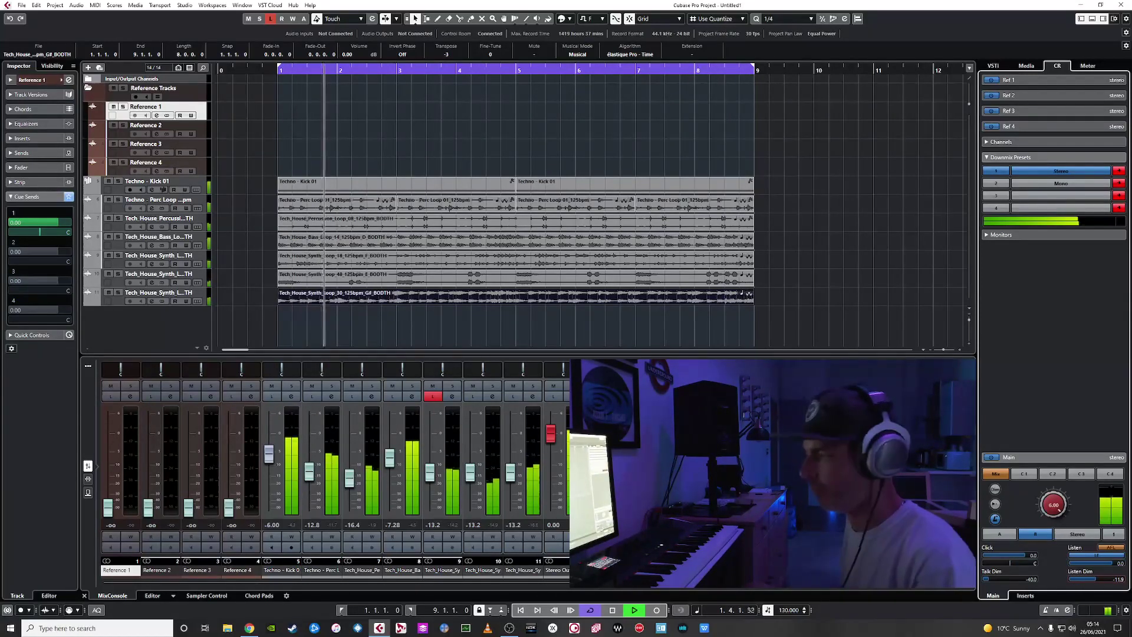
{"action": "left_click", "coordinate": [433, 397]}
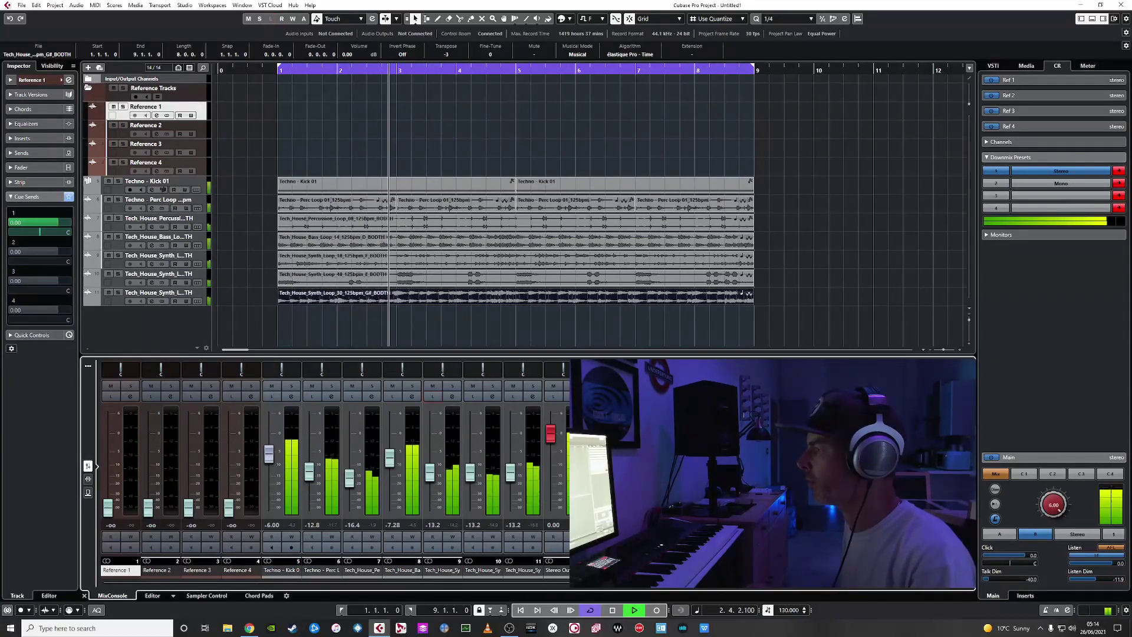
{"action": "key", "text": "space"}
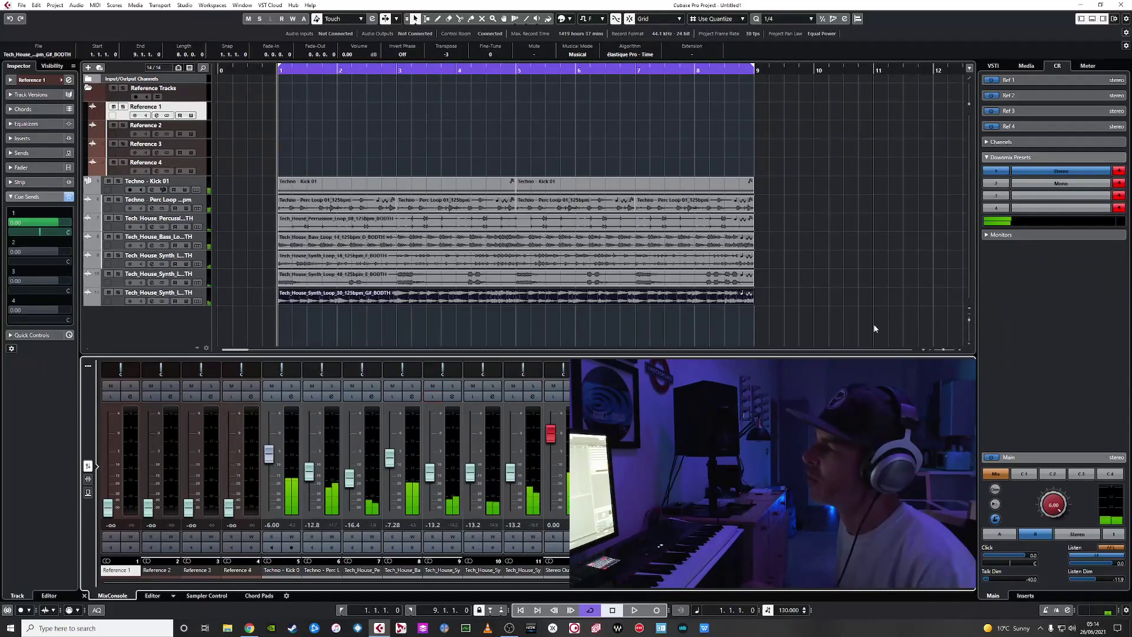